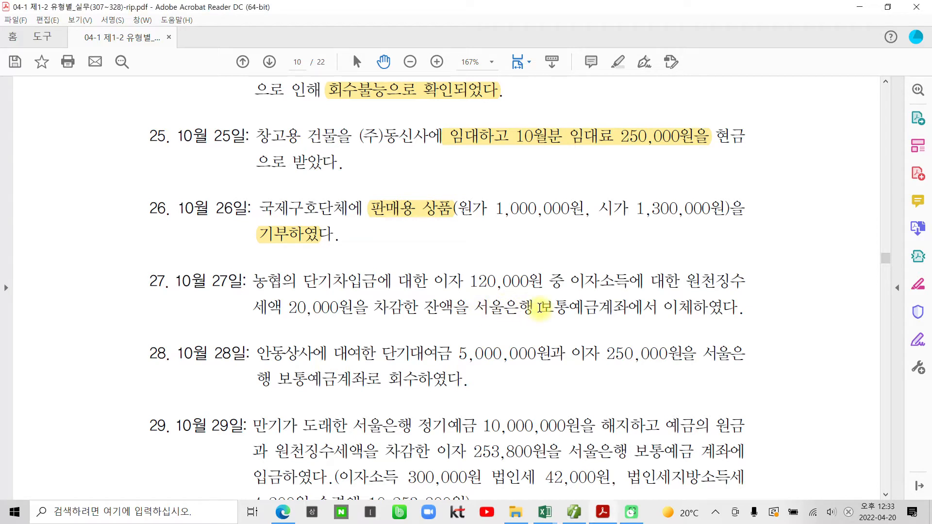
# Step: Highlight the text 보통예금 in item 27 (10월 27일) of the exercise PDF
pyautogui.moveTo(540, 307); pyautogui.dragTo(599, 306)
pyautogui.rightClick(593, 309)
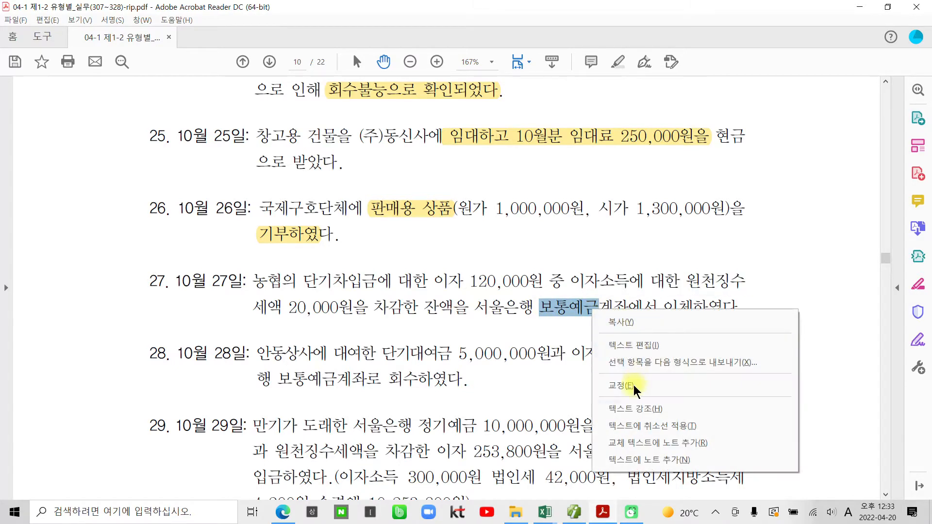
pyautogui.click(631, 409)
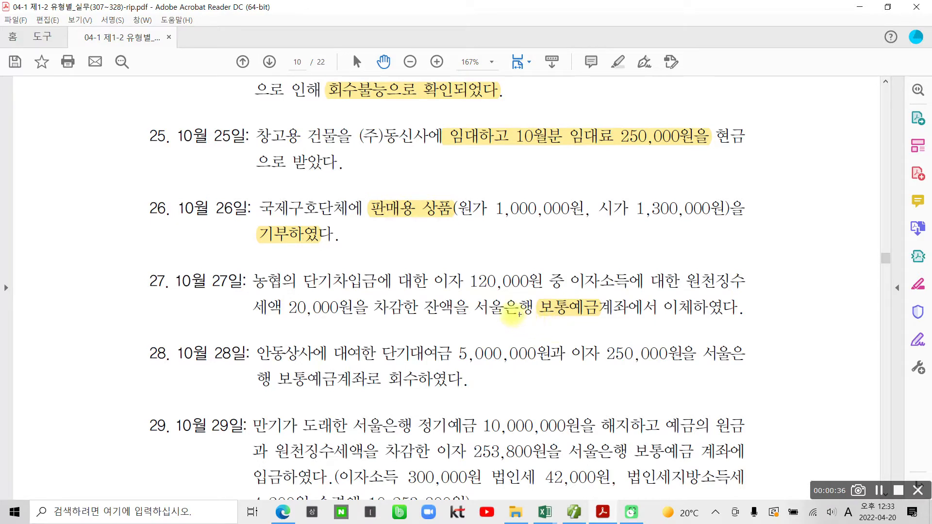
# Step: Underline 농협의 단기차입금 and 세액 20,000원, and circle 이자 120,000원 in item 27 with the screen pen
pyautogui.moveTo(254, 292); pyautogui.dragTo(378, 294)
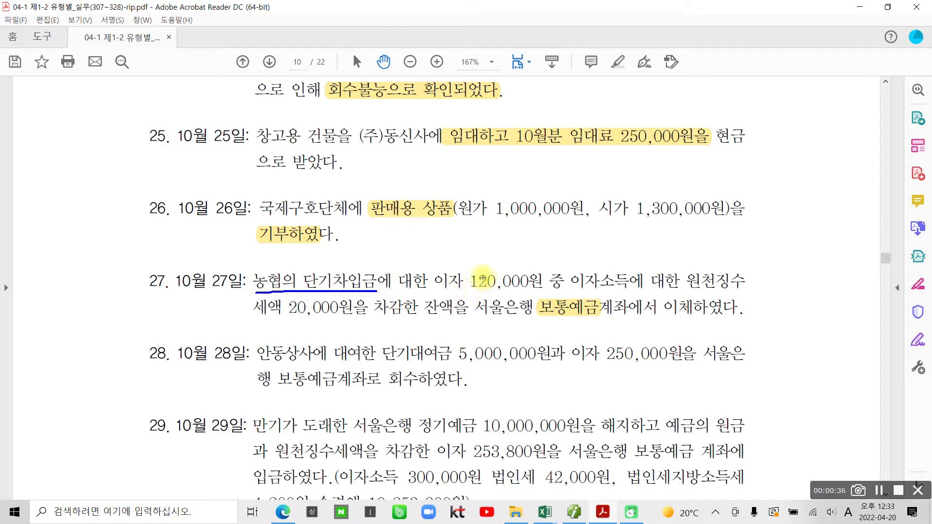
pyautogui.moveTo(455, 265)
pyautogui.mouseDown()
pyautogui.moveTo(432, 269)
pyautogui.moveTo(464, 294)
pyautogui.moveTo(544, 285)
pyautogui.moveTo(507, 267)
pyautogui.moveTo(456, 263)
pyautogui.mouseUp()
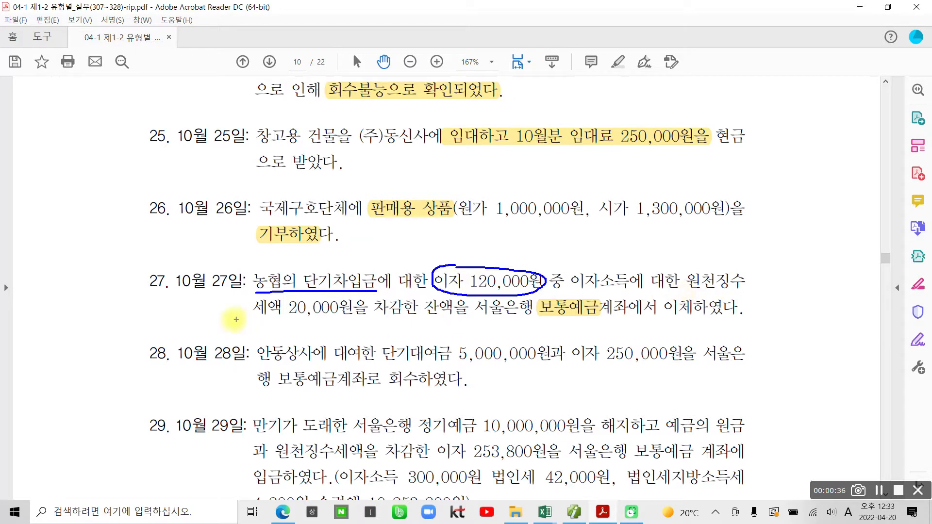
pyautogui.moveTo(255, 319); pyautogui.dragTo(355, 319)
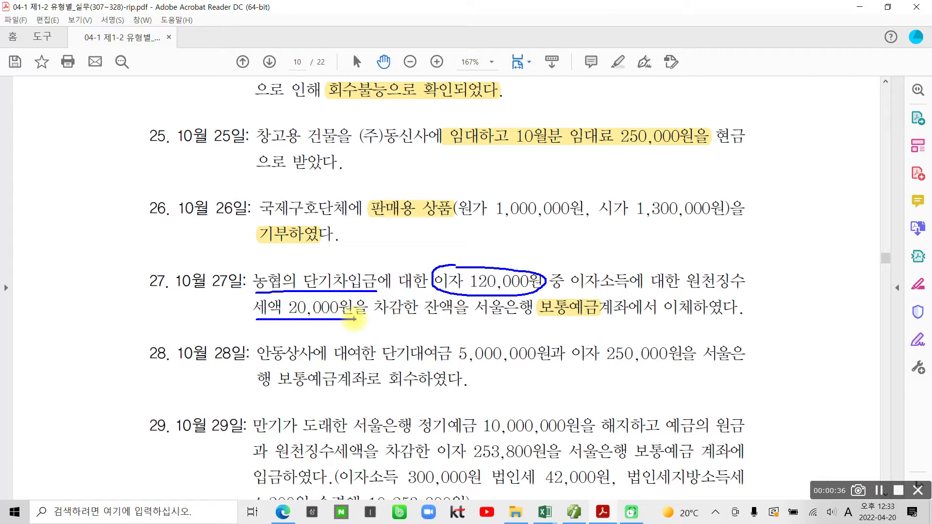
# Step: Handwrite 예수금 beside item 27 with the screen pen and clear all temporary pen marks
pyautogui.moveTo(796, 277)
pyautogui.mouseDown()
pyautogui.moveTo(766, 291)
pyautogui.moveTo(797, 281)
pyautogui.moveTo(805, 316)
pyautogui.mouseUp()
pyautogui.moveTo(840, 260); pyautogui.dragTo(867, 300)
pyautogui.moveTo(841, 300); pyautogui.dragTo(842, 325)
pyautogui.moveTo(871, 266)
pyautogui.mouseDown()
pyautogui.moveTo(897, 288)
pyautogui.moveTo(872, 327)
pyautogui.moveTo(892, 330)
pyautogui.mouseUp()
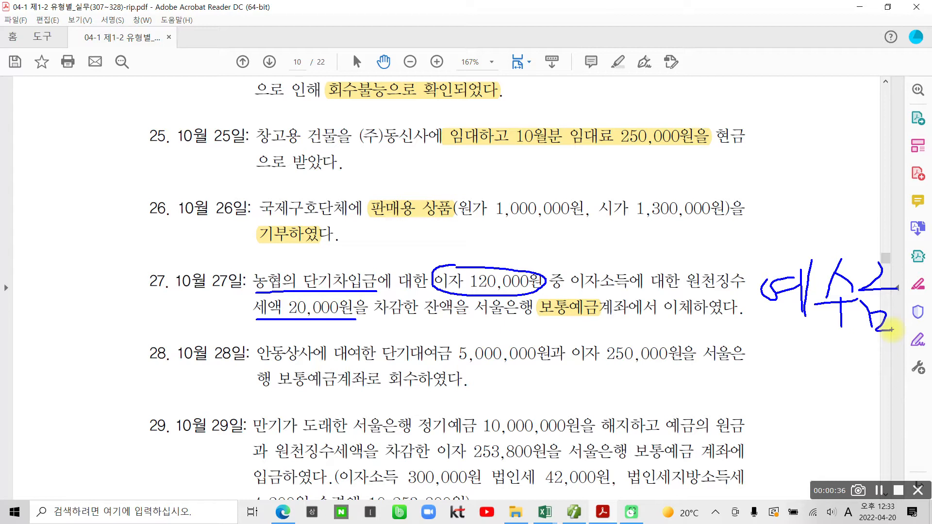
pyautogui.press('Escape')
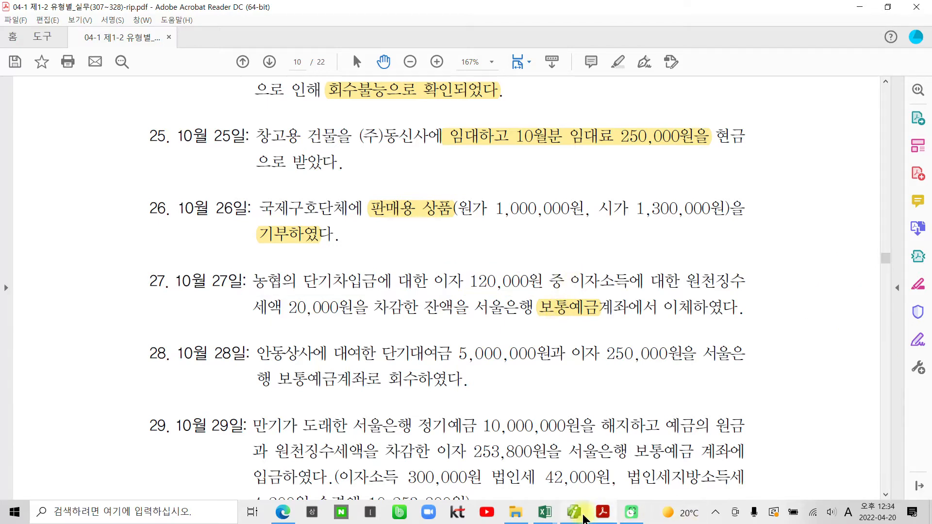
# Step: Switch to 더존 iPlus and set the general voucher entry date to October 27
pyautogui.moveTo(581, 517)
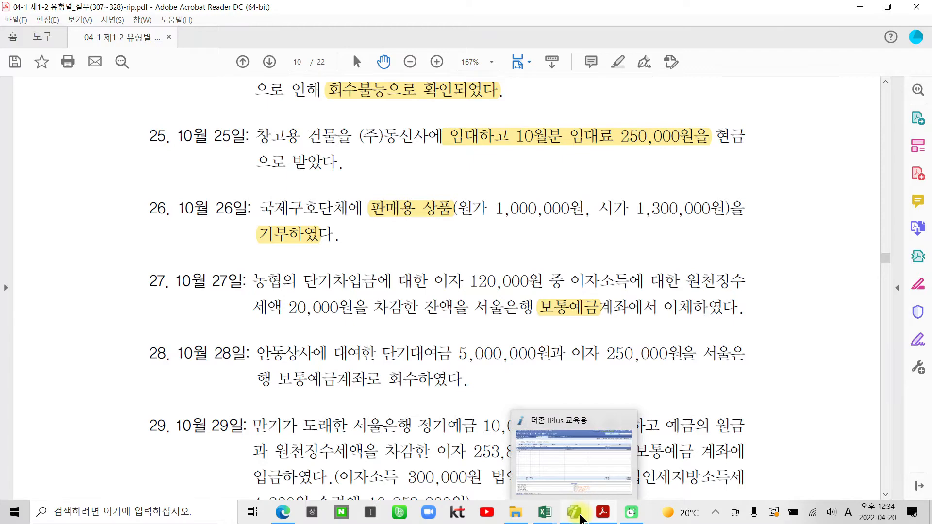
pyautogui.click(581, 517)
pyautogui.click(184, 93)
pyautogui.write('27')
pyautogui.press('Return')
# Step: Enter a debit line for account 931 이자비용 with an amount of 120,000, leaving the counterparty and description blank
pyautogui.write('3')
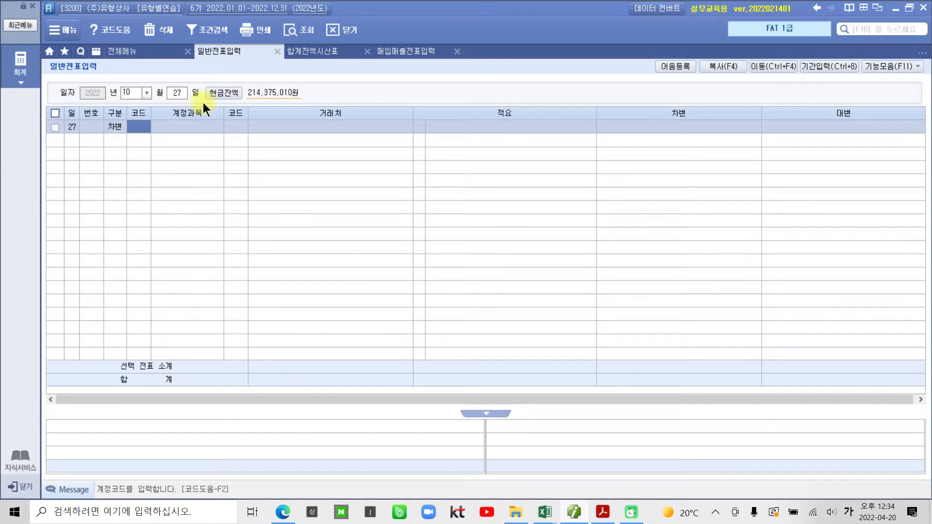
pyautogui.write('이자')
pyautogui.press('Return')
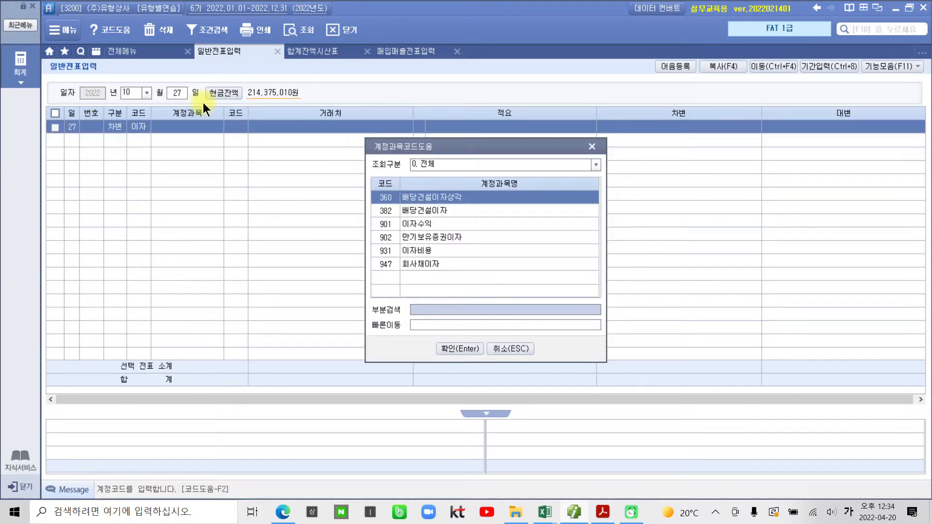
pyautogui.press('Down')
pyautogui.press('Down')
pyautogui.press('Down')
pyautogui.press('Down')
pyautogui.press('Return')
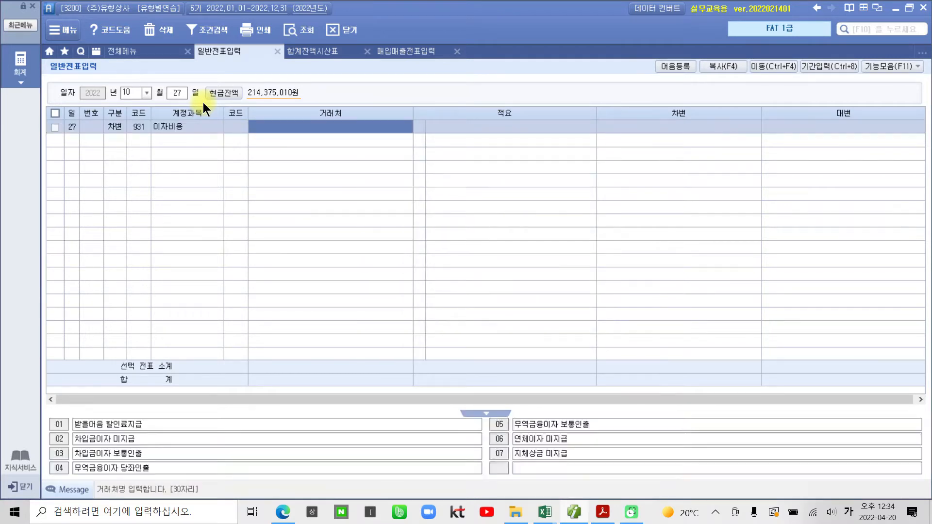
pyautogui.press('Return')
pyautogui.press('Return')
pyautogui.write('1200000')
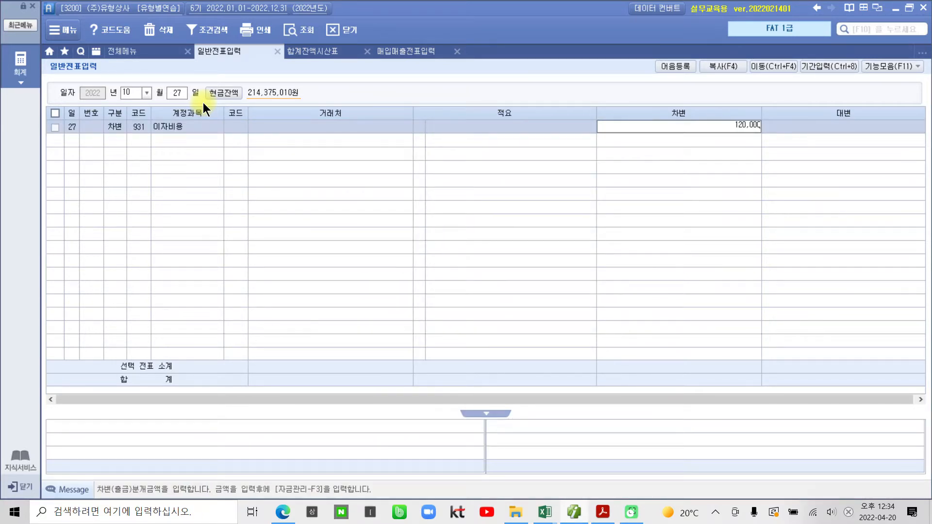
pyautogui.press('Return')
# Step: Add a credit line for account 254 예수금 with an amount of 20,000
pyautogui.write('4')
pyautogui.press('Return')
pyautogui.write('이수')
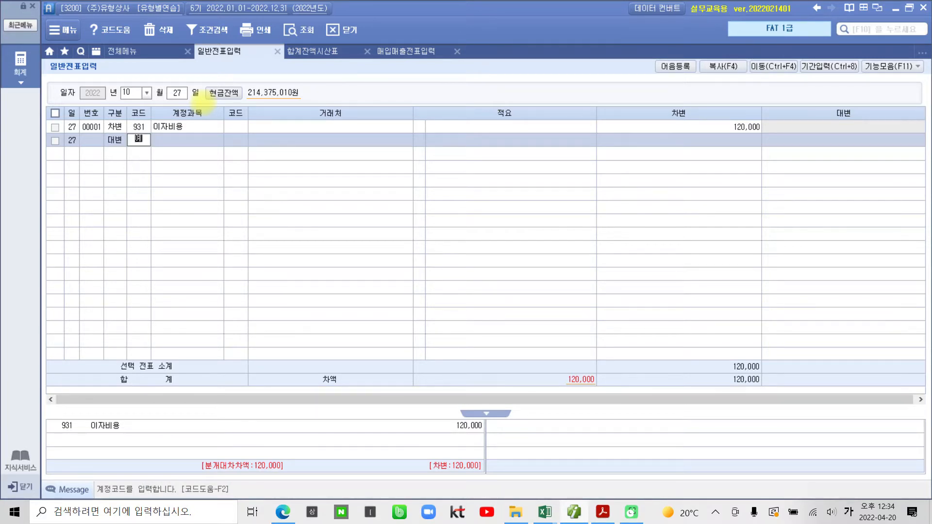
pyautogui.press('Return')
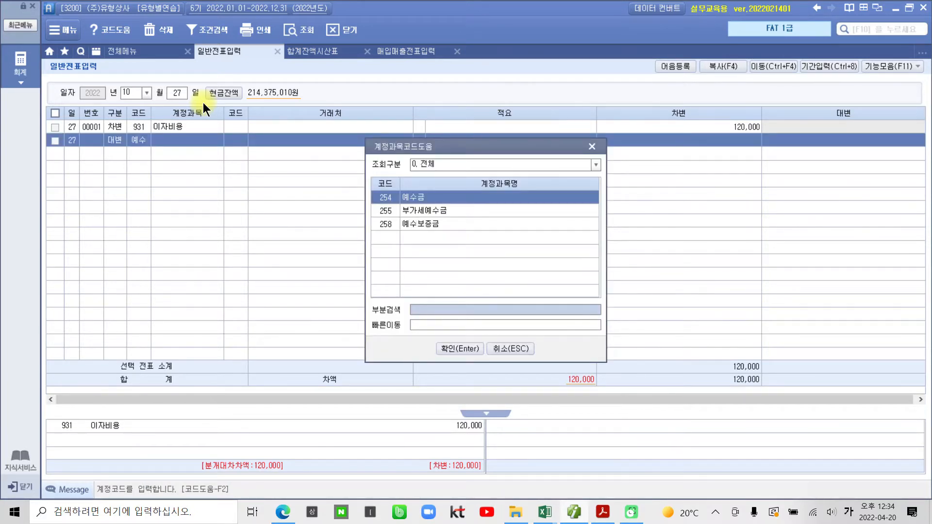
pyautogui.press('Return')
pyautogui.press('Return')
pyautogui.press('Return')
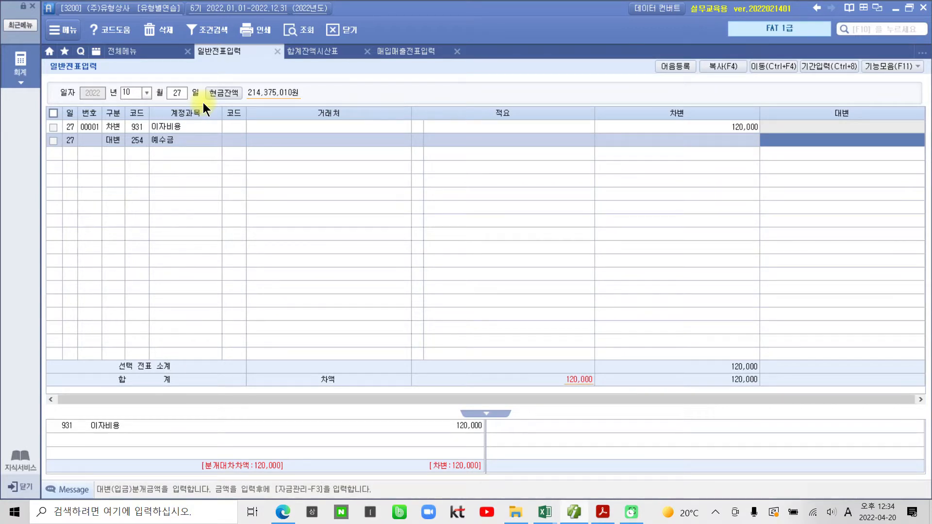
pyautogui.write('20000')
pyautogui.press('Return')
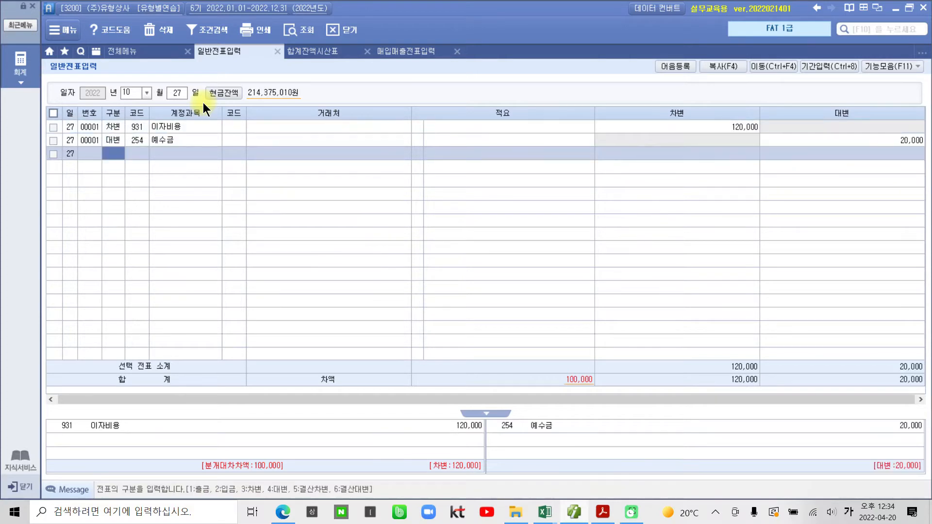
# Step: Add a credit line for account 103 보통예금 with counterparty 서울은행(보통) and an amount of 100,000
pyautogui.write('4')
pyautogui.press('Return')
pyautogui.write('103')
pyautogui.press('Return')
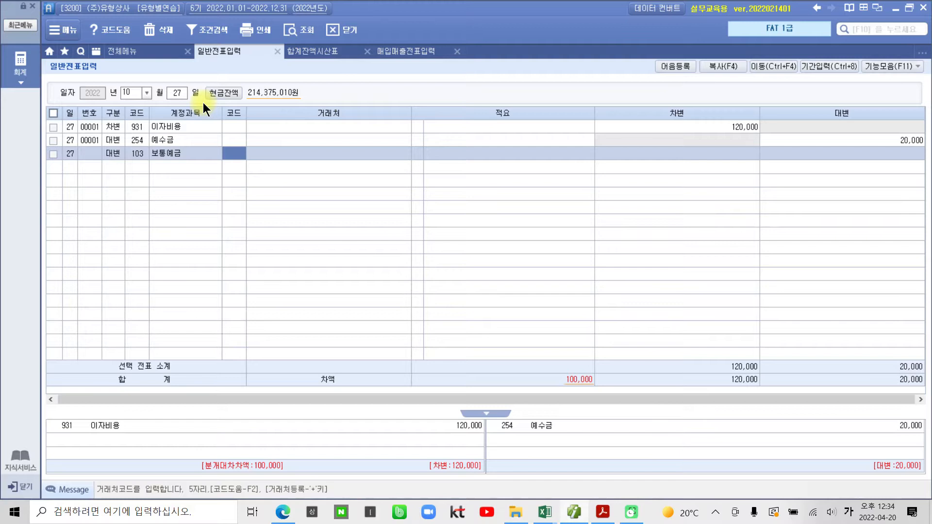
pyautogui.write('신')
pyautogui.write('울')
pyautogui.press('Return')
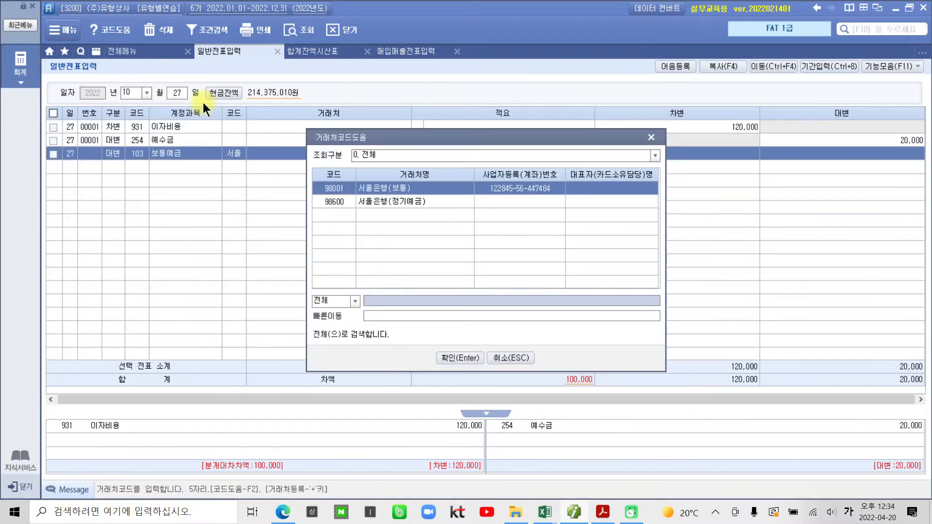
pyautogui.press('Return')
pyautogui.press('Return')
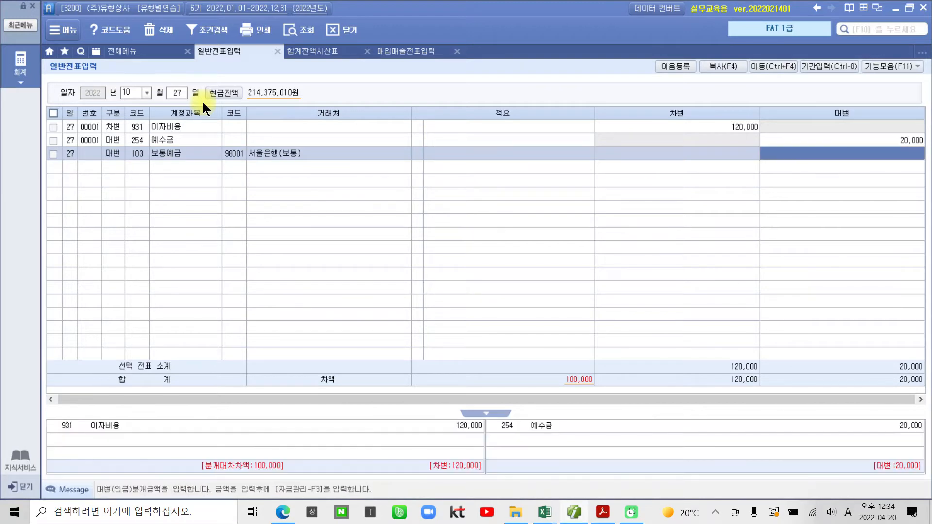
pyautogui.write('100,000')
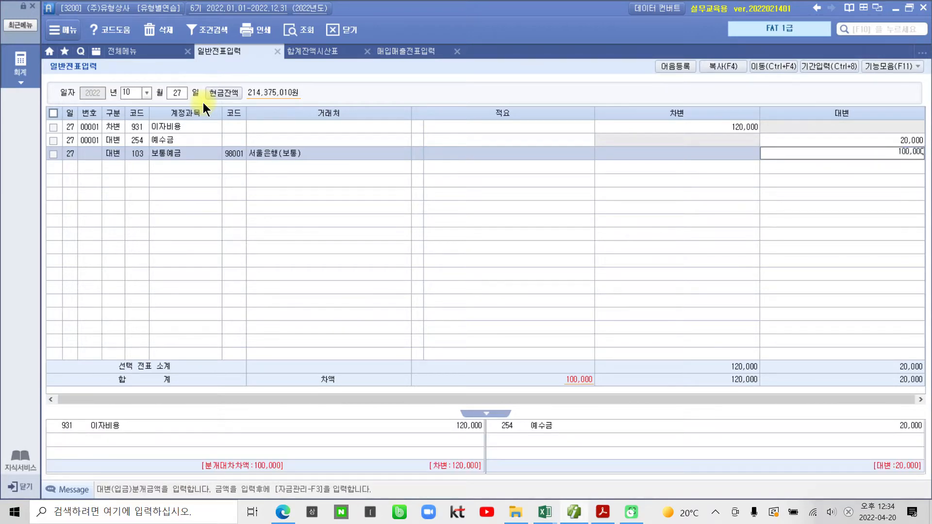
pyautogui.press('Return')
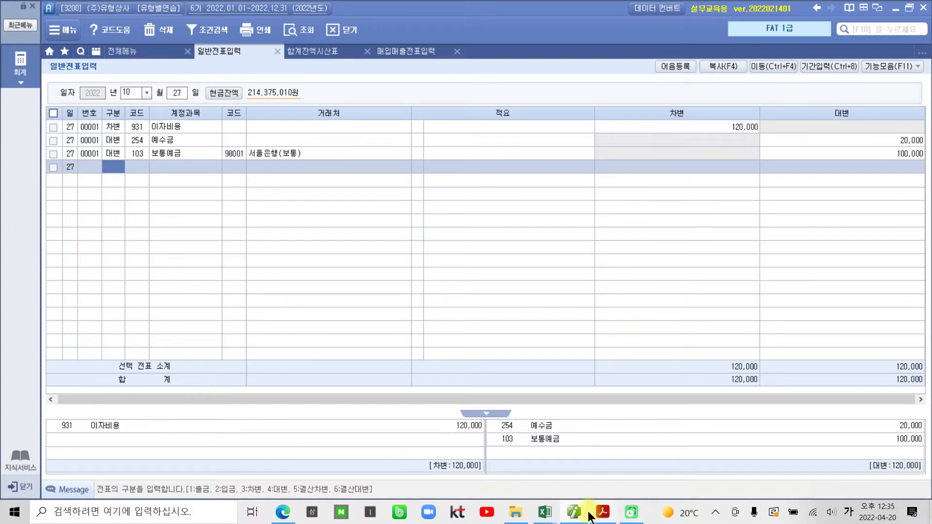
# Step: Switch to the exercise PDF in Acrobat Reader and highlight 보통예금 in item 28 (10월 28일)
pyautogui.moveTo(600, 517)
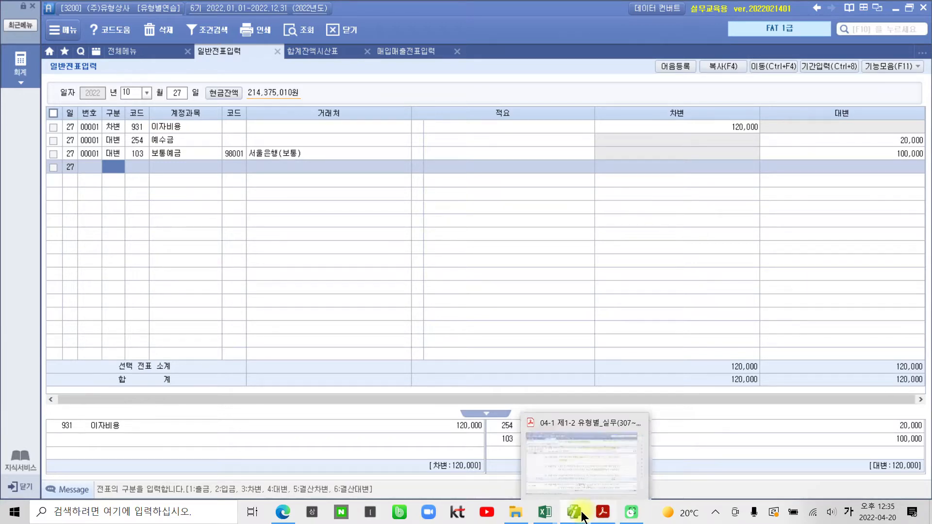
pyautogui.click(600, 517)
pyautogui.scroll(-3, 327, 359)
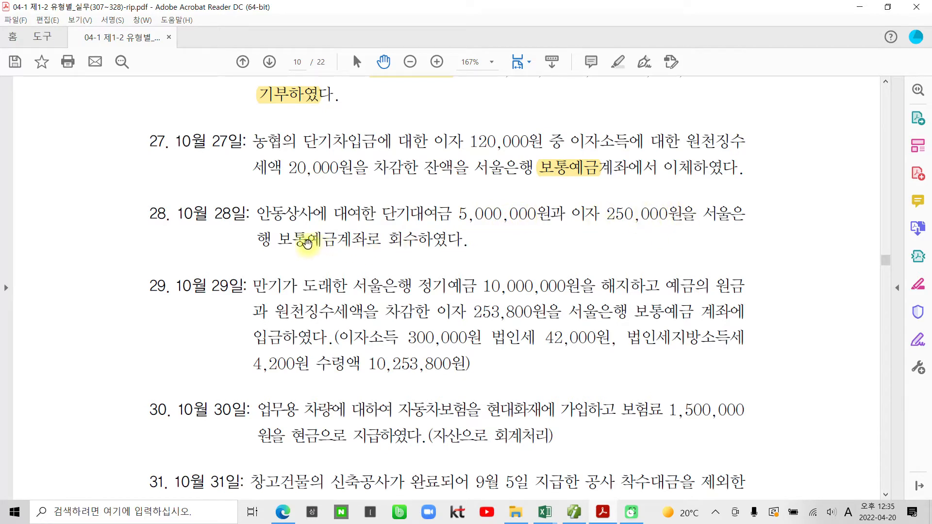
pyautogui.moveTo(278, 239); pyautogui.dragTo(335, 239)
pyautogui.rightClick(325, 239)
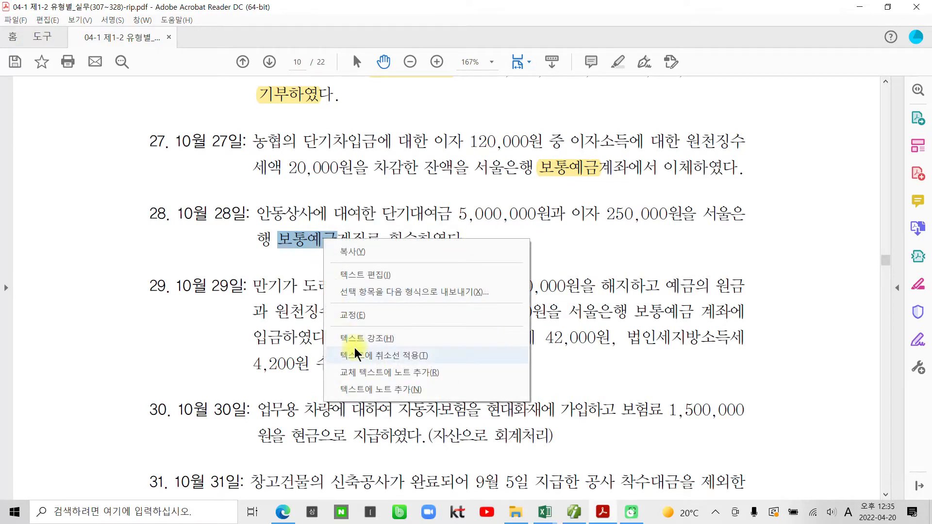
pyautogui.click(352, 339)
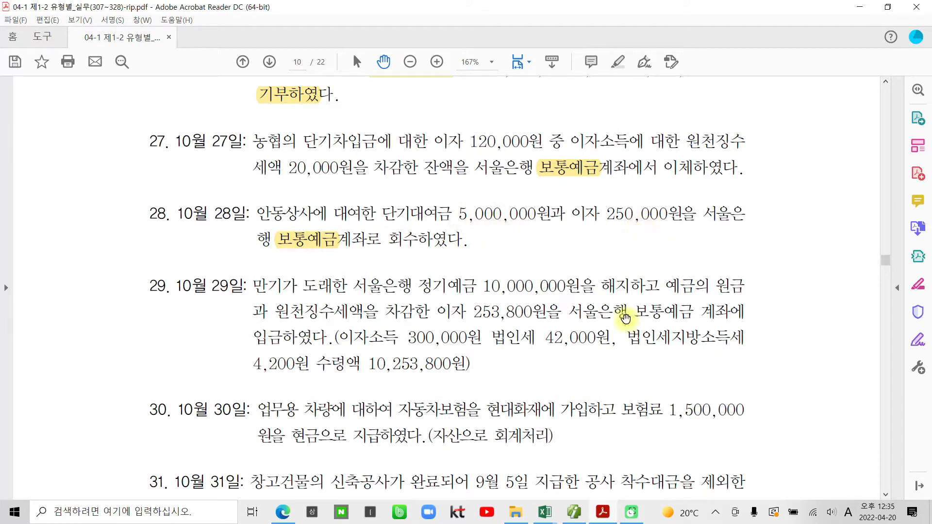
# Step: Switch to the class attendance workbook in Excel and look at the April 20 column
pyautogui.moveTo(545, 512)
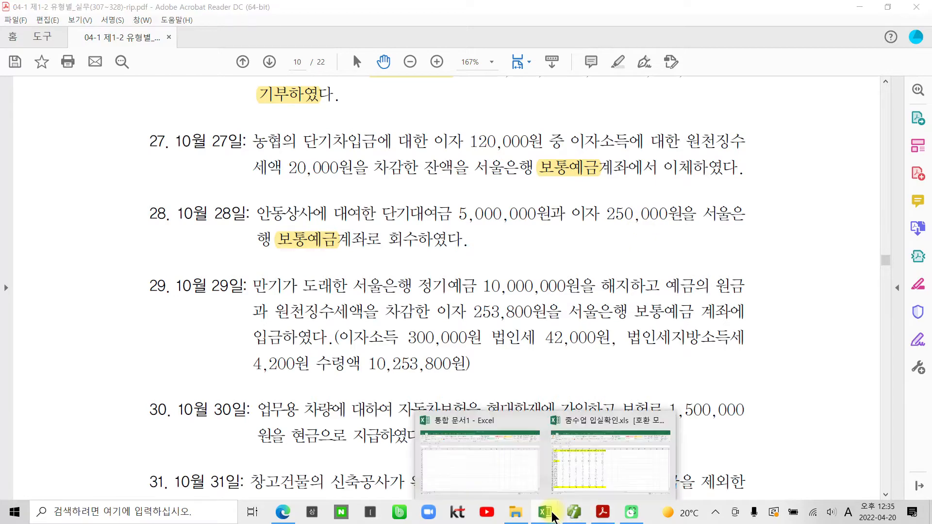
pyautogui.click(597, 473)
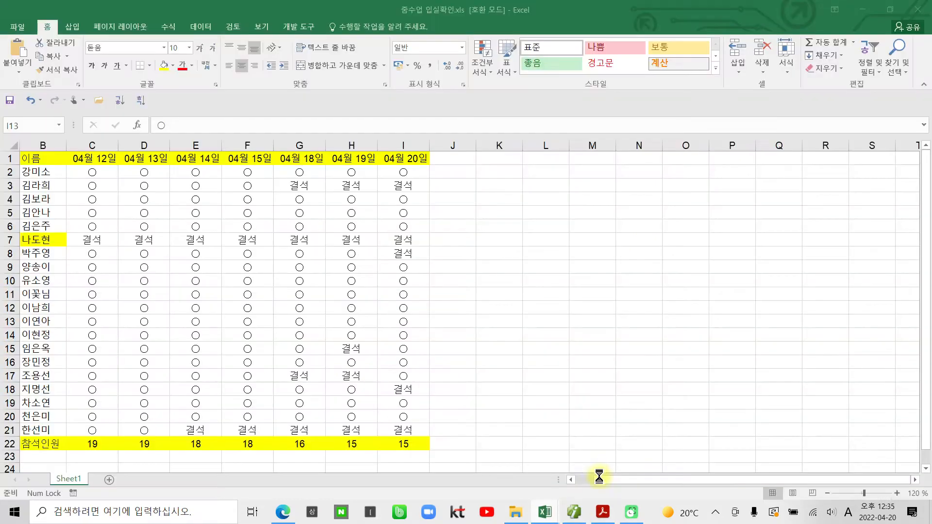
pyautogui.click(407, 333)
# Step: Switch to 더존 iPlus and set the general voucher entry date to October 28
pyautogui.moveTo(573, 518)
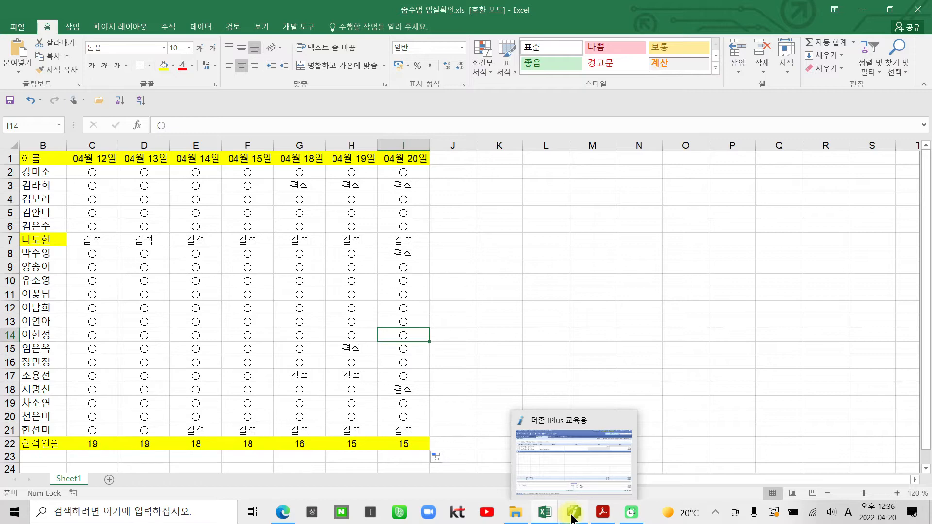
pyautogui.click(573, 516)
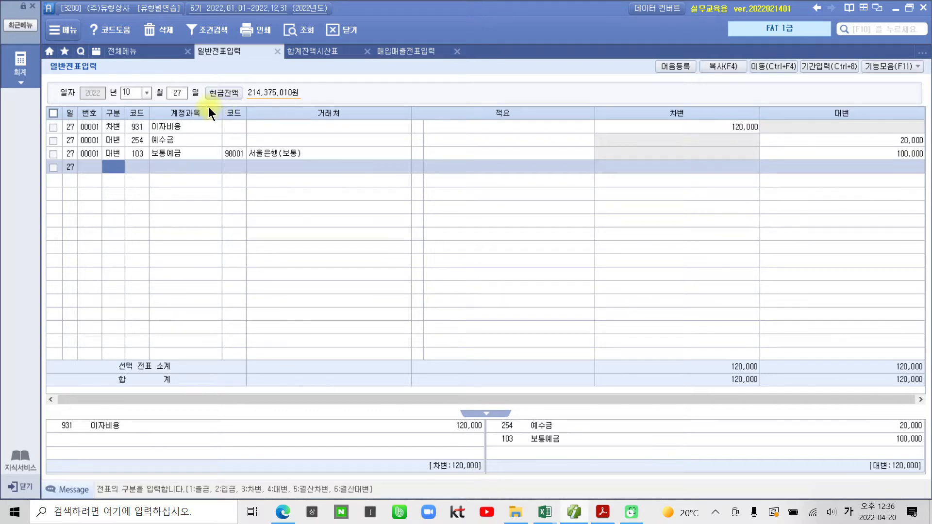
pyautogui.click(181, 97)
pyautogui.write('28')
pyautogui.press('Return')
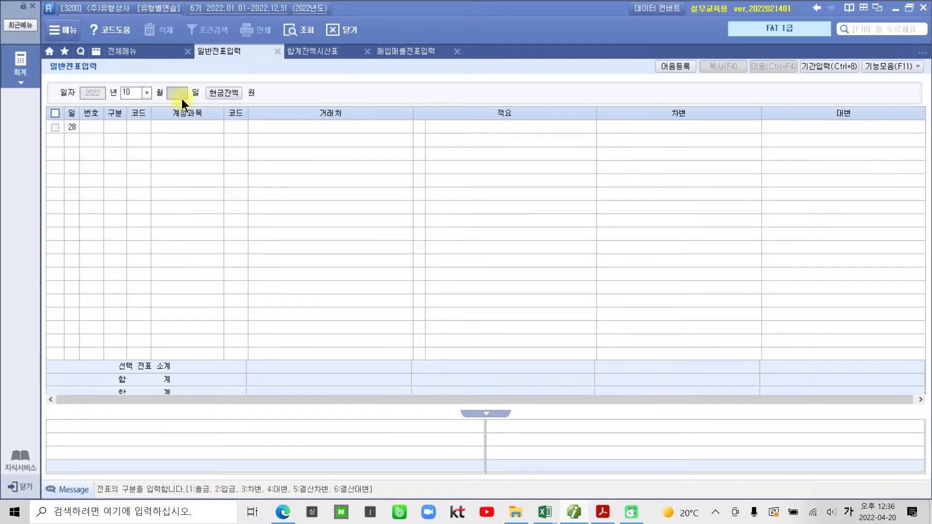
# Step: Enter a debit line for account 103 보통예금 with counterparty 서울은행(보통) and an amount of 5,250,000
pyautogui.write('3')
pyautogui.press('Return')
pyautogui.write('103')
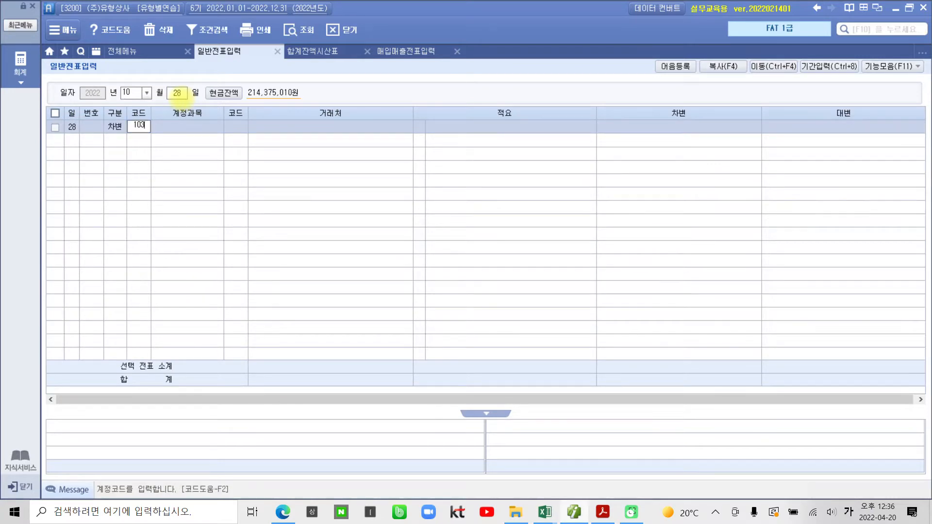
pyautogui.press('Return')
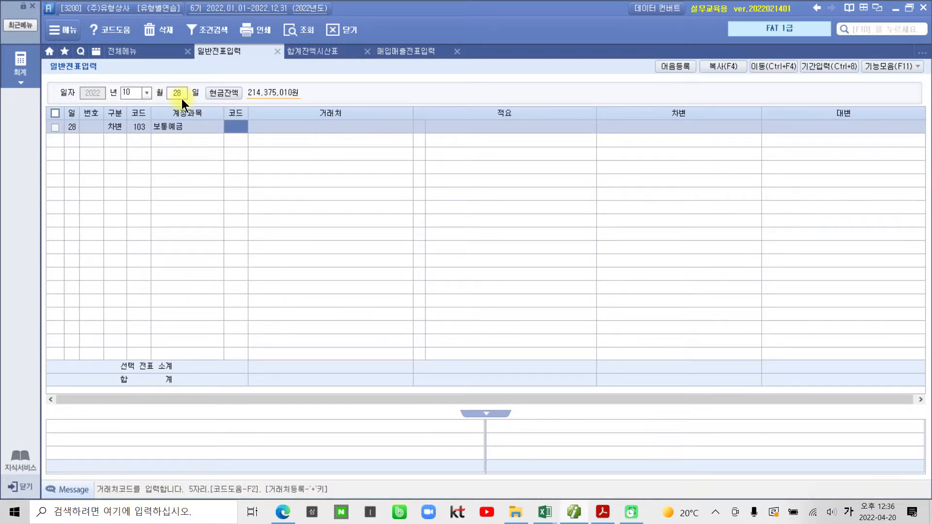
pyautogui.write('성')
pyautogui.press('Return')
pyautogui.press('Return')
pyautogui.press('Return')
pyautogui.press('Return')
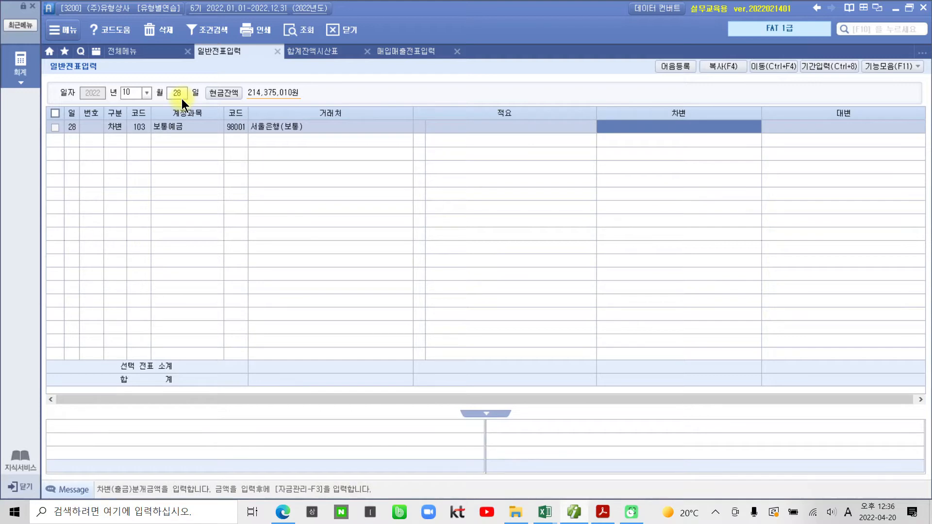
pyautogui.write('5250000')
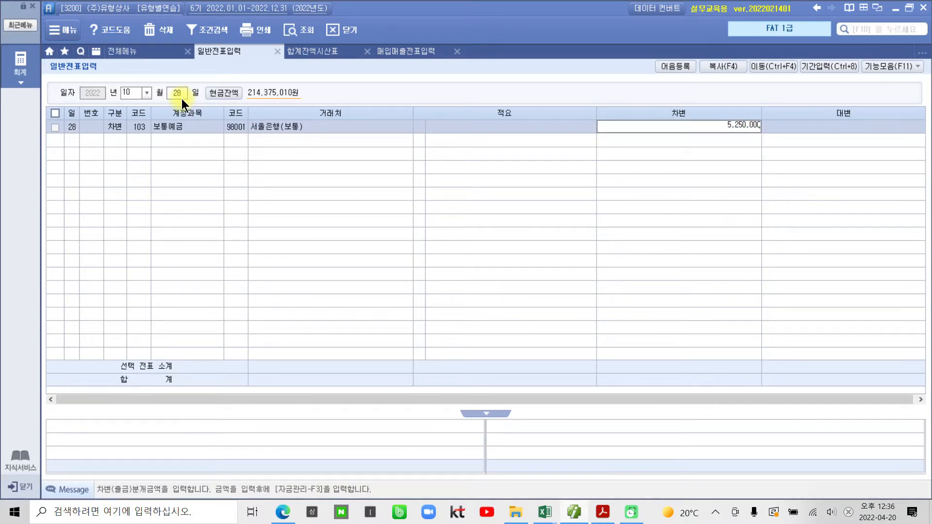
pyautogui.press('Return')
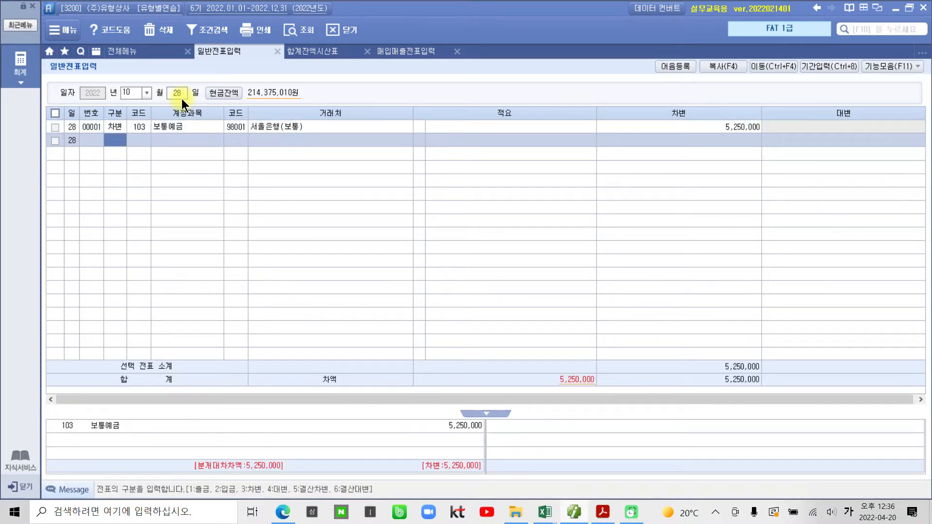
# Step: Add a credit line for account 114 단기대여금 with counterparty 00102 안동상사 and an amount of 5,000,000
pyautogui.write('4')
pyautogui.write('단기')
pyautogui.press('Return')
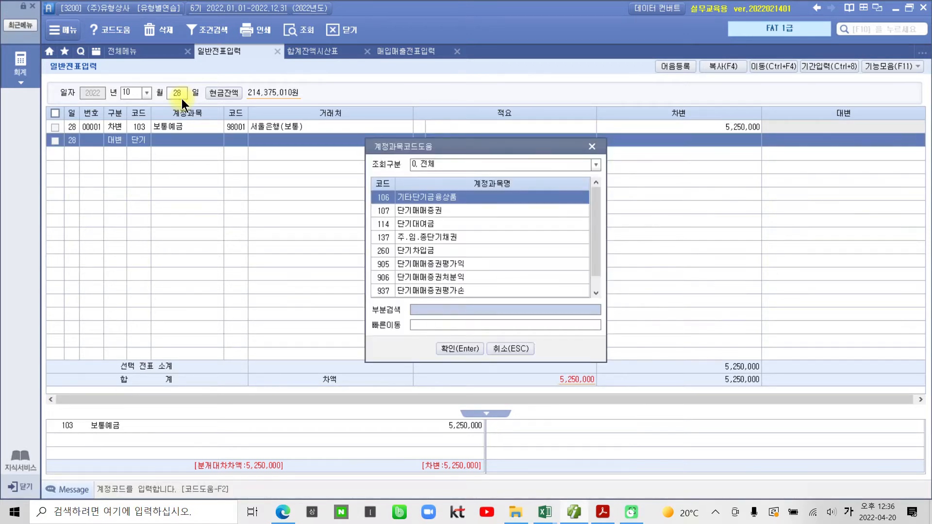
pyautogui.press('Down')
pyautogui.press('Down')
pyautogui.press('Return')
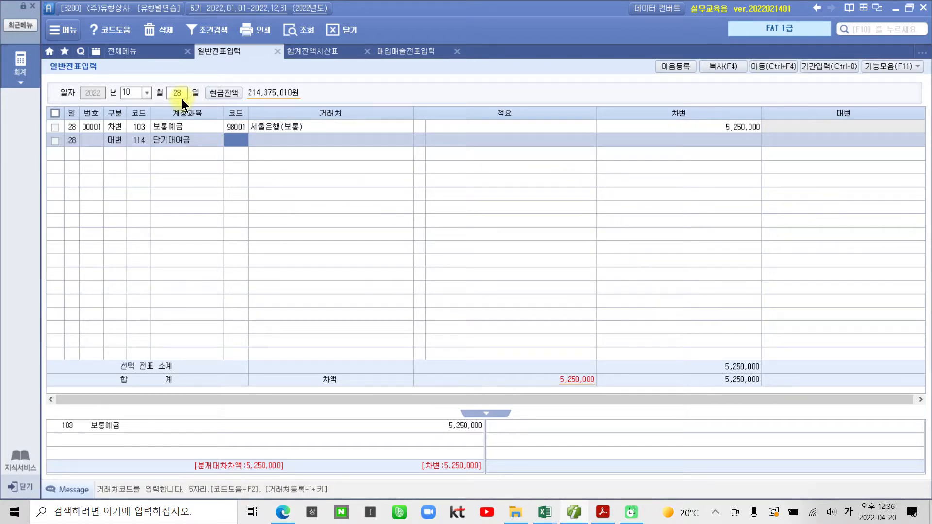
pyautogui.write('102')
pyautogui.press('Return')
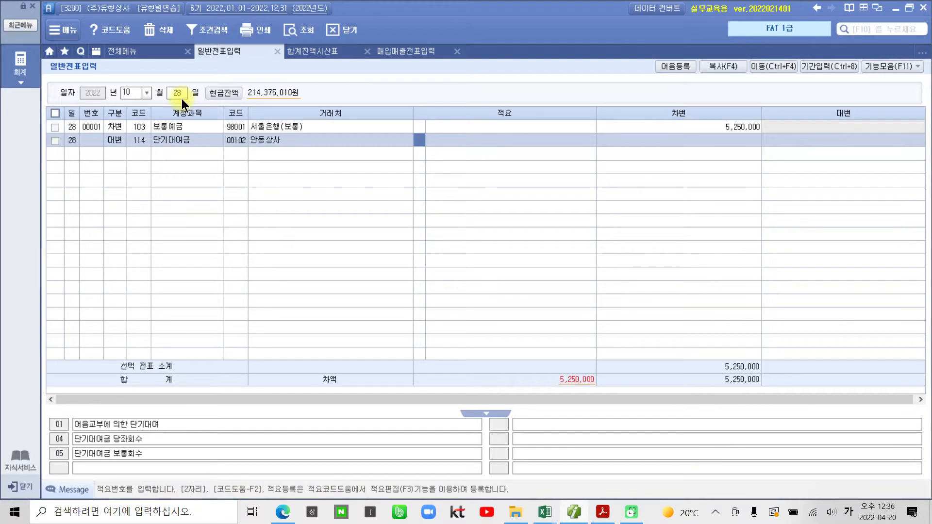
pyautogui.press('Return')
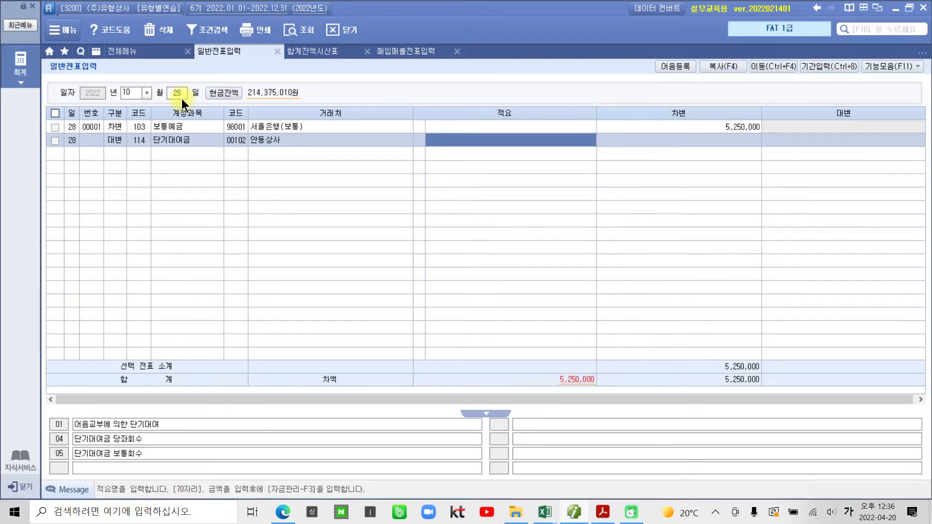
pyautogui.press('Return')
pyautogui.write('5000000')
pyautogui.press('Return')
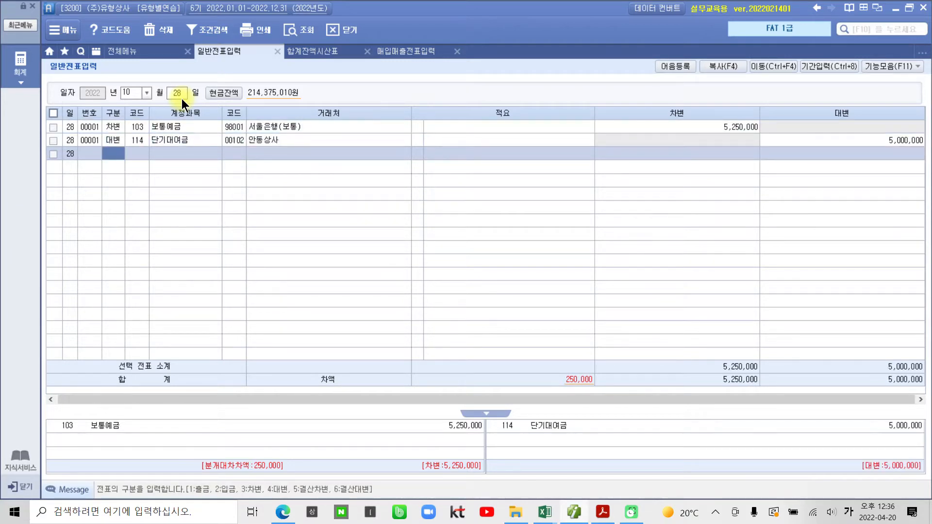
# Step: Add a credit line for account 901 이자수익 with no counterparty and an amount of 250,000
pyautogui.write('4')
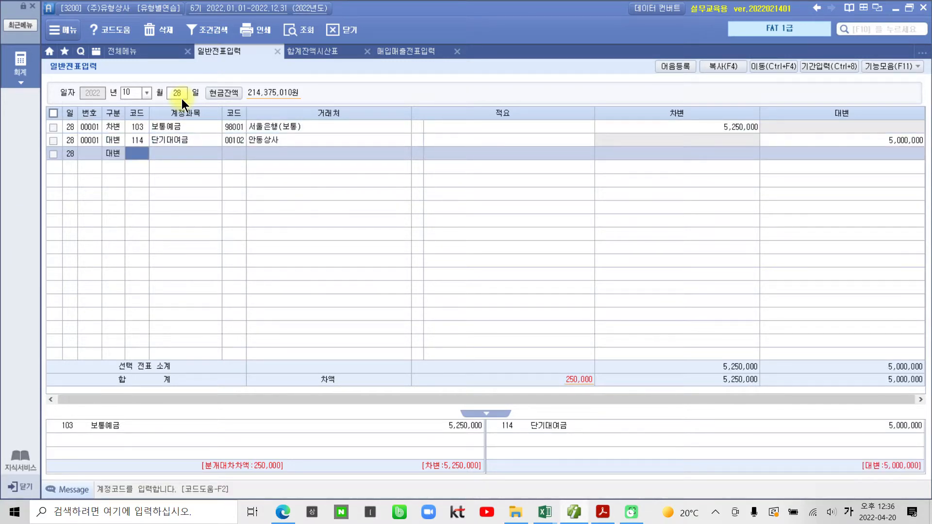
pyautogui.write('이자')
pyautogui.press('Return')
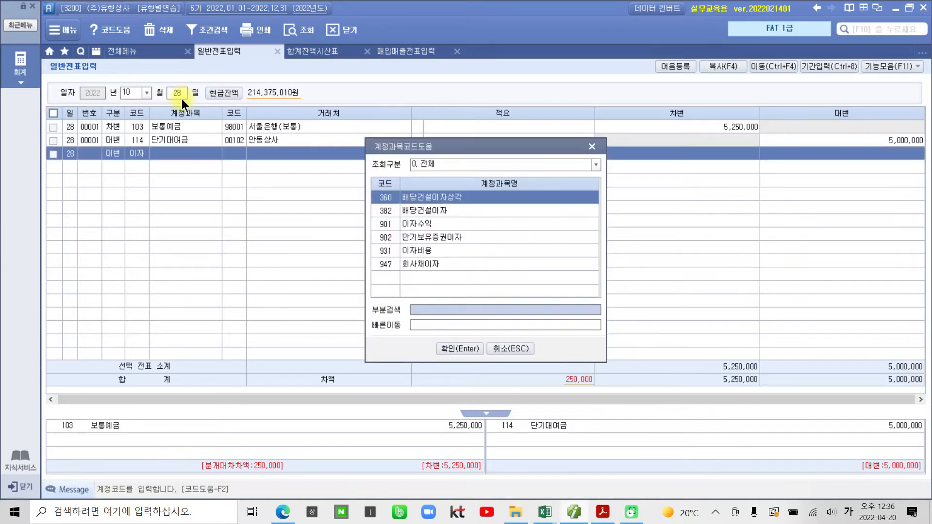
pyautogui.press('Down')
pyautogui.press('Down')
pyautogui.press('Return')
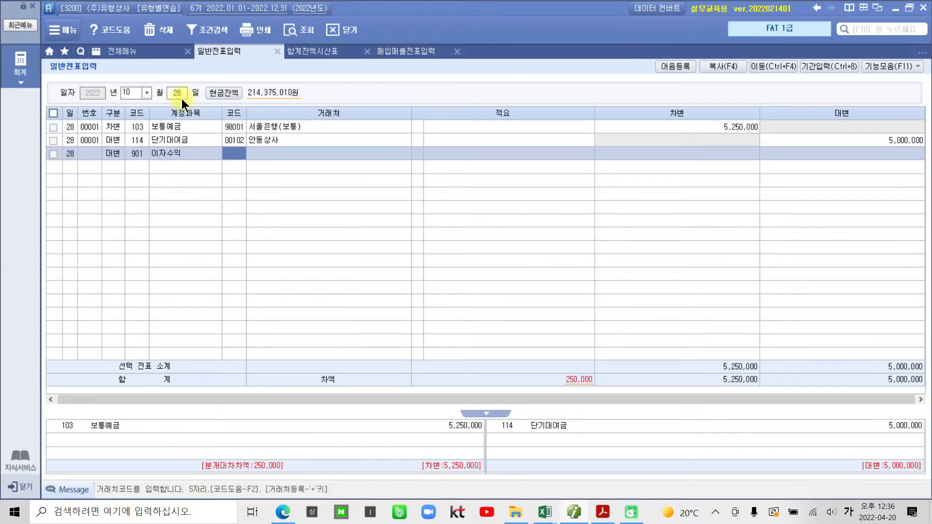
pyautogui.press('Return')
pyautogui.press('Return')
pyautogui.press('Return')
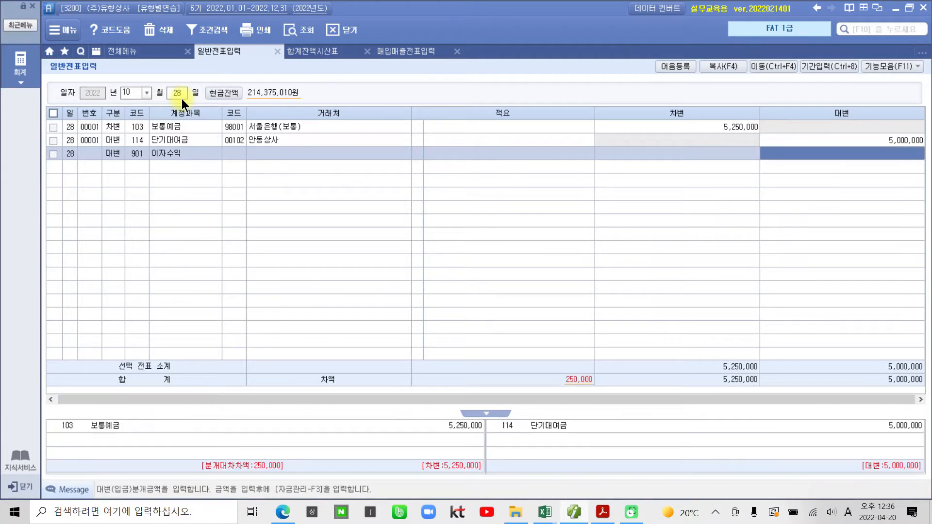
pyautogui.write('250,000')
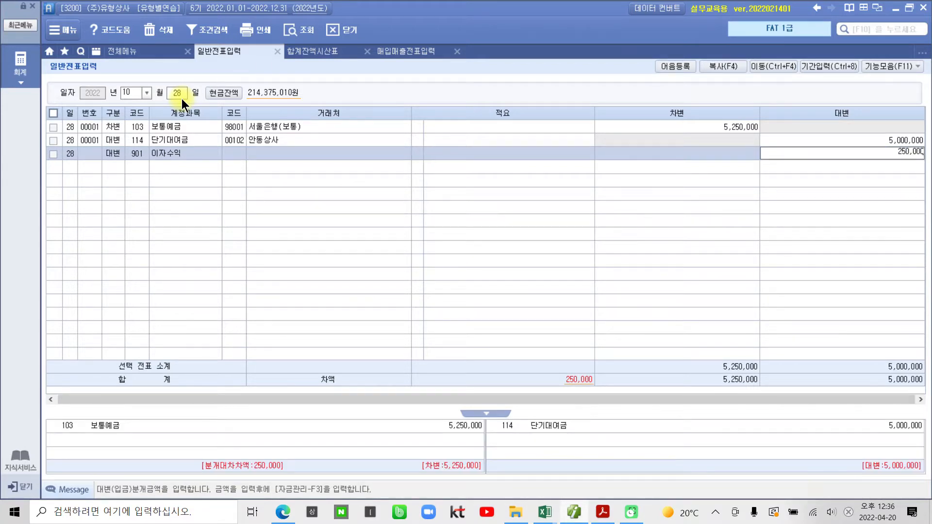
pyautogui.press('Return')
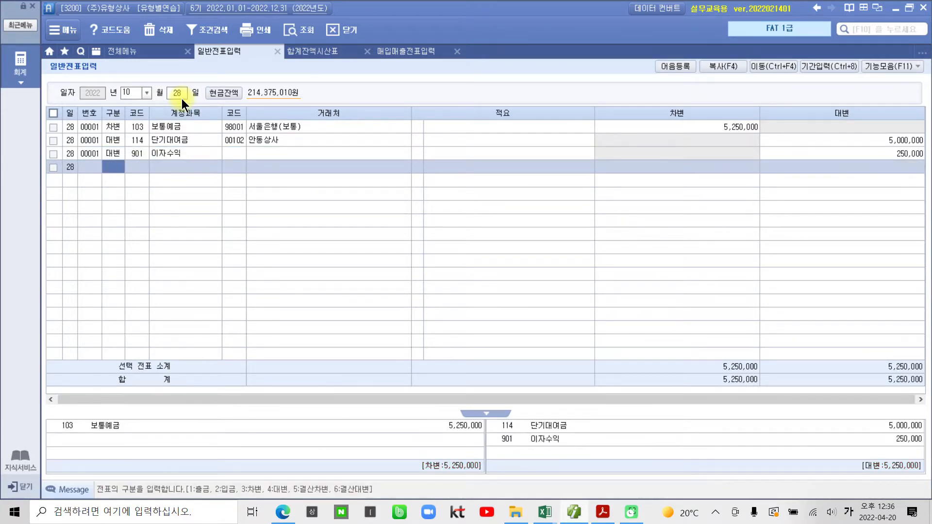
# Step: Review the account and counterparty entries of the 보통예금 and 단기대여금 lines in the October 28 voucher
pyautogui.click(173, 141)
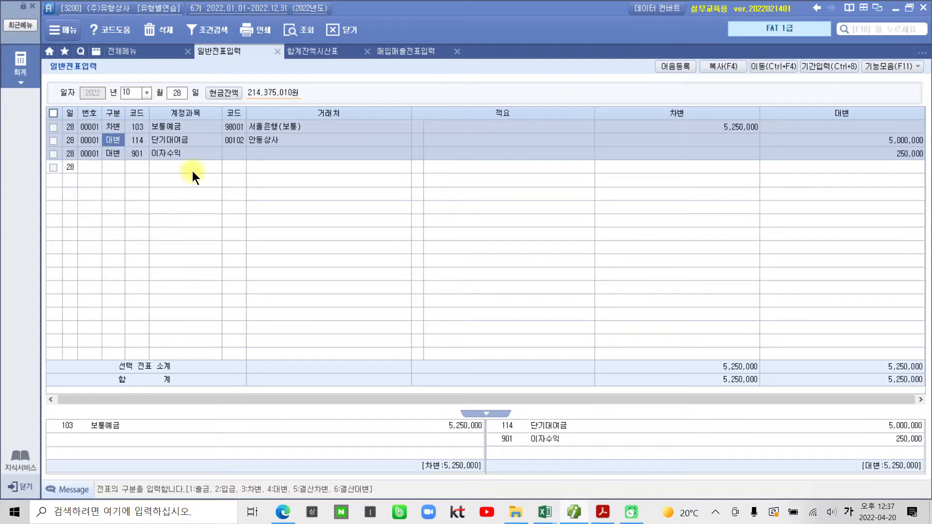
pyautogui.click(235, 142)
pyautogui.click(259, 141)
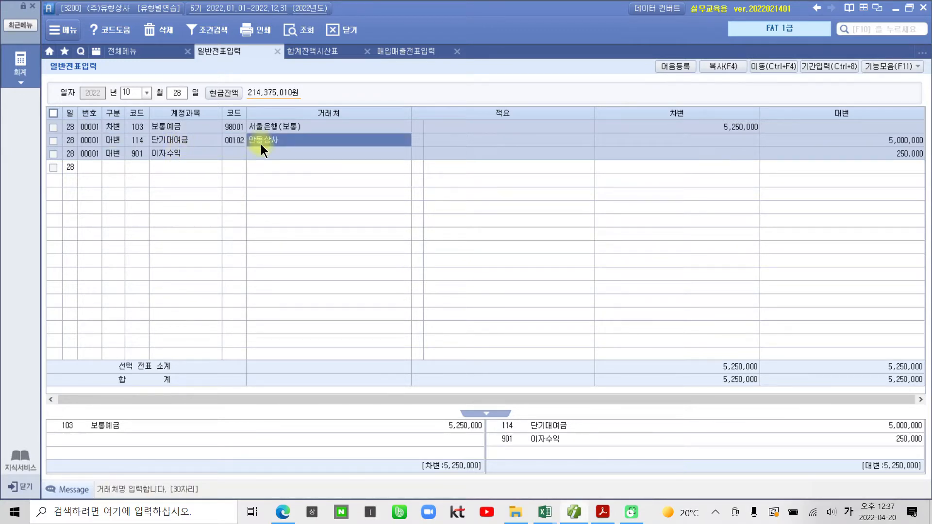
pyautogui.click(155, 130)
pyautogui.click(147, 126)
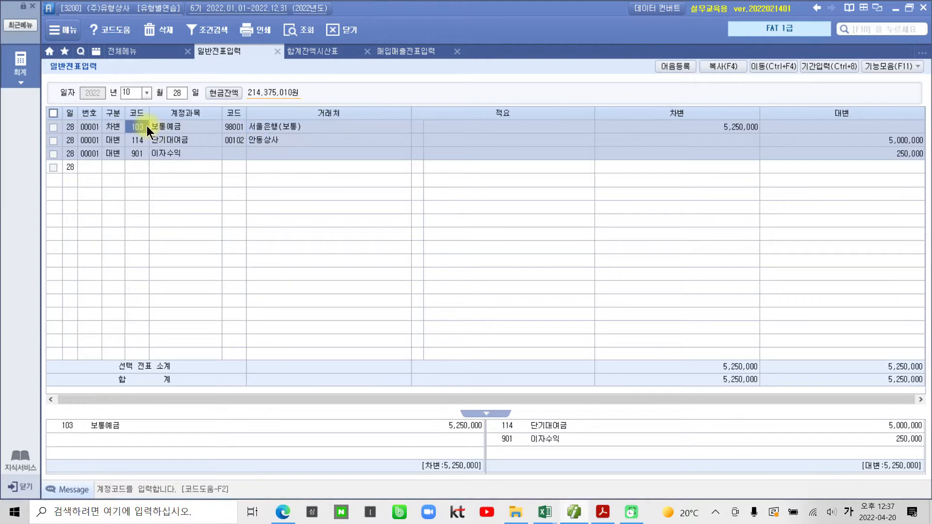
pyautogui.click(235, 126)
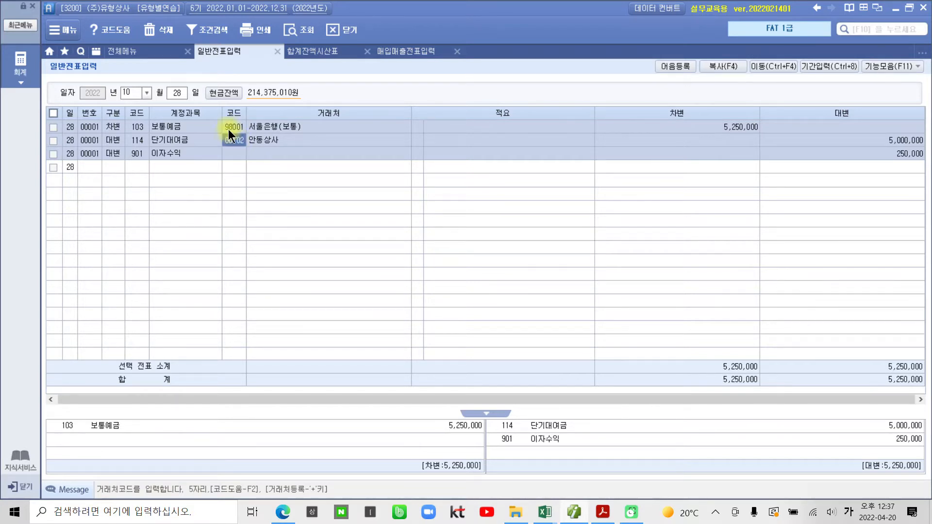
pyautogui.click(273, 143)
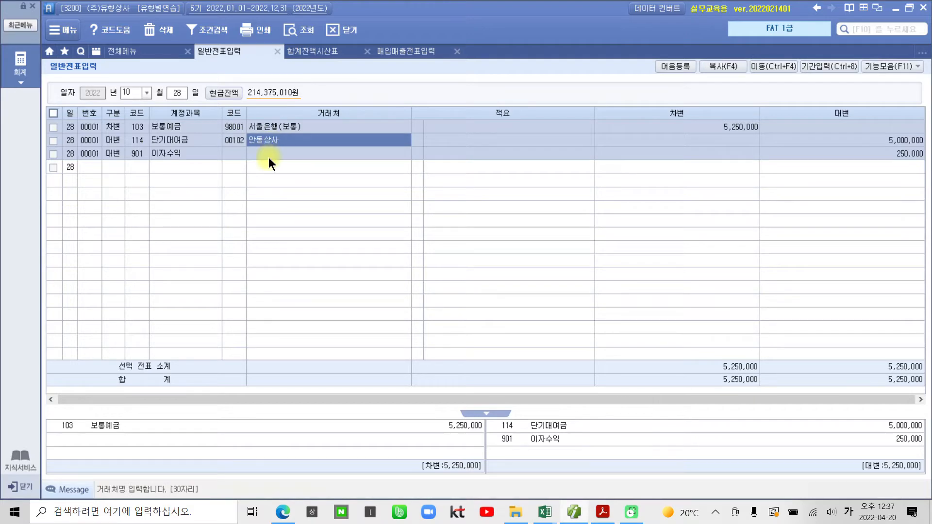
# Step: Switch to the exercise PDF in Acrobat Reader and highlight 10월 29일 and 정기예금 in item 29
pyautogui.click(603, 515)
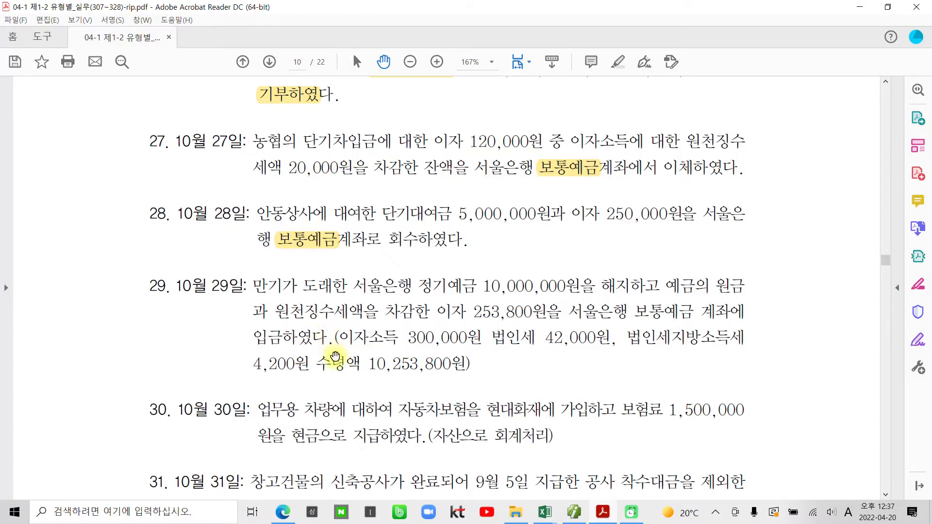
pyautogui.scroll(-1, 335, 351)
pyautogui.scroll(-3, 335, 351)
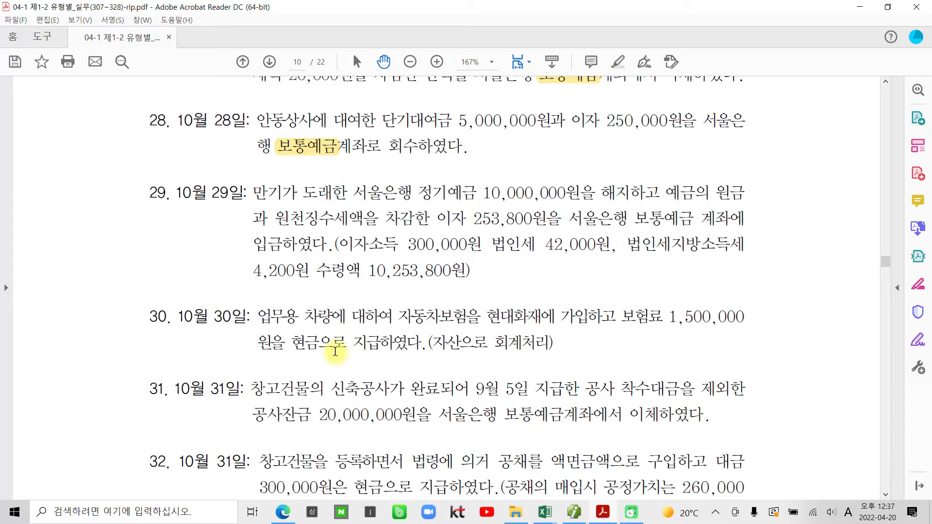
pyautogui.moveTo(175, 192); pyautogui.dragTo(232, 194)
pyautogui.rightClick(231, 194)
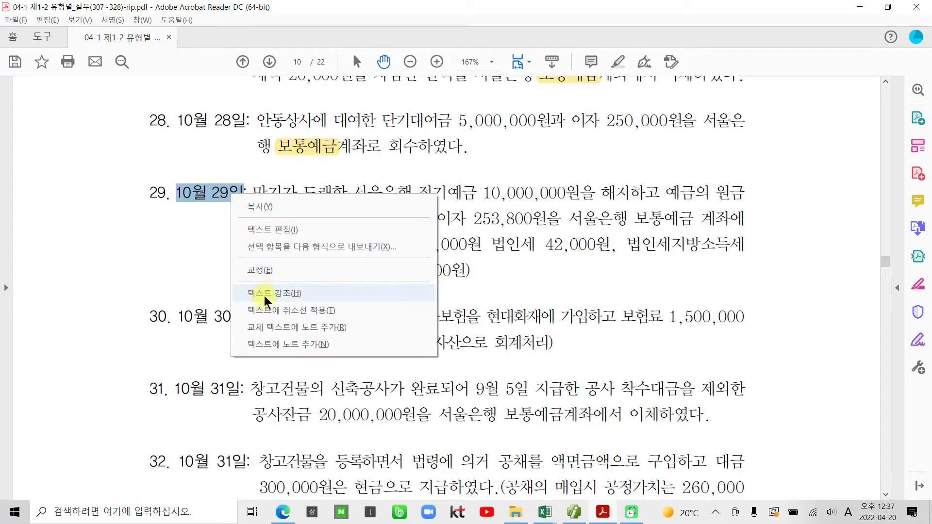
pyautogui.click(265, 294)
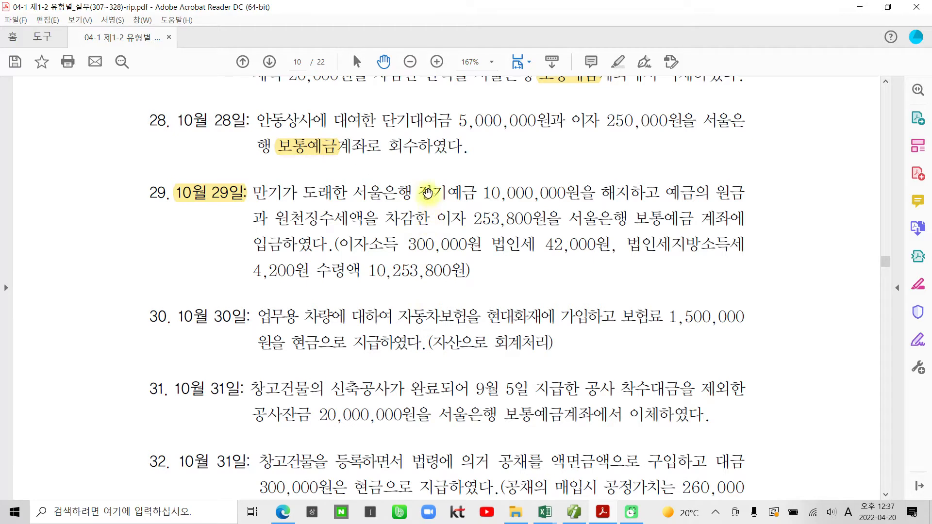
pyautogui.moveTo(418, 192); pyautogui.dragTo(477, 193)
pyautogui.rightClick(465, 196)
pyautogui.click(503, 295)
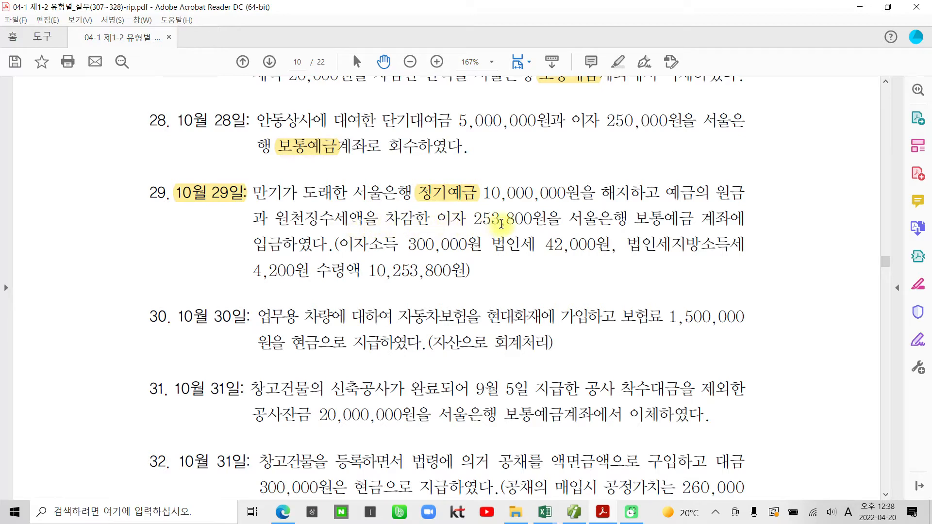
# Step: Highlight the interest amount 253,800 and the term 보통예금 in item 29
pyautogui.moveTo(534, 220); pyautogui.dragTo(474, 219)
pyautogui.rightClick(488, 225)
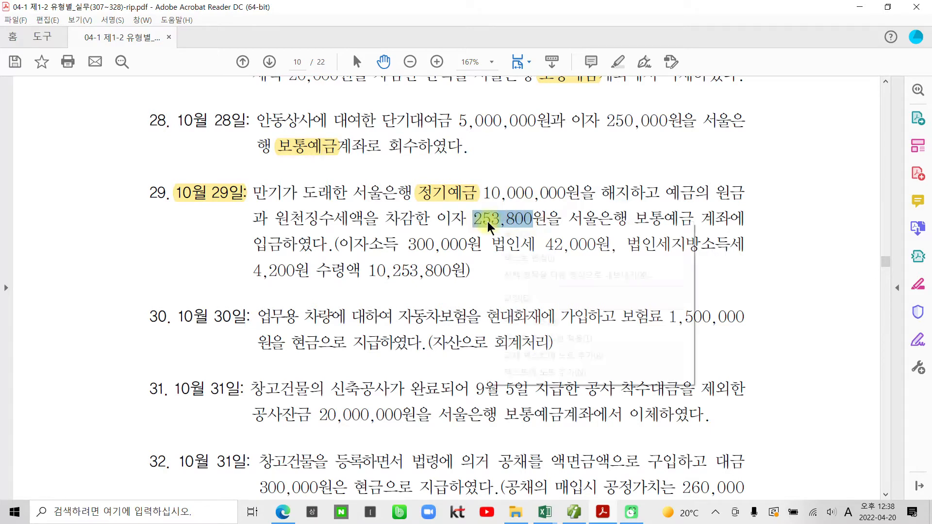
pyautogui.click(513, 380)
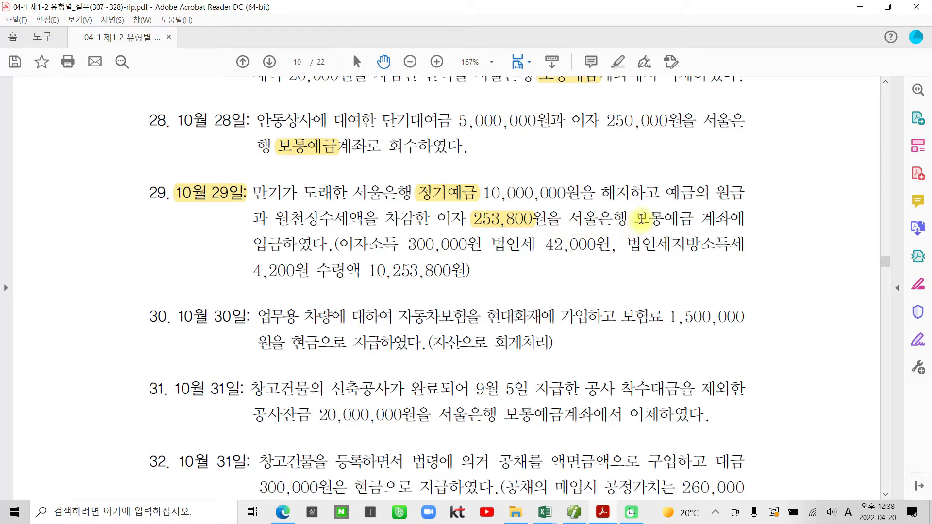
pyautogui.moveTo(635, 219); pyautogui.dragTo(694, 221)
pyautogui.rightClick(695, 224)
pyautogui.click(719, 319)
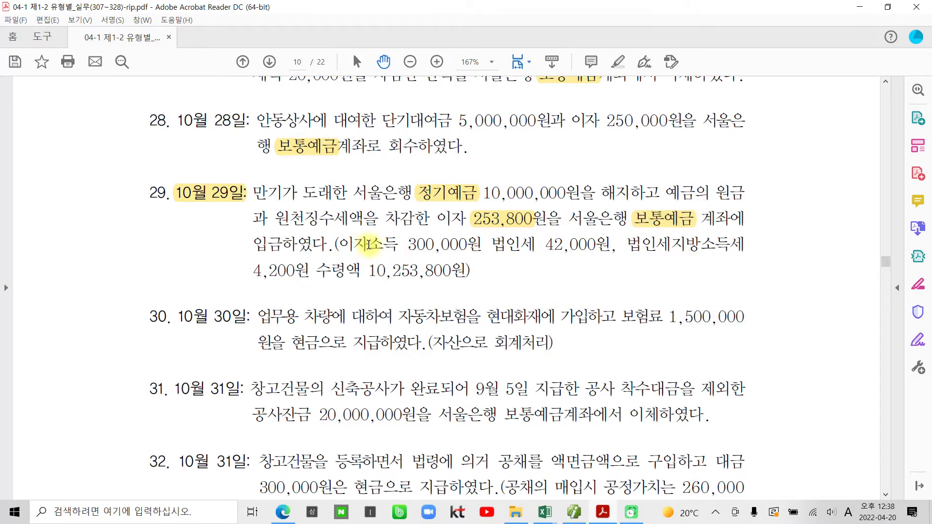
# Step: Highlight 이자소득 300,000원 and 수령액 10,253,800원 in the parenthetical note of item 29
pyautogui.moveTo(338, 244); pyautogui.dragTo(480, 245)
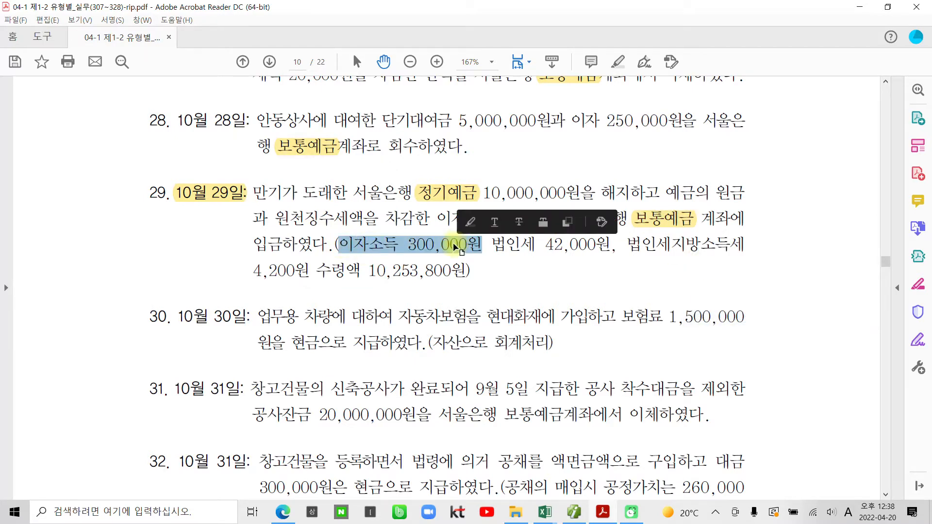
pyautogui.rightClick(454, 246)
pyautogui.click(492, 344)
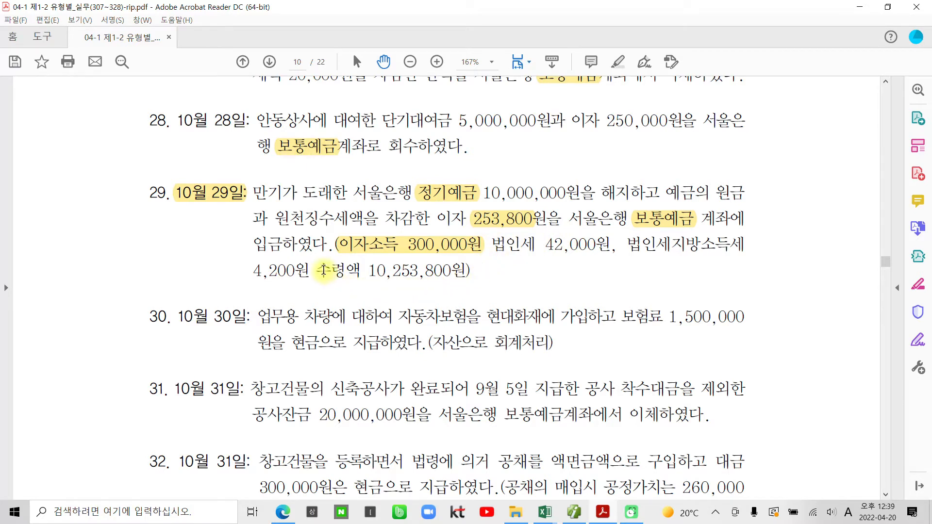
pyautogui.moveTo(323, 269); pyautogui.dragTo(424, 271)
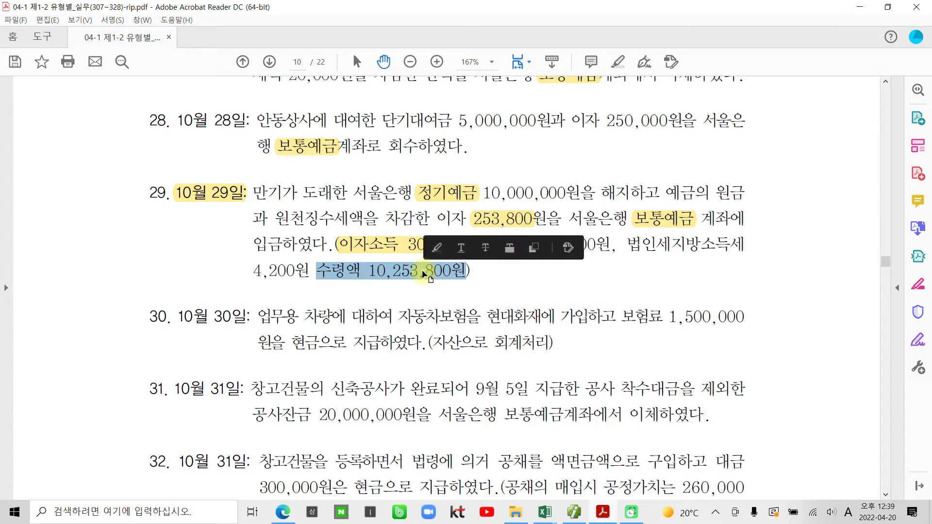
pyautogui.rightClick(399, 277)
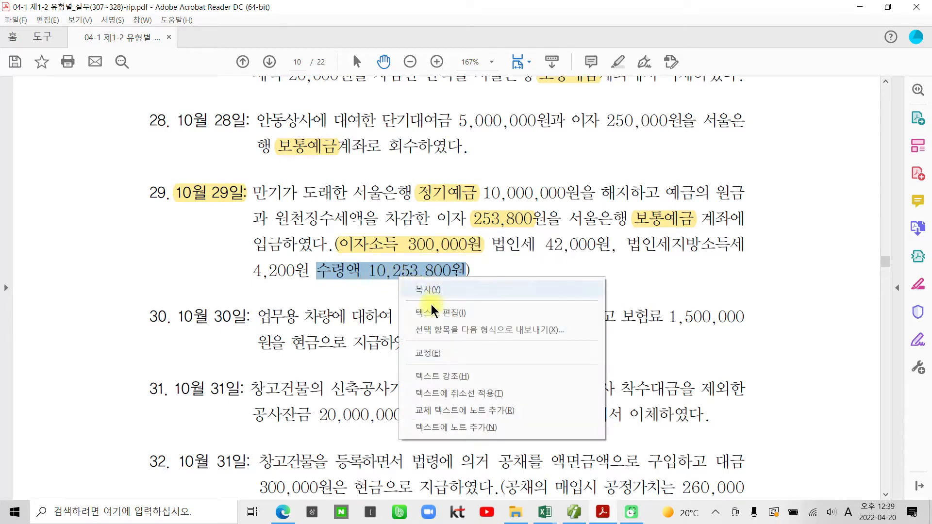
pyautogui.click(453, 376)
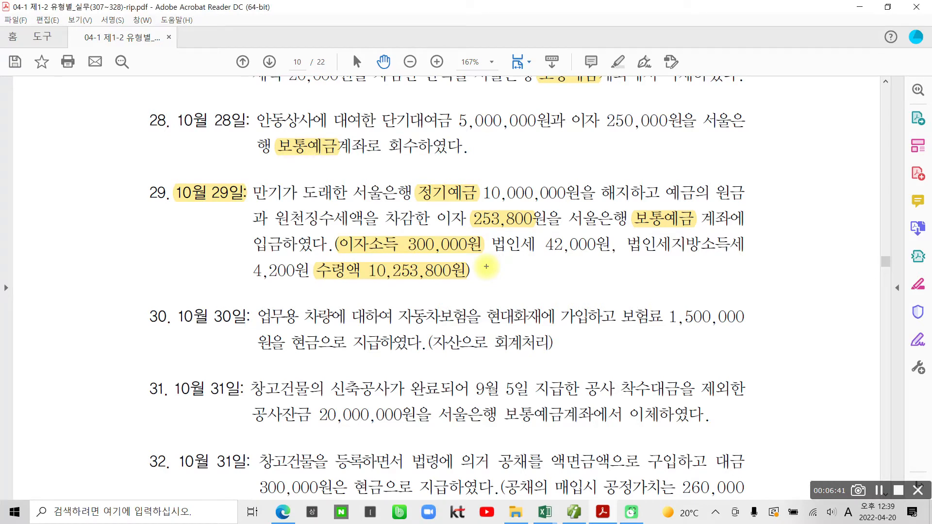
# Step: Circle 법인세 42,000원, 법인세지방소득세 in item 29 with the blue pen and handwrite an underlined 46,200 beside it
pyautogui.moveTo(508, 231)
pyautogui.mouseDown()
pyautogui.moveTo(490, 259)
pyautogui.moveTo(746, 261)
pyautogui.mouseUp()
pyautogui.moveTo(510, 231)
pyautogui.mouseDown()
pyautogui.moveTo(717, 234)
pyautogui.moveTo(733, 266)
pyautogui.mouseUp()
pyautogui.moveTo(779, 226)
pyautogui.mouseDown()
pyautogui.moveTo(794, 249)
pyautogui.moveTo(778, 254)
pyautogui.mouseUp()
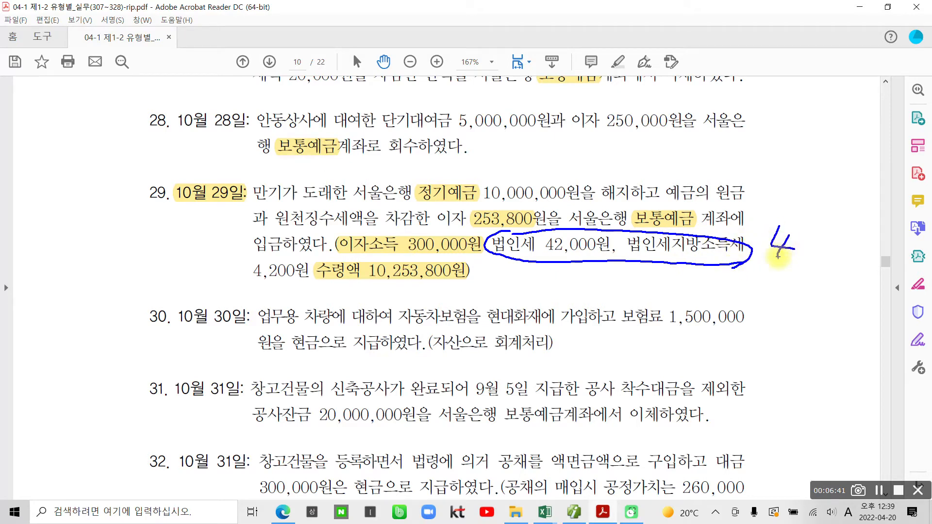
pyautogui.moveTo(809, 223)
pyautogui.mouseDown()
pyautogui.moveTo(802, 247)
pyautogui.moveTo(816, 272)
pyautogui.mouseUp()
pyautogui.moveTo(829, 240)
pyautogui.mouseDown()
pyautogui.moveTo(848, 254)
pyautogui.moveTo(857, 234)
pyautogui.mouseUp()
pyautogui.moveTo(873, 229); pyautogui.dragTo(880, 227)
pyautogui.moveTo(764, 274); pyautogui.dragTo(897, 265)
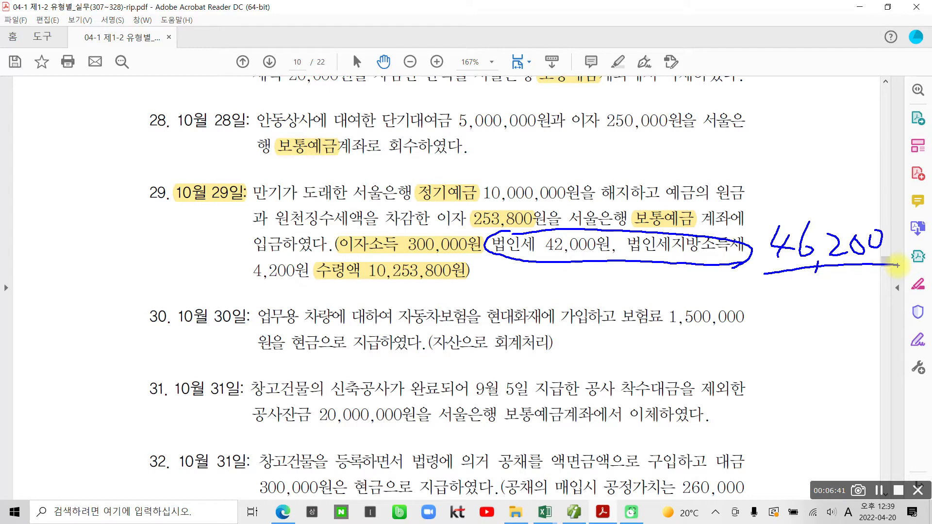
# Step: Handwrite 선납세금 in blue beneath the underlined 46,200 and circle it
pyautogui.moveTo(780, 295)
pyautogui.mouseDown()
pyautogui.moveTo(761, 319)
pyautogui.moveTo(780, 321)
pyautogui.moveTo(797, 306)
pyautogui.moveTo(805, 339)
pyautogui.mouseUp()
pyautogui.moveTo(817, 298)
pyautogui.mouseDown()
pyautogui.moveTo(845, 321)
pyautogui.moveTo(852, 305)
pyautogui.mouseUp()
pyautogui.moveTo(827, 328)
pyautogui.mouseDown()
pyautogui.moveTo(828, 340)
pyautogui.moveTo(842, 340)
pyautogui.mouseUp()
pyautogui.moveTo(859, 306)
pyautogui.mouseDown()
pyautogui.moveTo(848, 336)
pyautogui.moveTo(868, 335)
pyautogui.mouseUp()
pyautogui.moveTo(864, 323)
pyautogui.mouseDown()
pyautogui.moveTo(875, 321)
pyautogui.moveTo(873, 340)
pyautogui.mouseUp()
pyautogui.moveTo(883, 297); pyautogui.dragTo(884, 346)
pyautogui.moveTo(893, 301)
pyautogui.mouseDown()
pyautogui.moveTo(921, 319)
pyautogui.moveTo(902, 345)
pyautogui.moveTo(921, 341)
pyautogui.mouseUp()
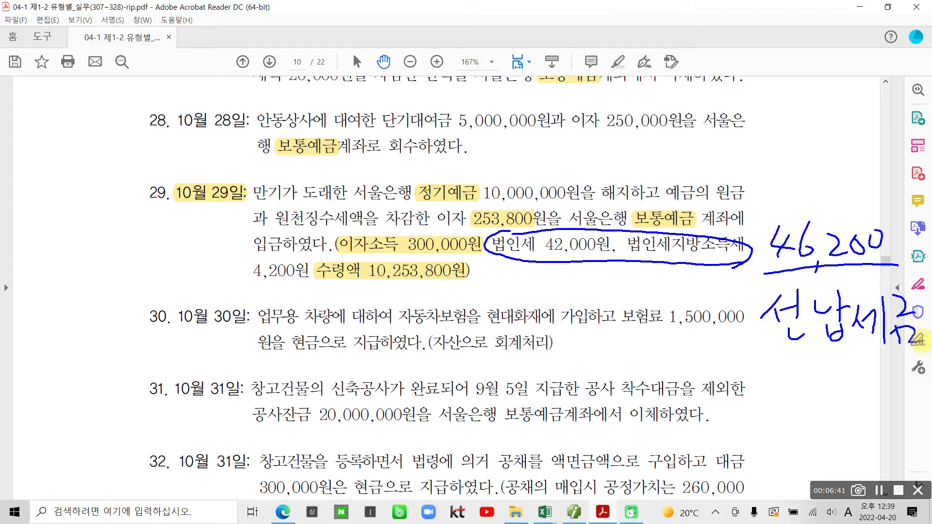
pyautogui.moveTo(772, 292)
pyautogui.mouseDown()
pyautogui.moveTo(834, 356)
pyautogui.moveTo(868, 291)
pyautogui.moveTo(831, 302)
pyautogui.mouseUp()
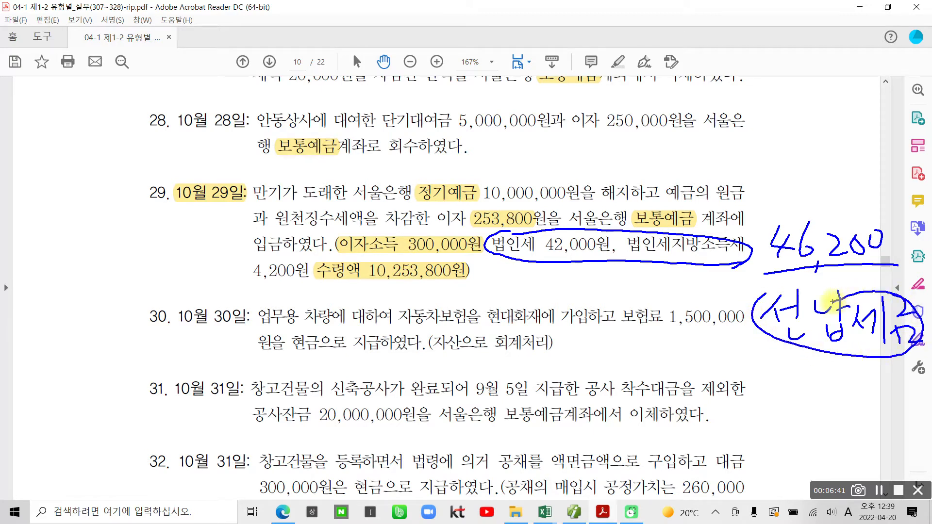
# Step: Circle the terms 보통예금, 정기예금 and 이자소득 in item 29 with the blue pen
pyautogui.moveTo(694, 232)
pyautogui.mouseDown()
pyautogui.moveTo(669, 204)
pyautogui.moveTo(699, 224)
pyautogui.mouseUp()
pyautogui.moveTo(456, 210)
pyautogui.mouseDown()
pyautogui.moveTo(414, 192)
pyautogui.moveTo(483, 174)
pyautogui.moveTo(448, 204)
pyautogui.mouseUp()
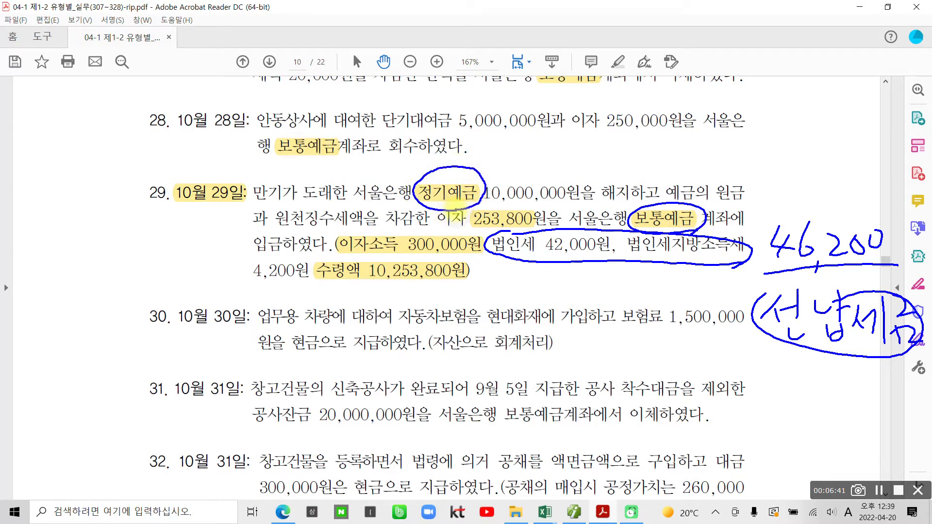
pyautogui.moveTo(388, 263)
pyautogui.mouseDown()
pyautogui.moveTo(334, 260)
pyautogui.moveTo(383, 228)
pyautogui.moveTo(379, 261)
pyautogui.mouseUp()
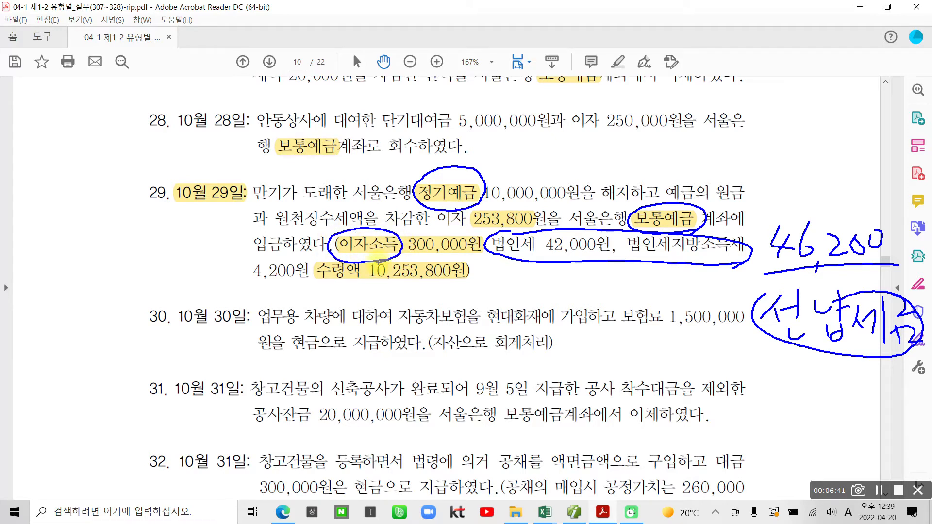
# Step: Add short blue pen marks beside the circled 정기예금, 보통예금, 이자소득 and 선납세금 of item 29
pyautogui.moveTo(476, 154)
pyautogui.mouseDown()
pyautogui.moveTo(480, 171)
pyautogui.moveTo(512, 150)
pyautogui.mouseUp()
pyautogui.moveTo(681, 183); pyautogui.dragTo(716, 177)
pyautogui.moveTo(324, 219); pyautogui.dragTo(365, 197)
pyautogui.moveTo(741, 286); pyautogui.dragTo(778, 274)
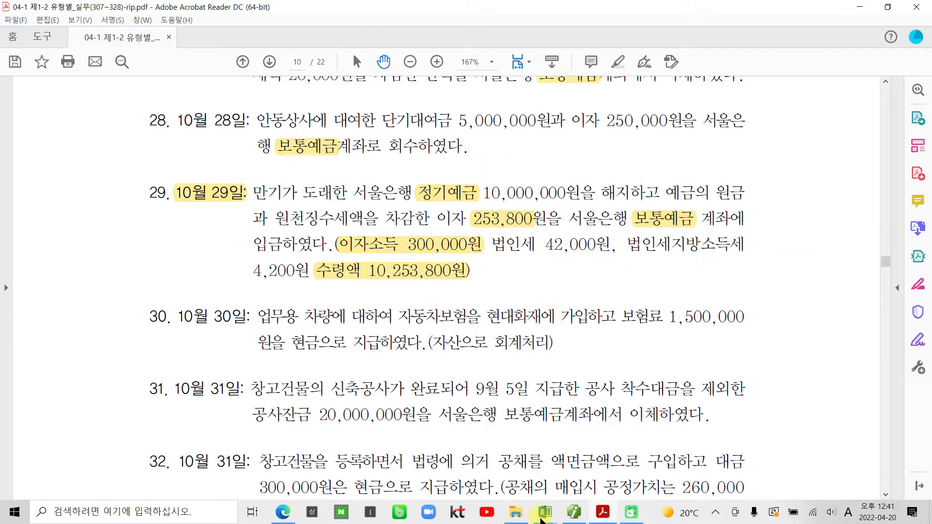
# Step: Switch to the Excel workbook 중수업 입실확인.xls and check the attendance entries in the 04월 20일 column
pyautogui.click(573, 512)
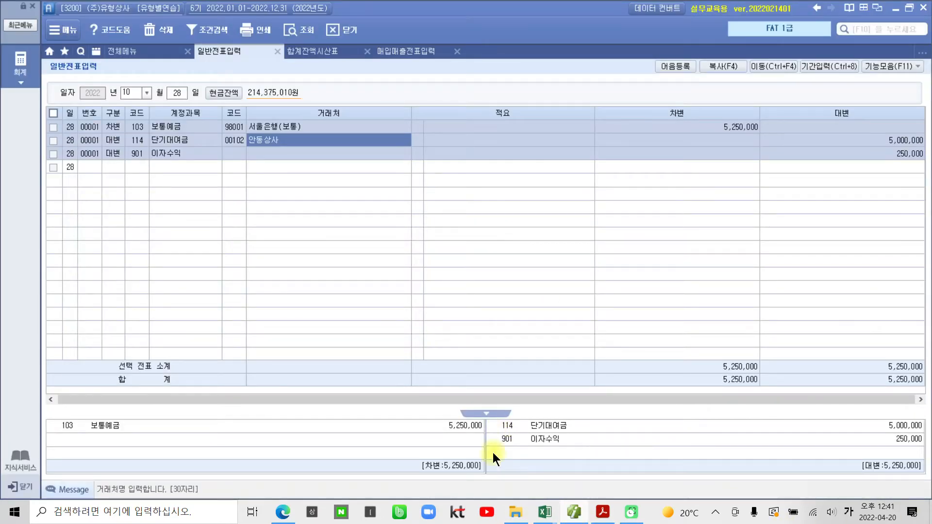
pyautogui.moveTo(545, 512)
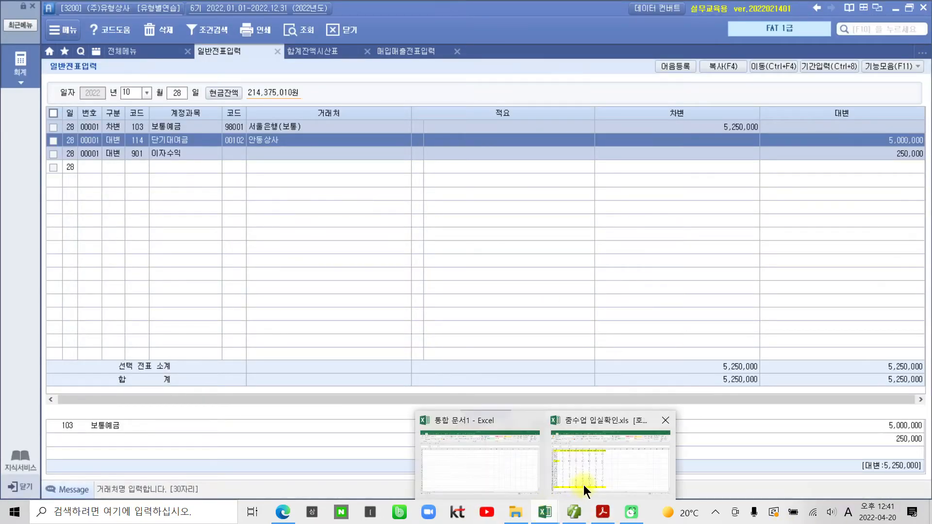
pyautogui.click(584, 485)
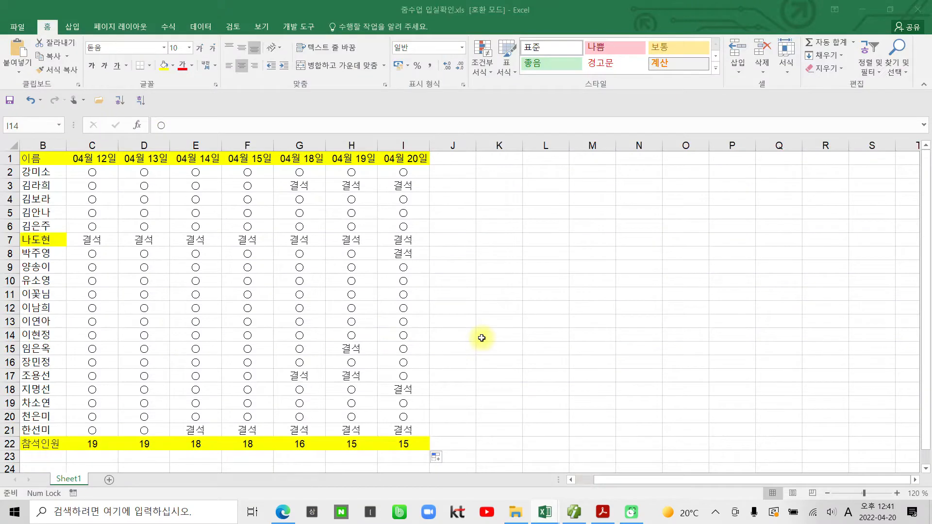
pyautogui.click(406, 353)
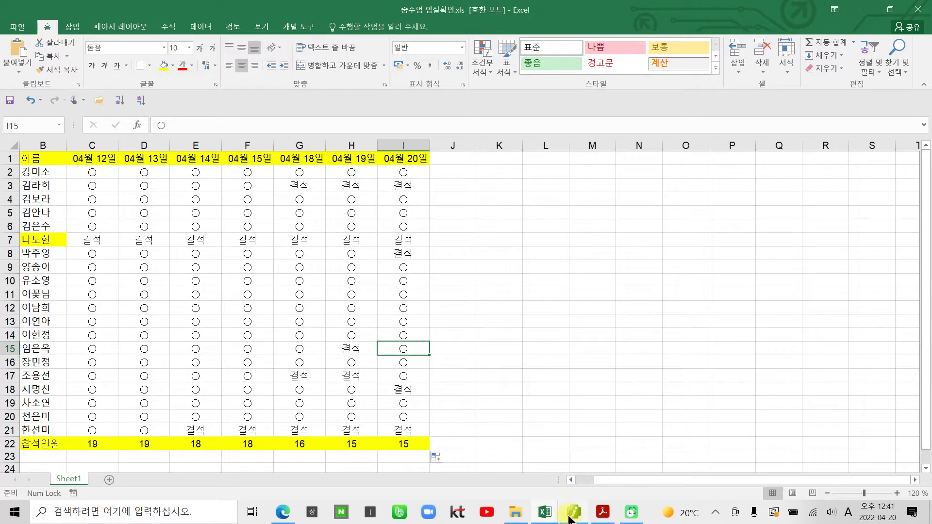
# Step: Switch to 더존 iPlus and set the general voucher date to October 29
pyautogui.click(571, 516)
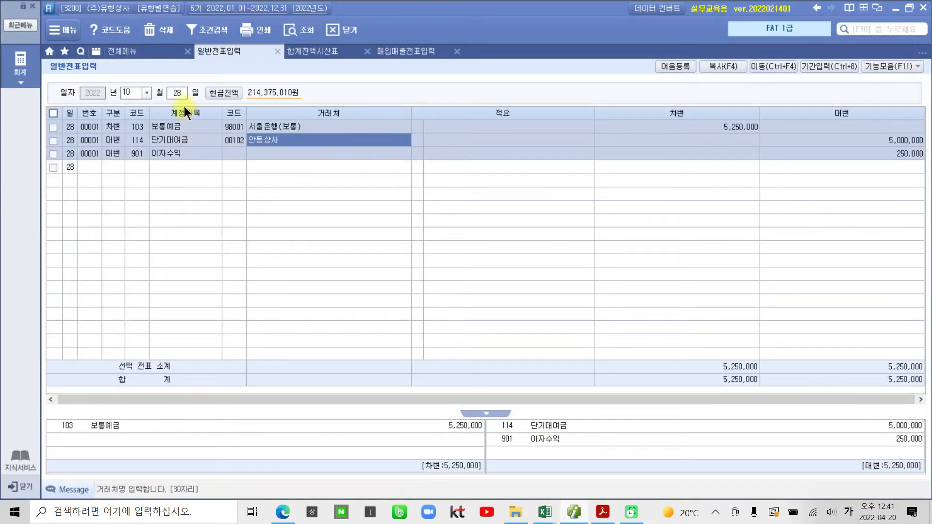
pyautogui.click(177, 93)
pyautogui.write('29')
pyautogui.press('Return')
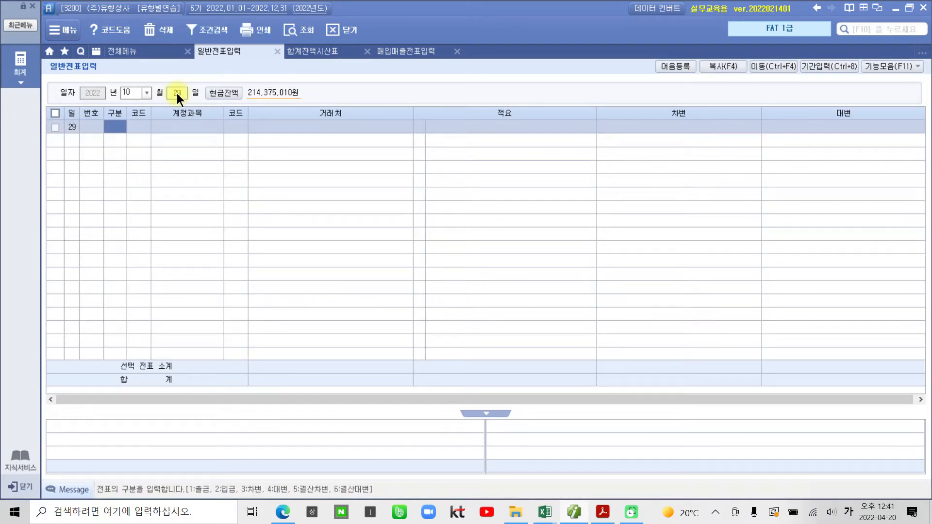
# Step: Enter a debit line for account 103 보통예금 with partner 서울은행(보통) and amount 10,253,800
pyautogui.write('3')
pyautogui.press('Return')
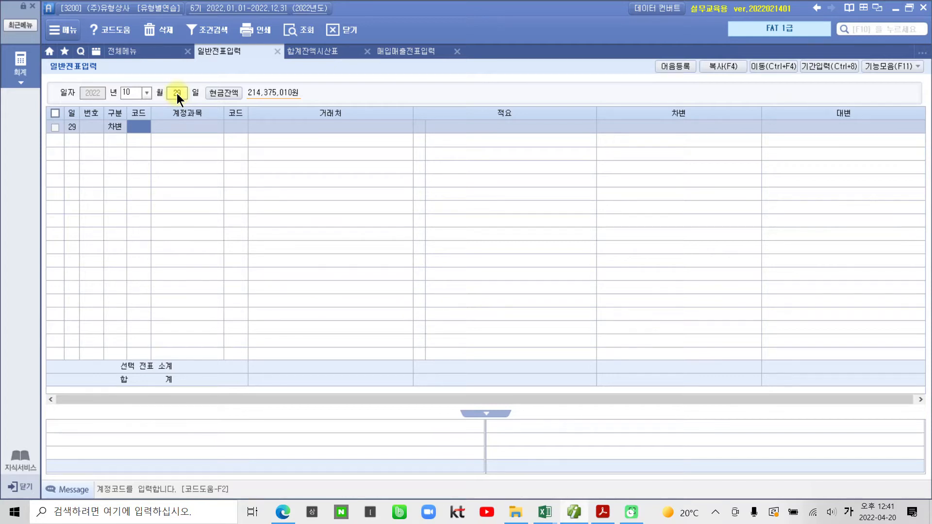
pyautogui.write('103')
pyautogui.press('Return')
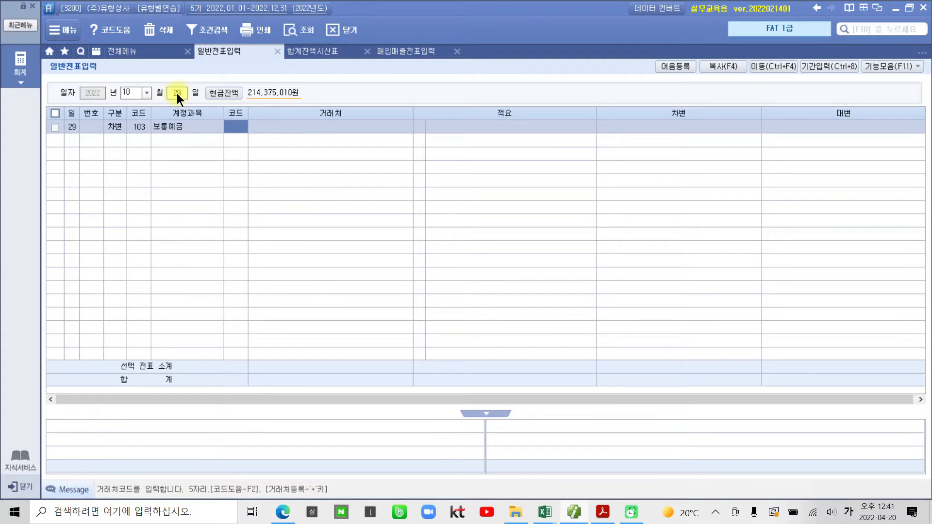
pyautogui.write('성ㅇ')
pyautogui.write('울')
pyautogui.press('Return')
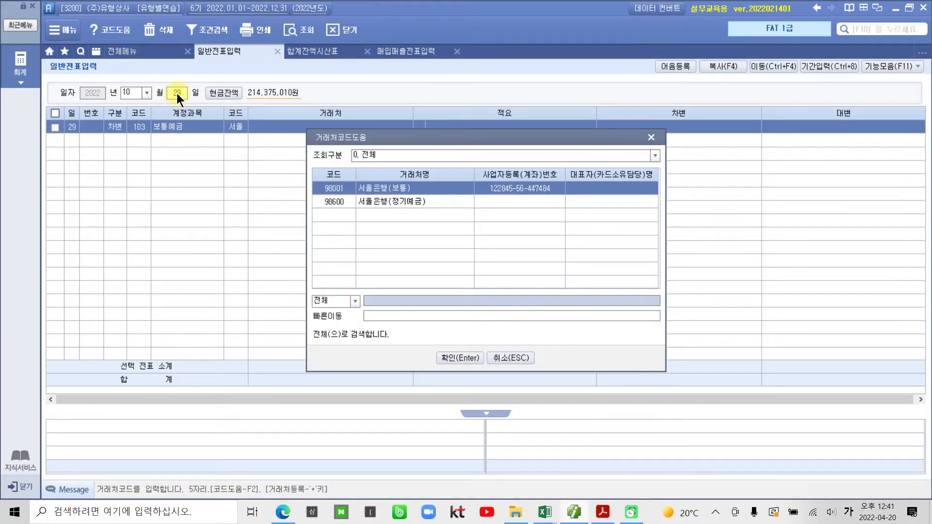
pyautogui.press('Return')
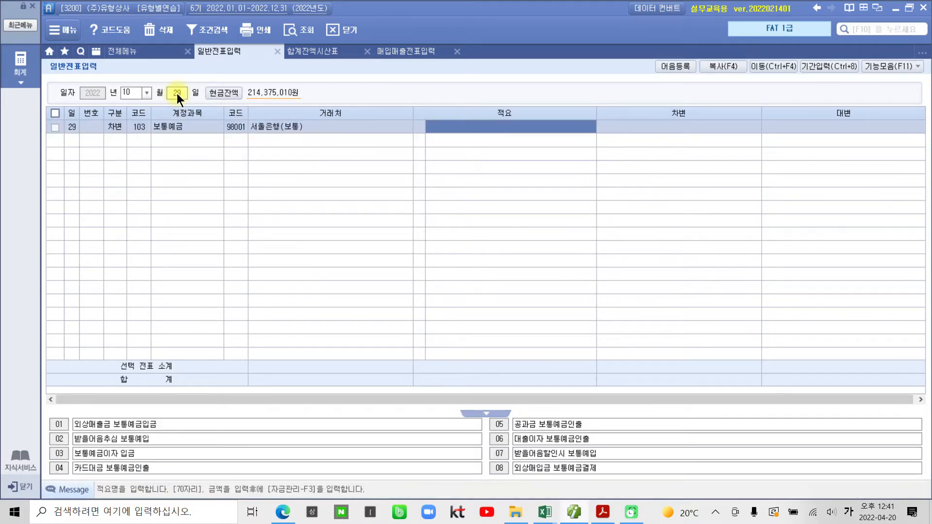
pyautogui.press('Return')
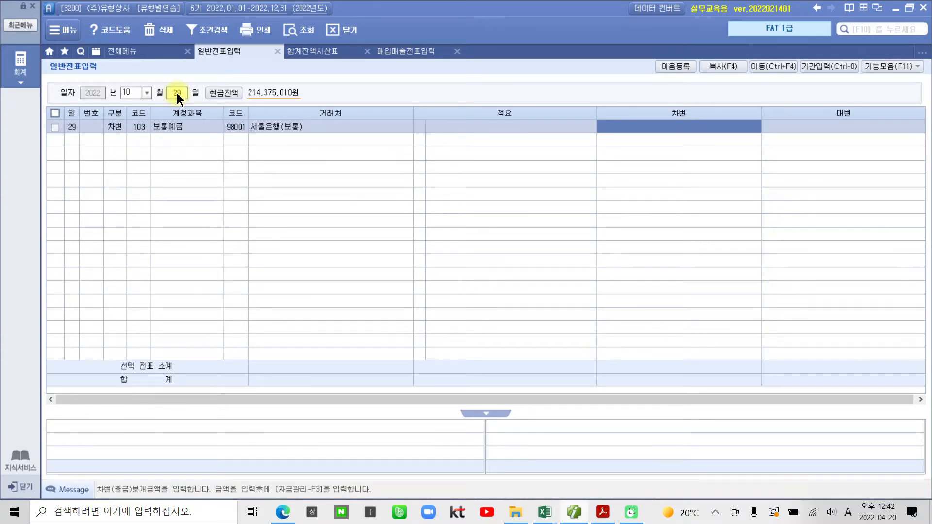
pyautogui.write('10')
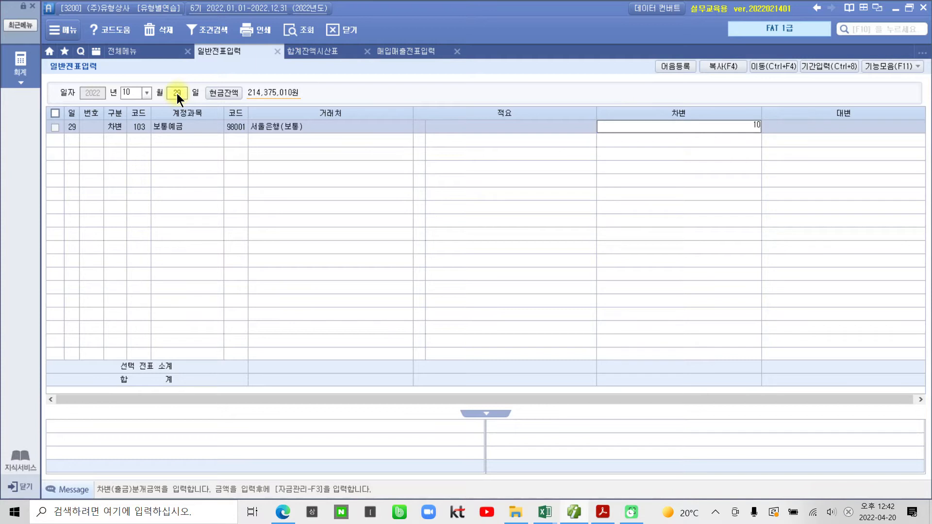
pyautogui.write(',253,800')
pyautogui.press('Return')
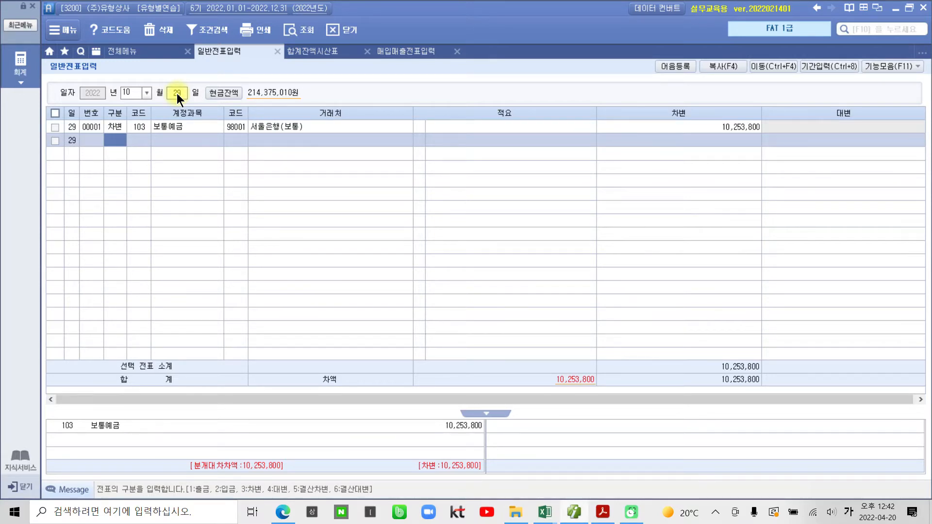
# Step: Add a debit line for 선납세금 with amount 46,200, leaving the partner and description empty
pyautogui.write('3')
pyautogui.press('Return')
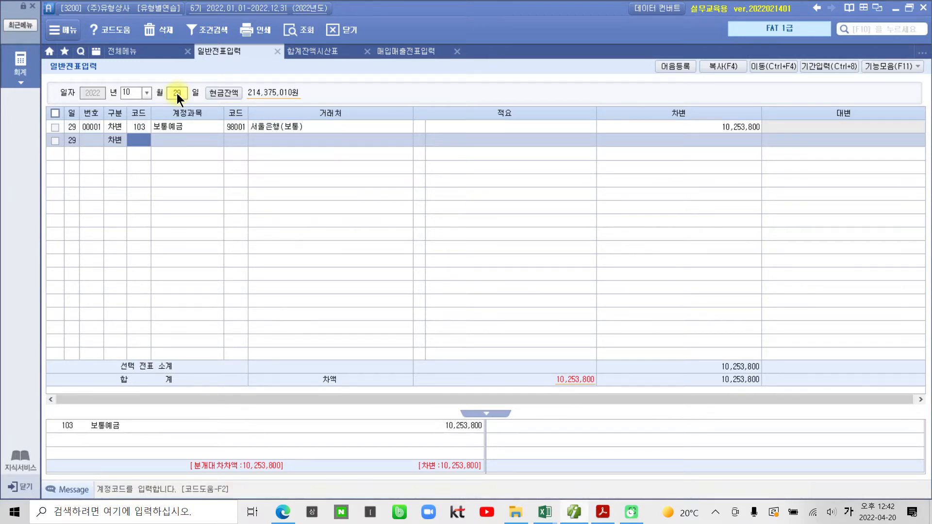
pyautogui.write('선납')
pyautogui.press('Return')
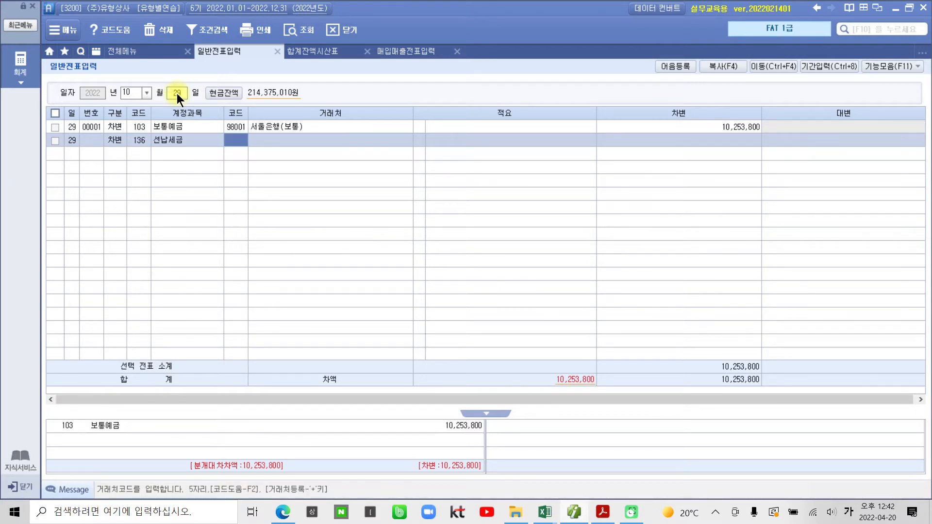
pyautogui.press('Return')
pyautogui.press('Return')
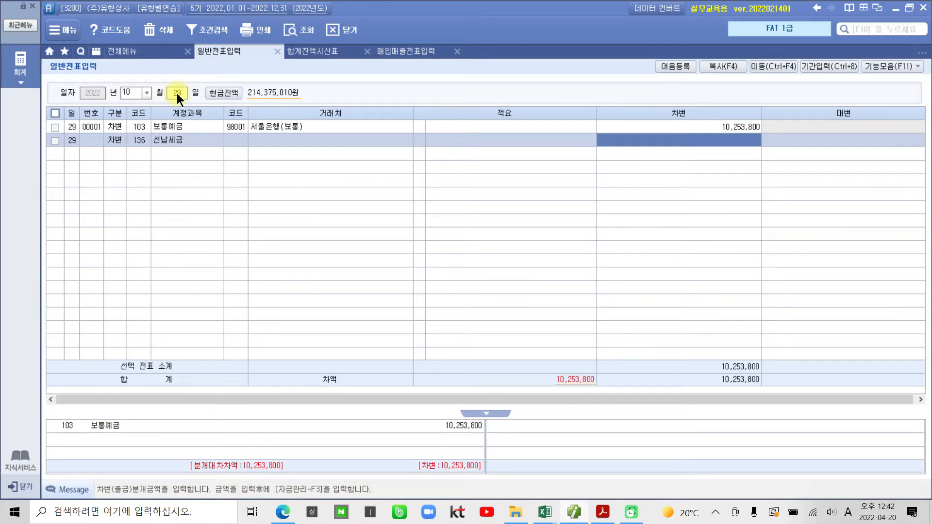
pyautogui.write('46200')
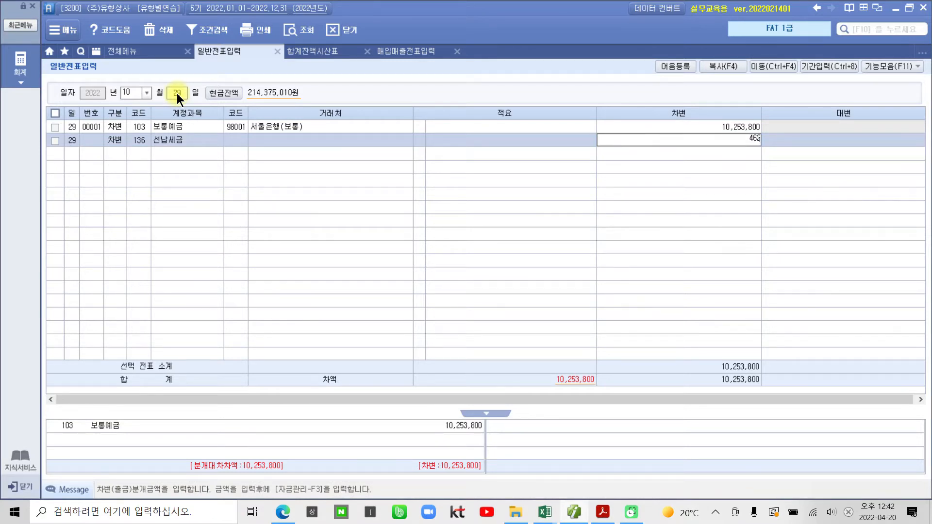
pyautogui.press('Return')
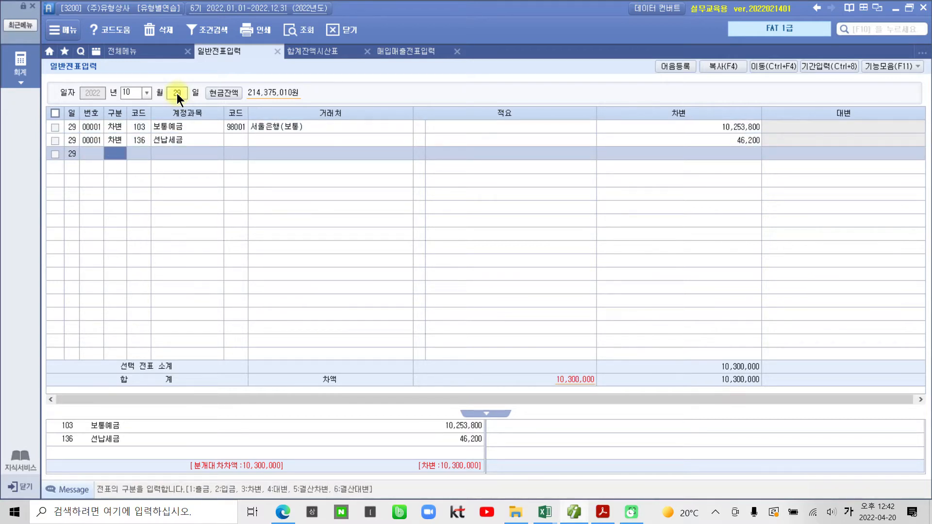
# Step: Add a credit line for 정기예금 with partner 서울은행(정기예금) and amount 10,000,000
pyautogui.write('4')
pyautogui.press('Return')
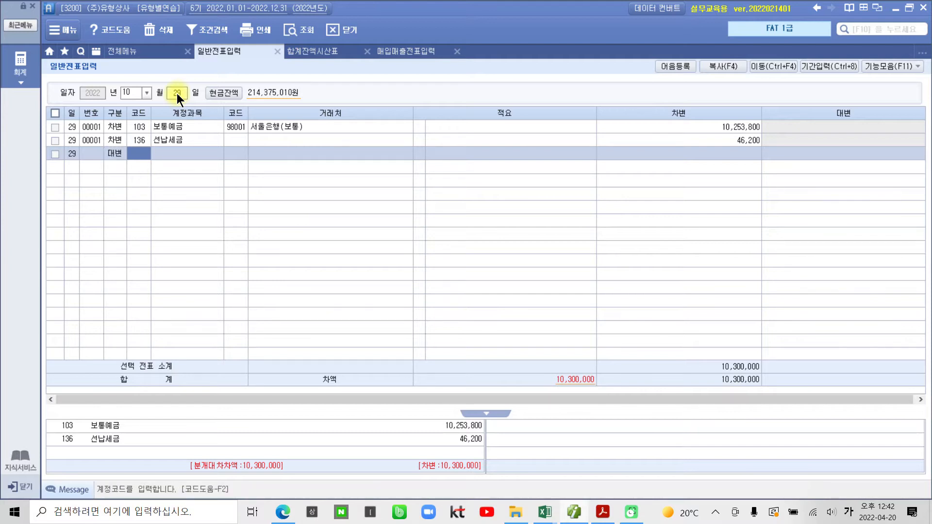
pyautogui.write('정기')
pyautogui.press('Return')
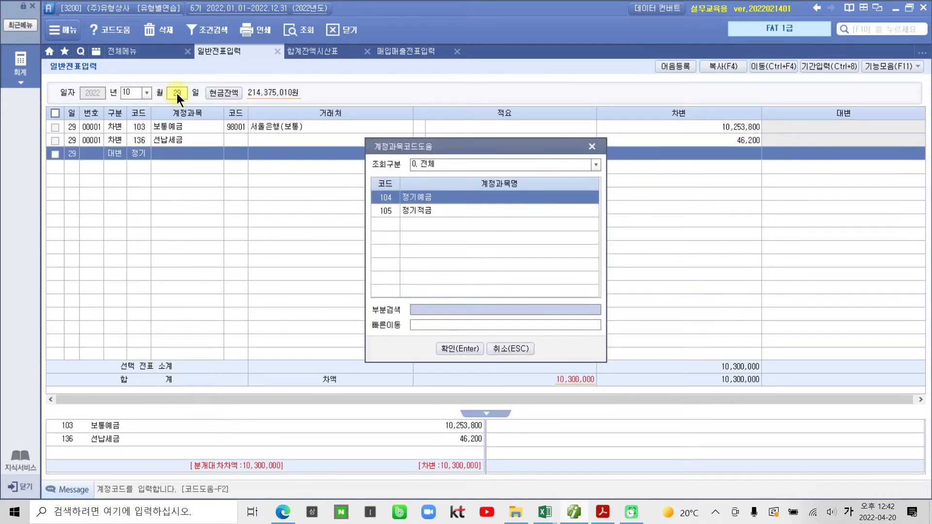
pyautogui.press('Return')
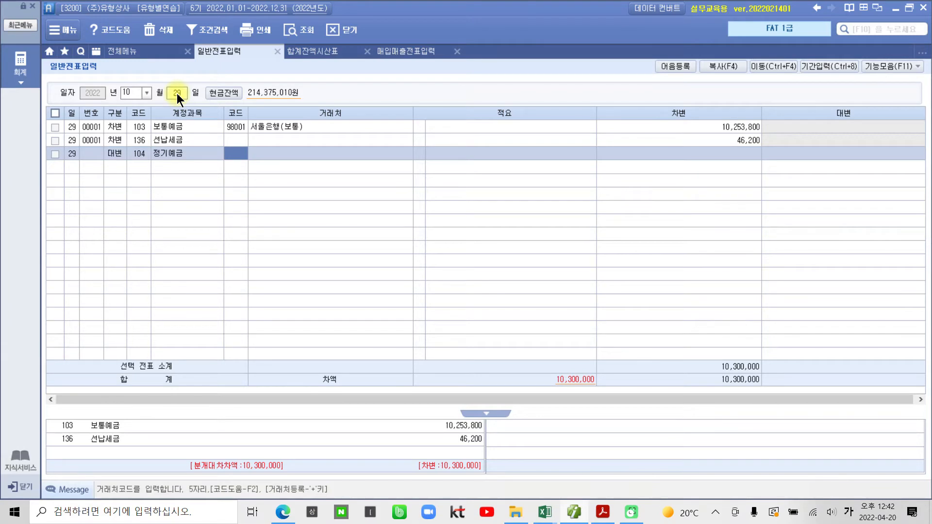
pyautogui.write('서울')
pyautogui.press('Return')
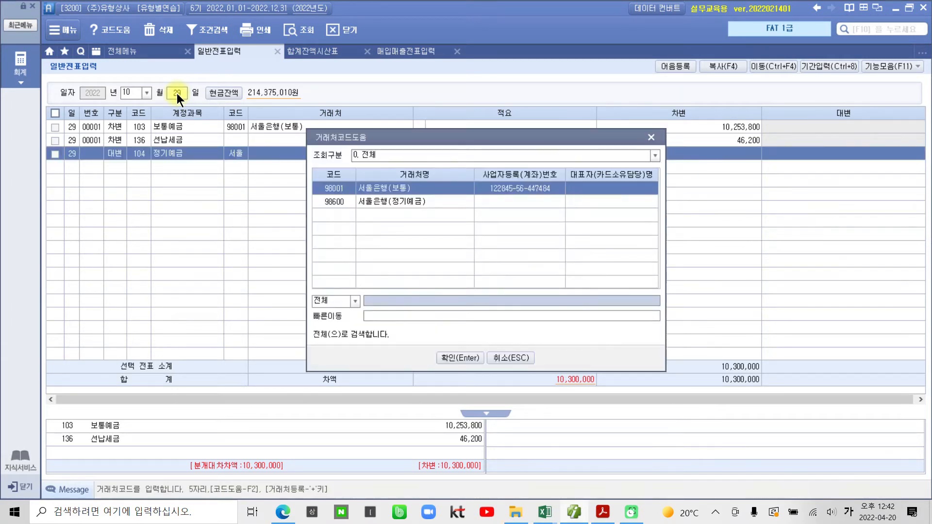
pyautogui.press('Down')
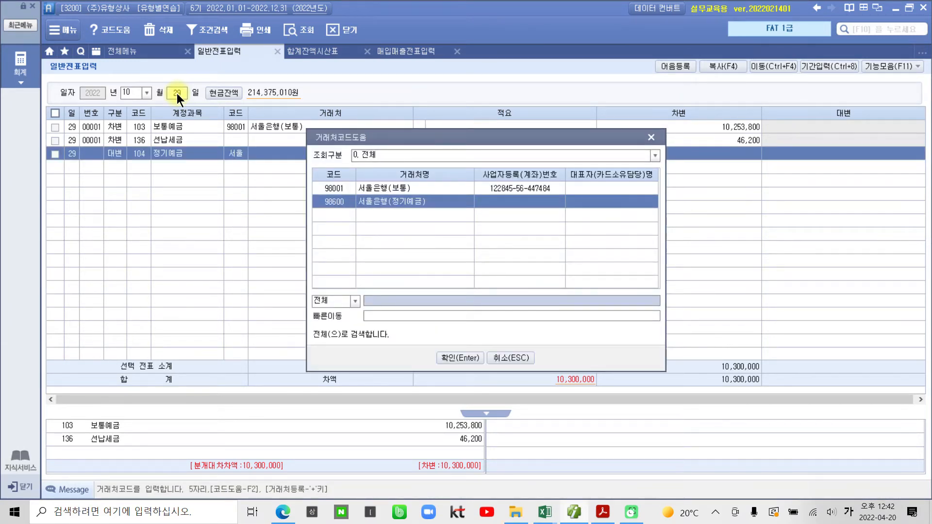
pyautogui.press('Return')
pyautogui.press('Return')
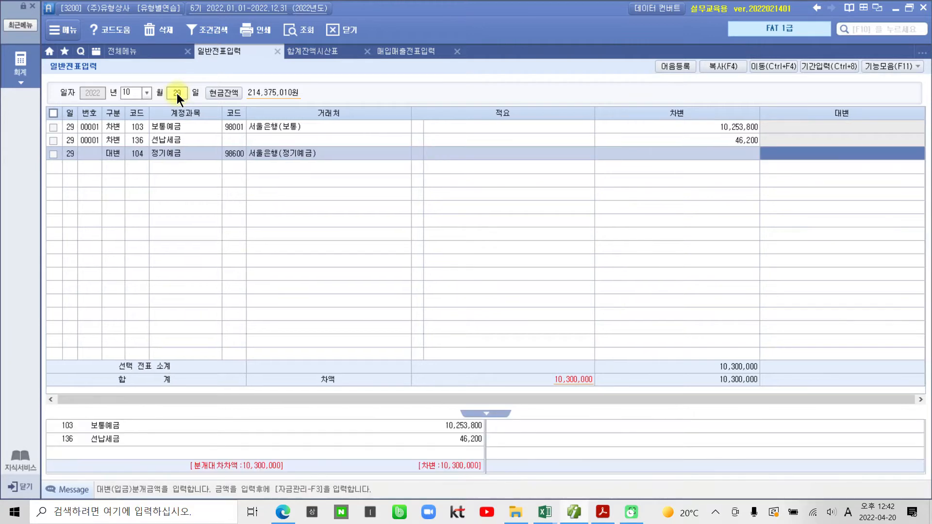
pyautogui.write('10000000')
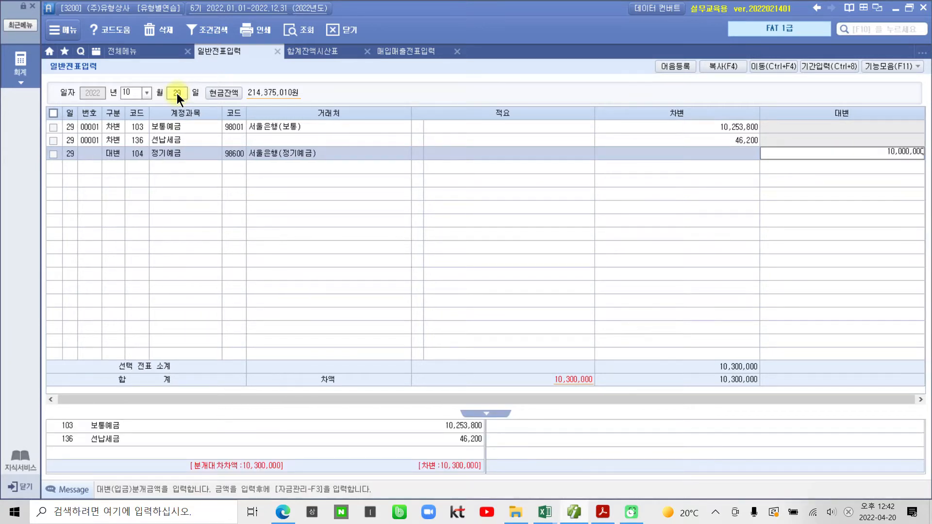
pyautogui.press('Return')
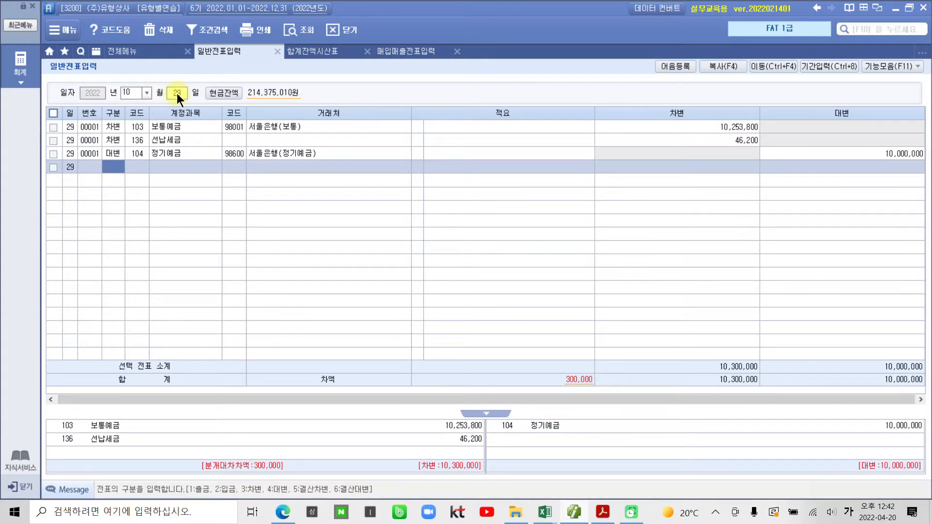
# Step: Add a credit line for 이자수익 with amount 300,000 and no partner to complete the October 29 voucher
pyautogui.write('4이자')
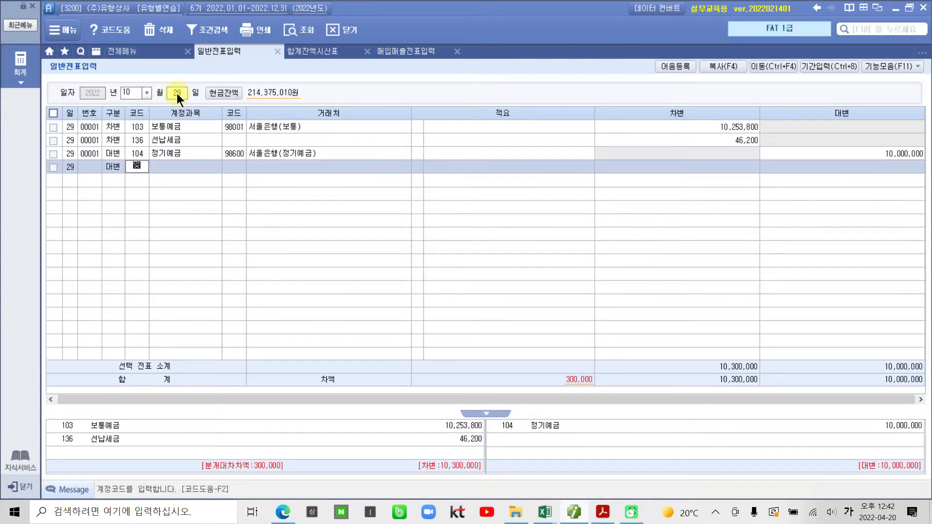
pyautogui.press('Return')
pyautogui.press('Down')
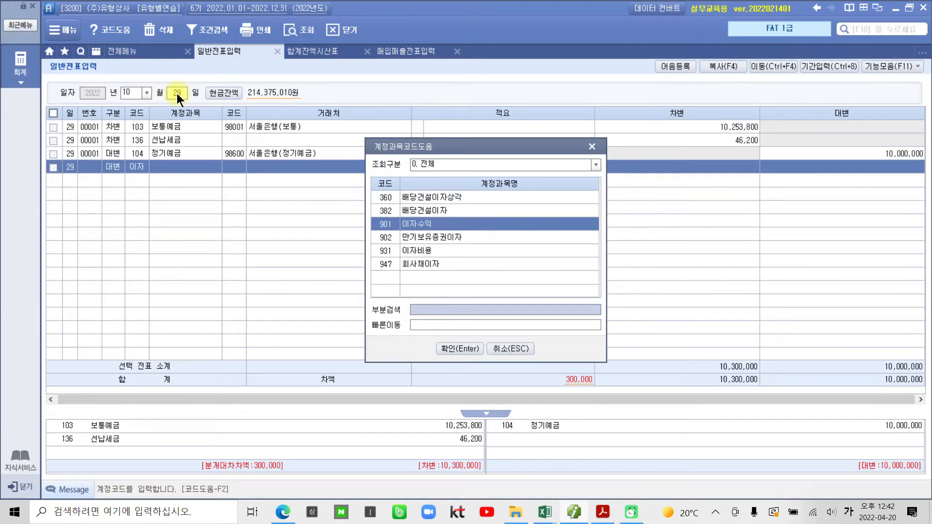
pyautogui.press('Return')
pyautogui.press('Return')
pyautogui.press('Return')
pyautogui.press('Hangul')
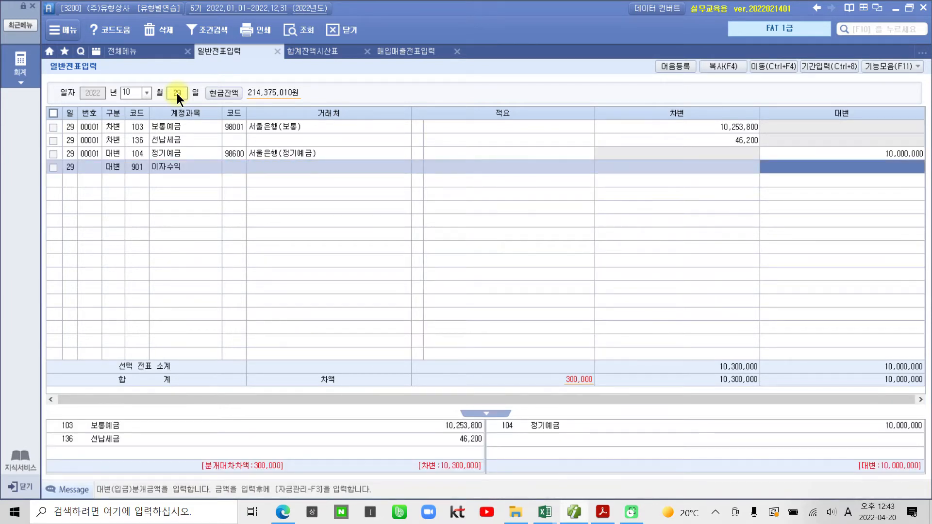
pyautogui.write('300')
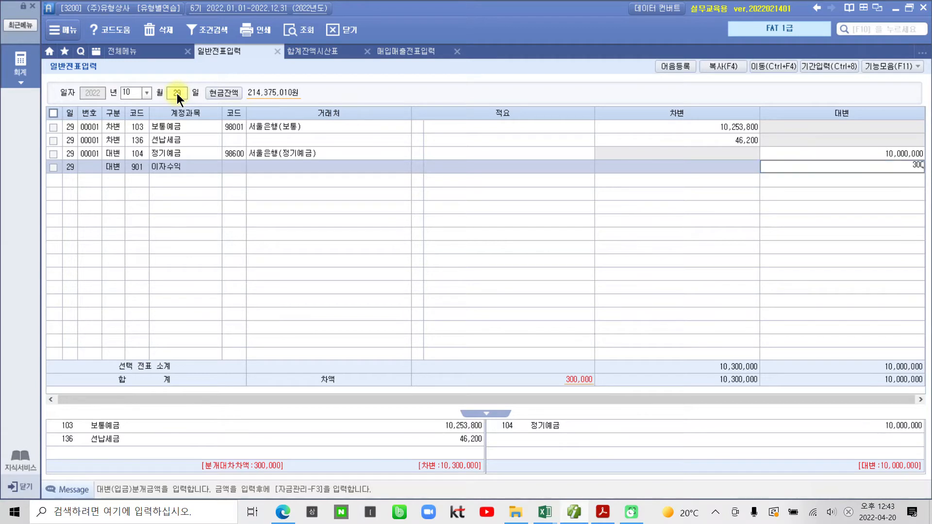
pyautogui.write(',000')
pyautogui.press('Return')
pyautogui.click(162, 156)
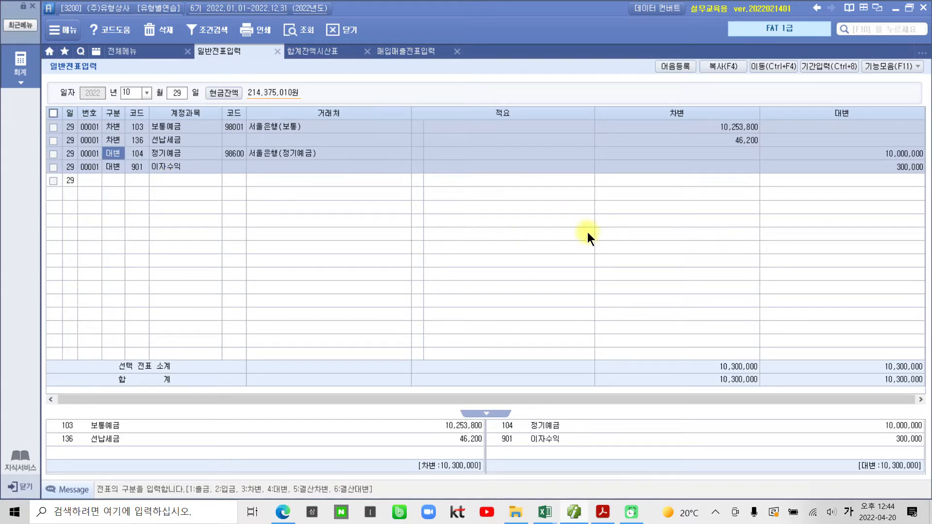
# Step: Switch to the exercise PDF in Acrobat Reader and read item 30, the October 30 car insurance transaction
pyautogui.click(601, 514)
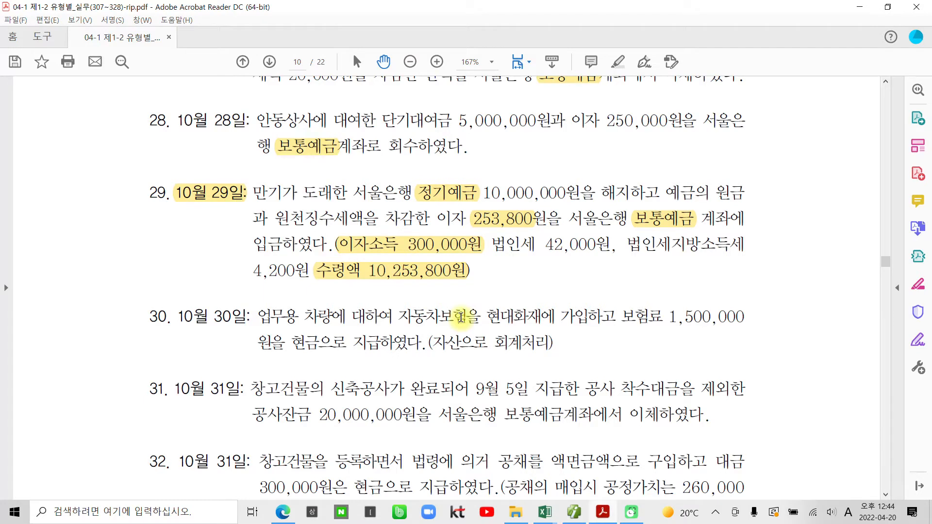
pyautogui.scroll(-3, 460, 318)
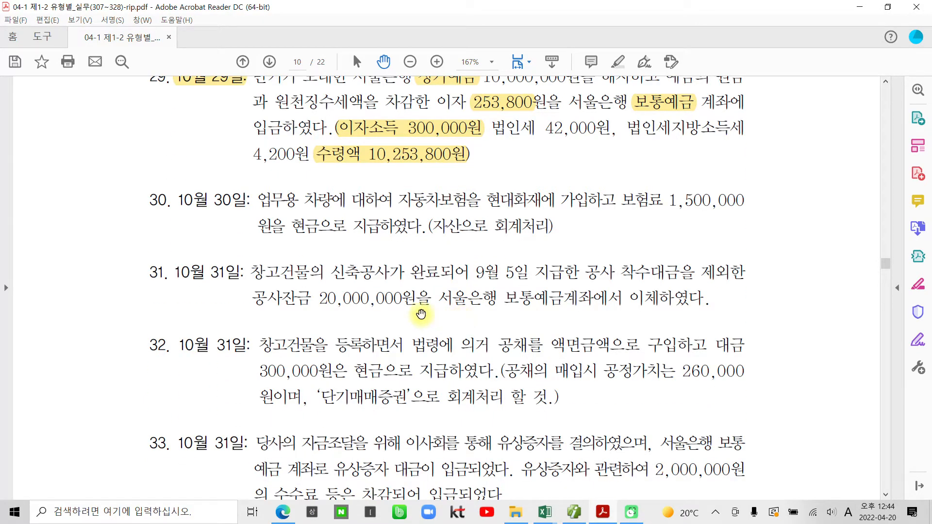
pyautogui.scroll(-1, 410, 313)
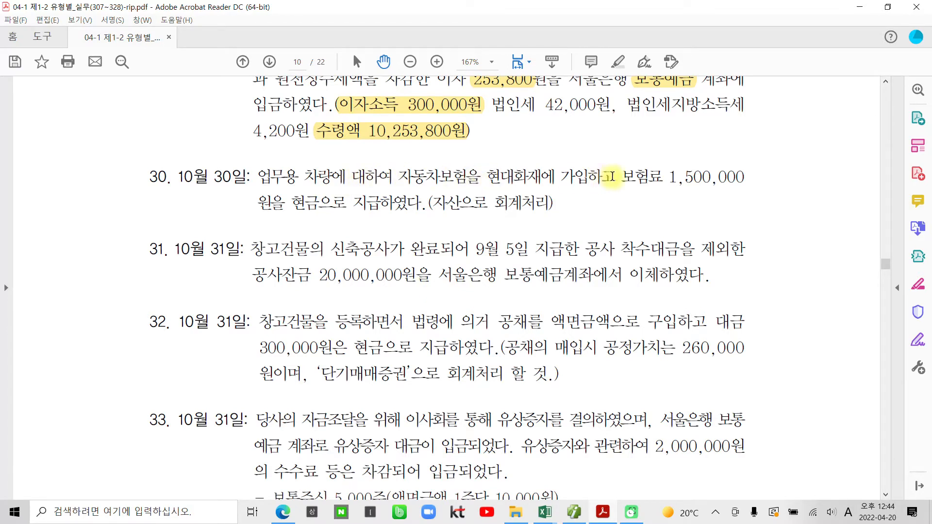
# Step: Highlight "보험료 1,500,000원을 현금으로 지급하였다" in item 30 and underline "자산으로 회계처리"
pyautogui.moveTo(621, 176); pyautogui.dragTo(362, 207)
pyautogui.rightClick(362, 207)
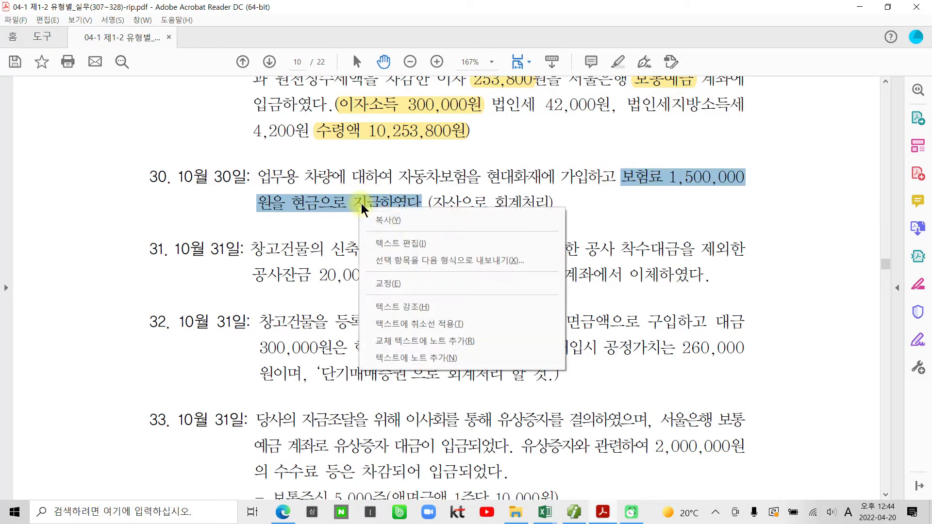
pyautogui.click(392, 283)
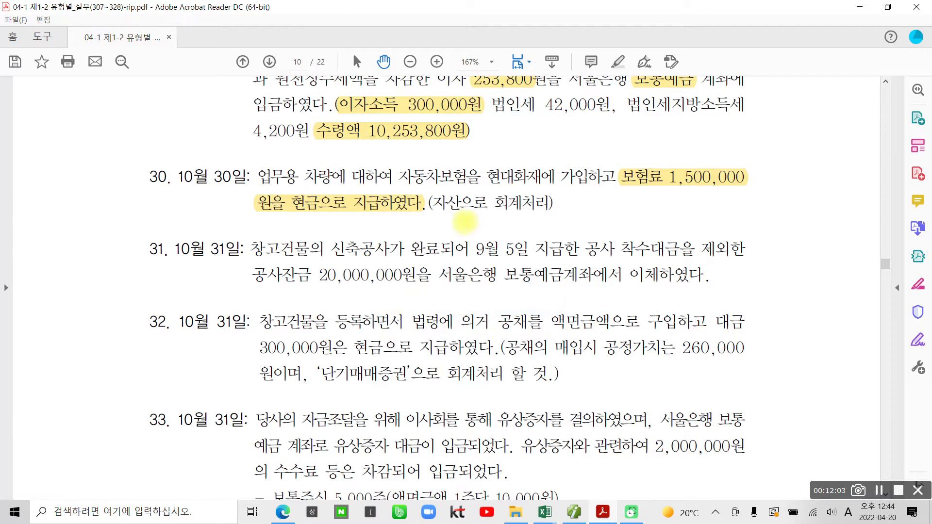
pyautogui.moveTo(434, 216); pyautogui.dragTo(539, 217)
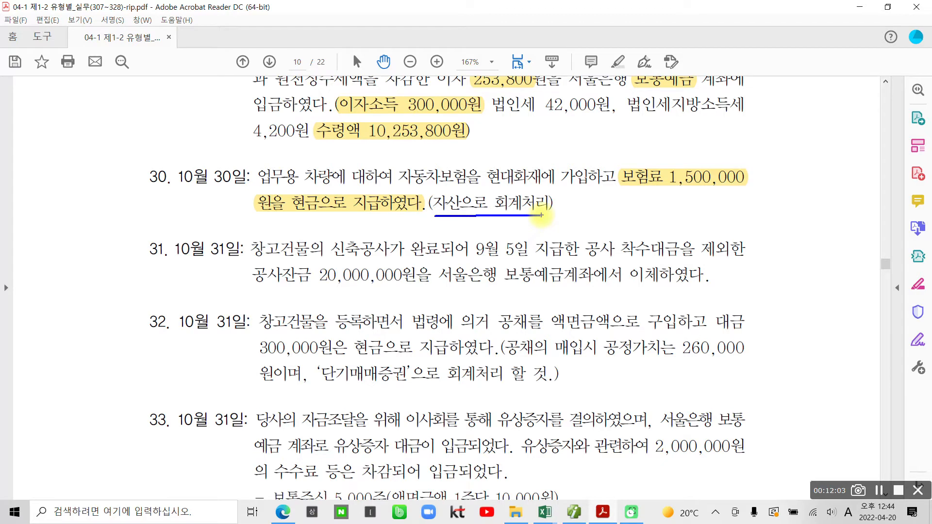
pyautogui.moveTo(609, 189)
pyautogui.mouseDown()
pyautogui.moveTo(587, 212)
pyautogui.moveTo(622, 208)
pyautogui.mouseUp()
pyautogui.moveTo(625, 184)
pyautogui.mouseDown()
pyautogui.moveTo(632, 223)
pyautogui.moveTo(656, 203)
pyautogui.mouseUp()
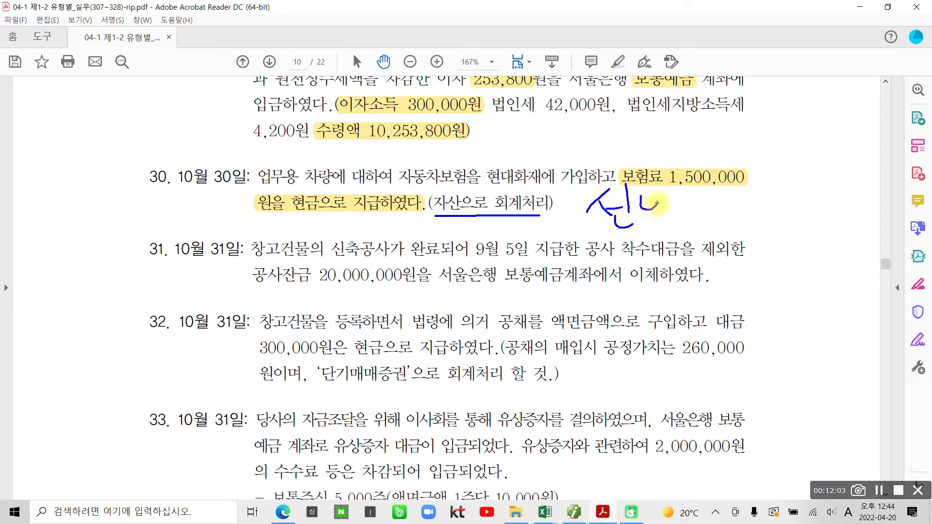
pyautogui.hotkey('ctrl', 'z')
pyautogui.hotkey('ctrl', 'z')
pyautogui.hotkey('ctrl', 'z')
pyautogui.hotkey('ctrl', 'z')
pyautogui.hotkey('ctrl', 'z')
pyautogui.hotkey('ctrl', 'z')
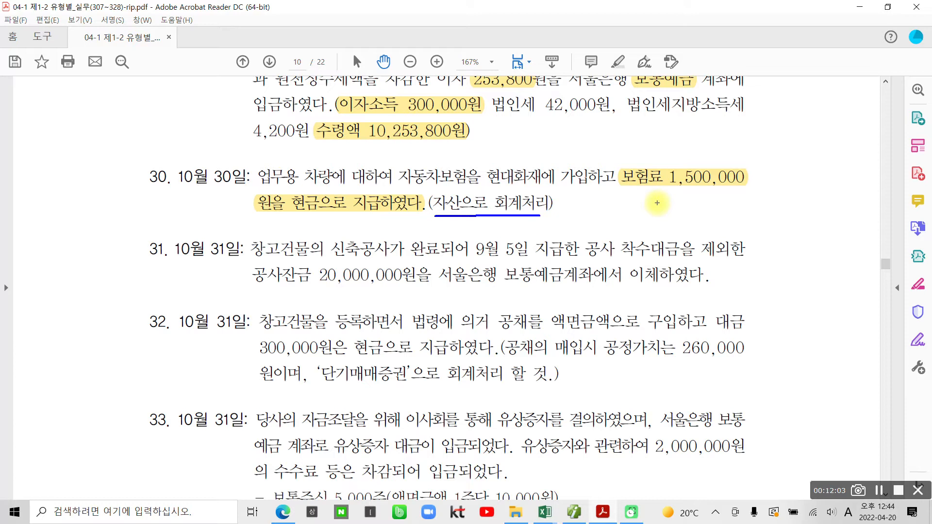
# Step: Handwrite a parenthesised note beside the text of item 30
pyautogui.moveTo(631, 190)
pyautogui.mouseDown()
pyautogui.moveTo(610, 219)
pyautogui.moveTo(634, 216)
pyautogui.mouseUp()
pyautogui.moveTo(636, 208); pyautogui.dragTo(655, 221)
pyautogui.moveTo(640, 220)
pyautogui.mouseDown()
pyautogui.moveTo(643, 232)
pyautogui.moveTo(660, 230)
pyautogui.mouseUp()
pyautogui.moveTo(658, 188)
pyautogui.mouseDown()
pyautogui.moveTo(668, 204)
pyautogui.moveTo(695, 209)
pyautogui.moveTo(690, 229)
pyautogui.mouseUp()
pyautogui.moveTo(714, 196)
pyautogui.mouseDown()
pyautogui.moveTo(723, 228)
pyautogui.moveTo(744, 207)
pyautogui.moveTo(743, 237)
pyautogui.mouseUp()
pyautogui.moveTo(776, 190)
pyautogui.mouseDown()
pyautogui.moveTo(769, 197)
pyautogui.moveTo(776, 191)
pyautogui.mouseUp()
pyautogui.moveTo(773, 199)
pyautogui.mouseDown()
pyautogui.moveTo(774, 208)
pyautogui.moveTo(791, 207)
pyautogui.mouseUp()
pyautogui.moveTo(779, 218)
pyautogui.mouseDown()
pyautogui.moveTo(772, 226)
pyautogui.moveTo(778, 221)
pyautogui.mouseUp()
pyautogui.moveTo(602, 196); pyautogui.dragTo(604, 247)
pyautogui.moveTo(800, 190)
pyautogui.mouseDown()
pyautogui.moveTo(816, 210)
pyautogui.moveTo(798, 245)
pyautogui.mouseUp()
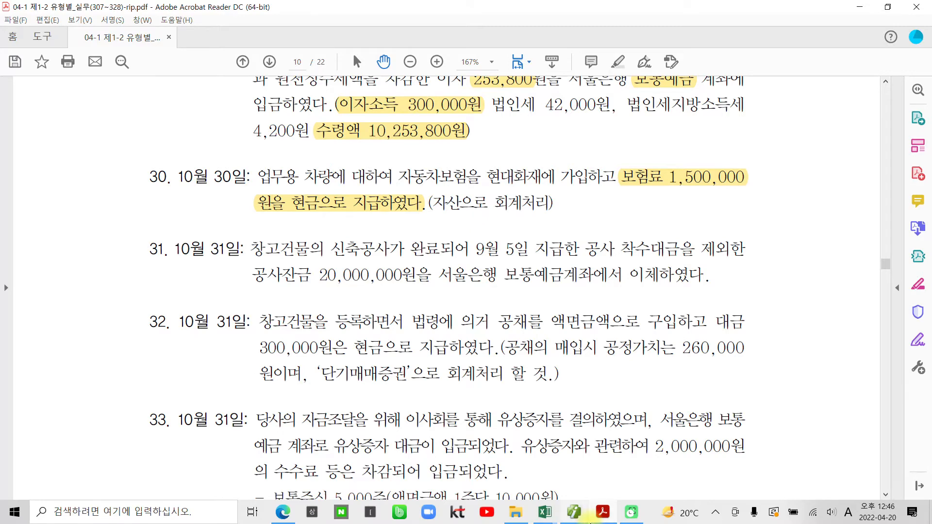
# Step: Switch to 더존 iPlus and open the general vouchers for October 30
pyautogui.click(574, 513)
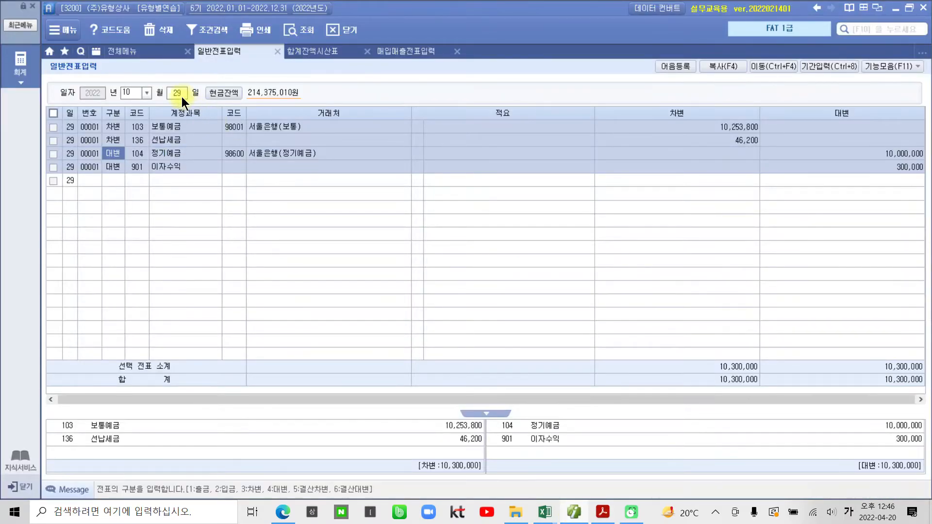
pyautogui.click(181, 97)
pyautogui.write('30')
pyautogui.press('Return')
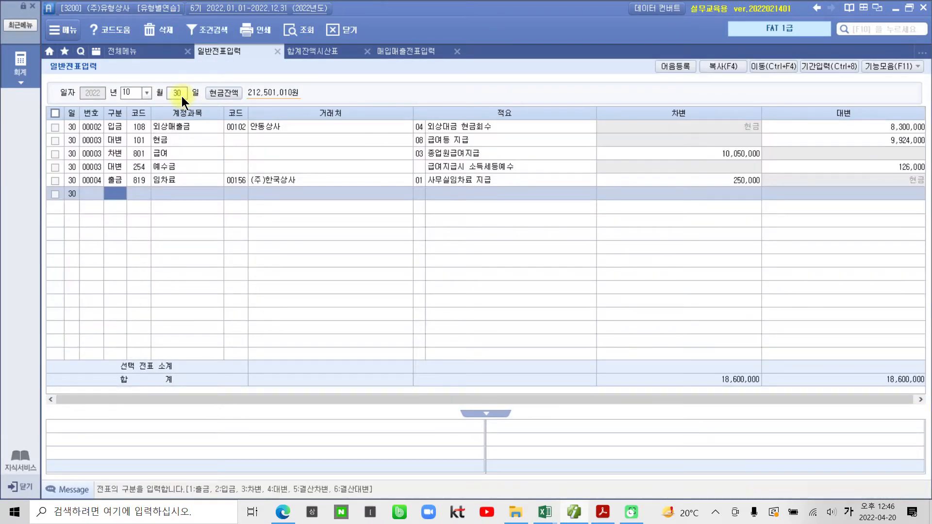
# Step: Add a 출금 line for 선급비용 with amount 1,500,000, leaving the partner and description empty
pyautogui.write('1')
pyautogui.press('Return')
pyautogui.write('선급')
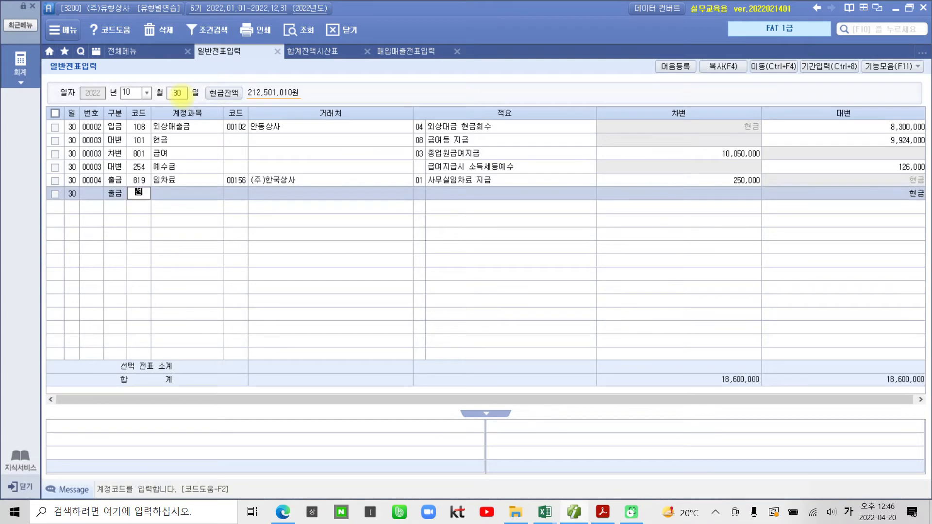
pyautogui.press('Return')
pyautogui.press('Down')
pyautogui.press('Return')
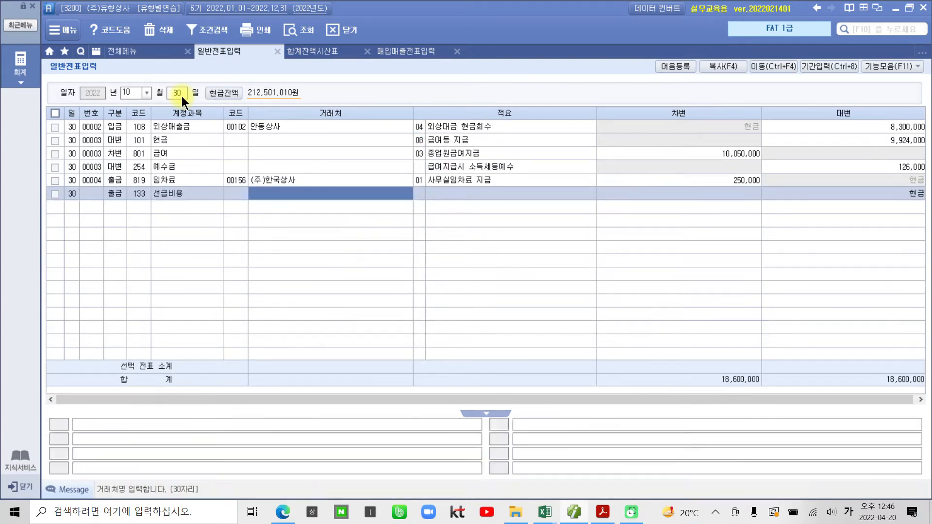
pyautogui.press('Return')
pyautogui.press('Return')
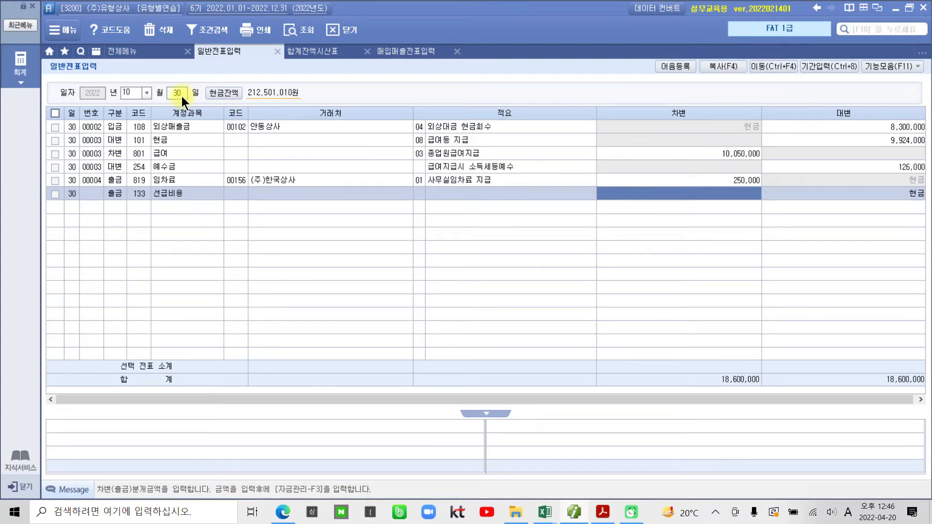
pyautogui.write('1500000')
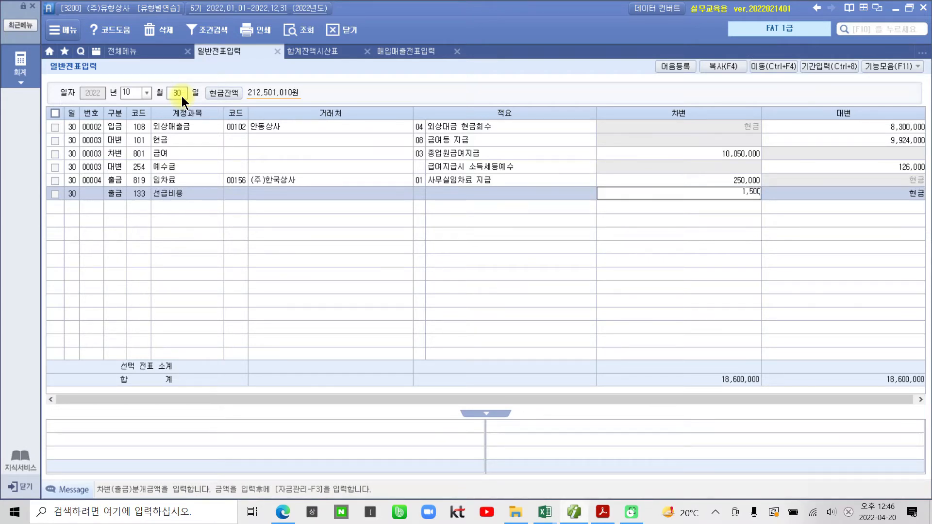
pyautogui.press('Return')
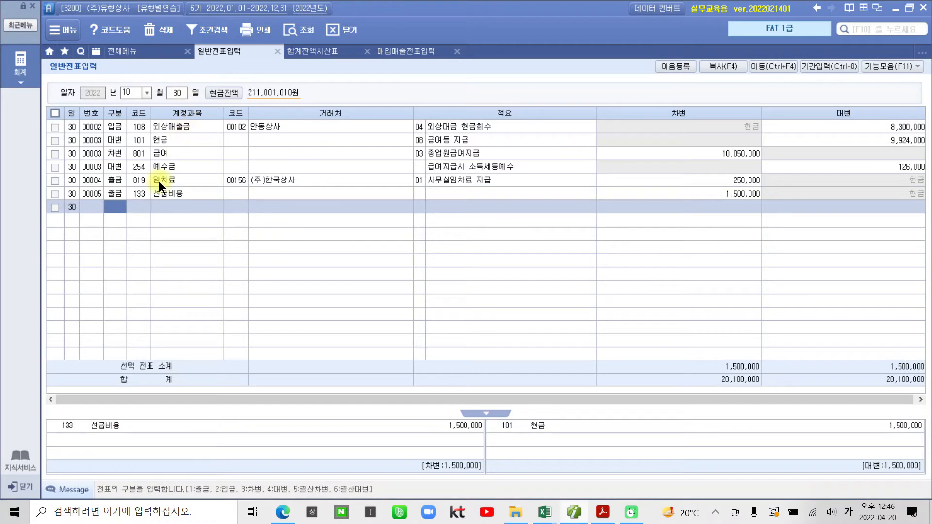
pyautogui.press('Up')
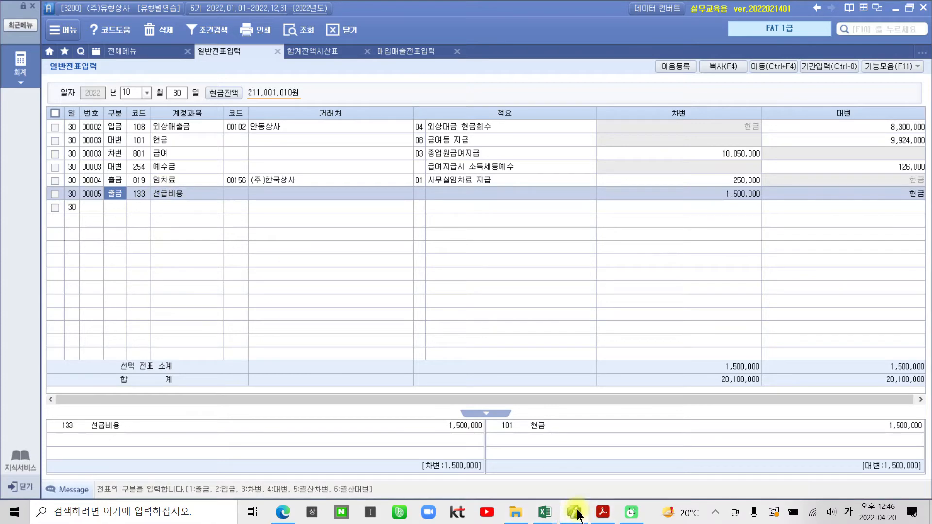
# Step: Switch to the exercise PDF in Acrobat Reader and read item 31, the October 31 warehouse construction transaction
pyautogui.click(603, 512)
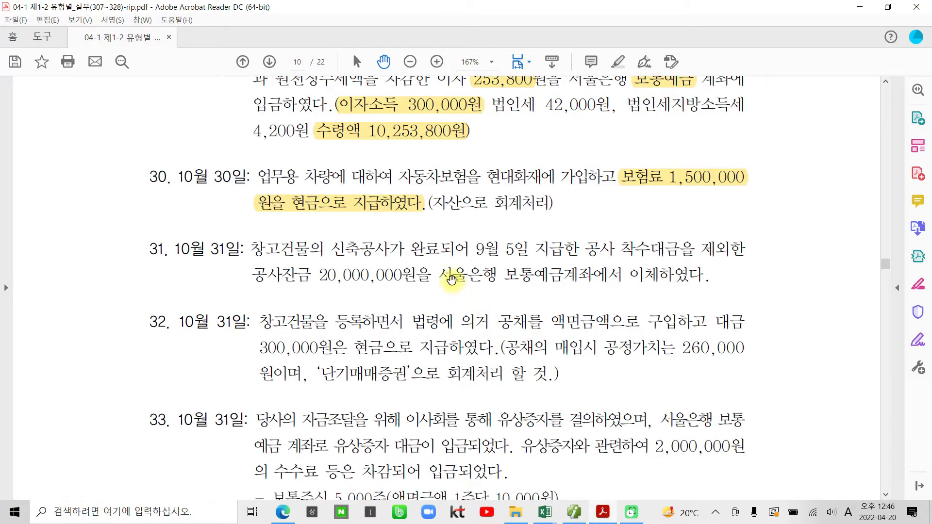
pyautogui.scroll(-1, 452, 280)
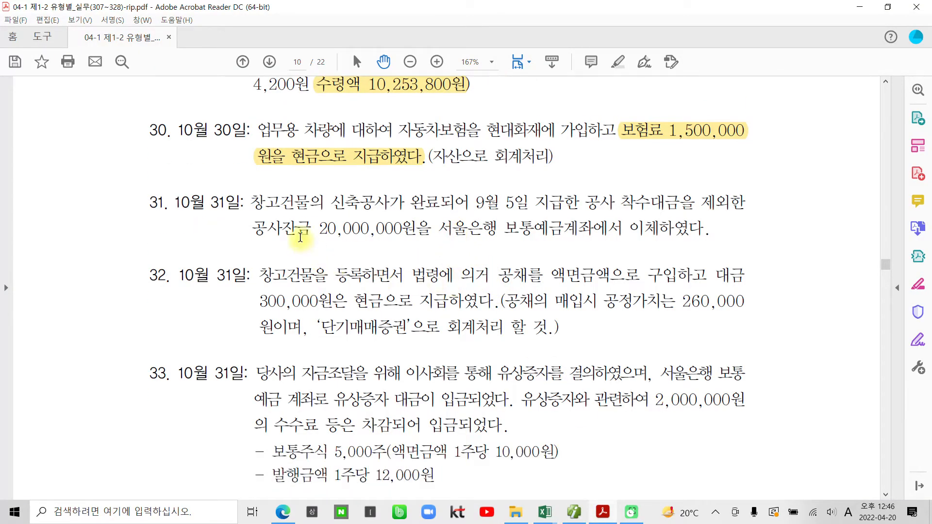
pyautogui.moveTo(147, 203); pyautogui.dragTo(169, 204)
pyautogui.click(359, 236)
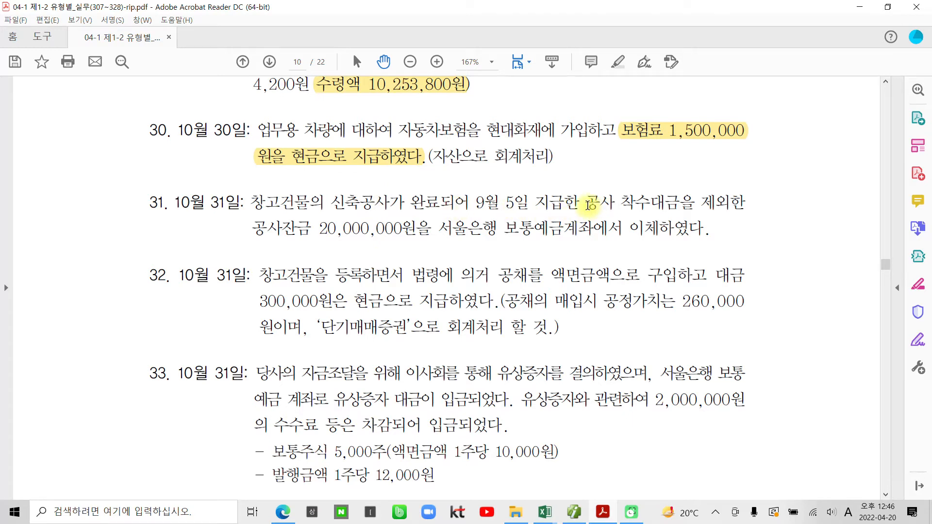
pyautogui.moveTo(590, 204); pyautogui.dragTo(675, 203)
pyautogui.click(359, 232)
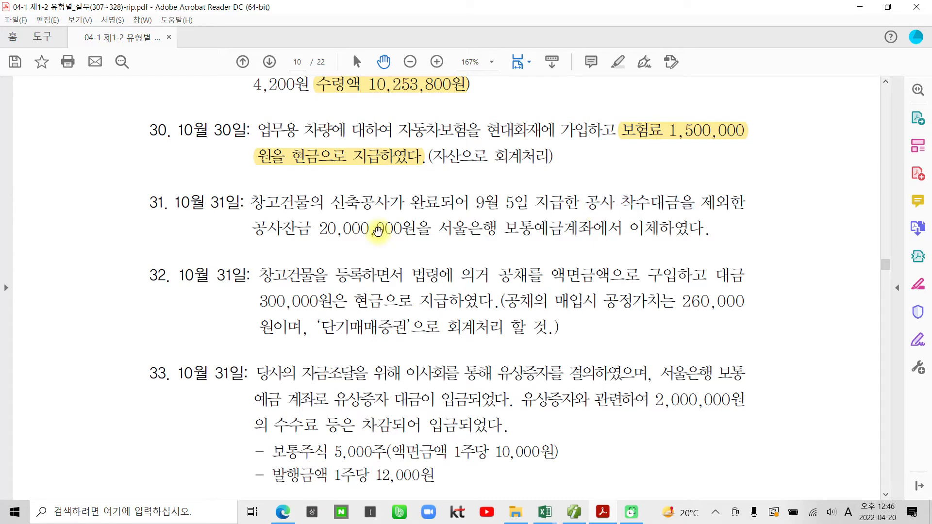
# Step: Highlight "20,000,000원을" and "9월 5일 지급한 공사 착수대금을" in item 31
pyautogui.moveTo(313, 228); pyautogui.dragTo(432, 229)
pyautogui.rightClick(418, 231)
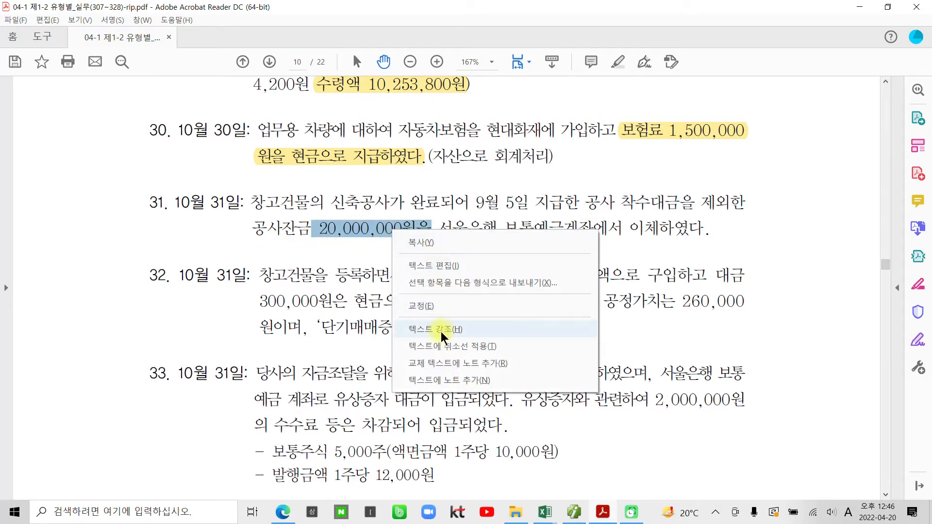
pyautogui.click(461, 327)
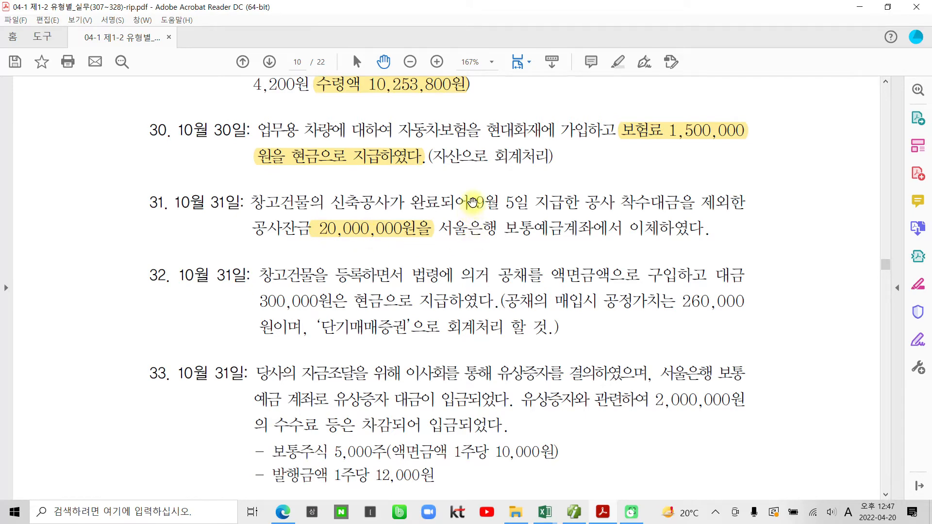
pyautogui.moveTo(475, 202); pyautogui.dragTo(630, 203)
pyautogui.rightClick(630, 203)
pyautogui.click(686, 299)
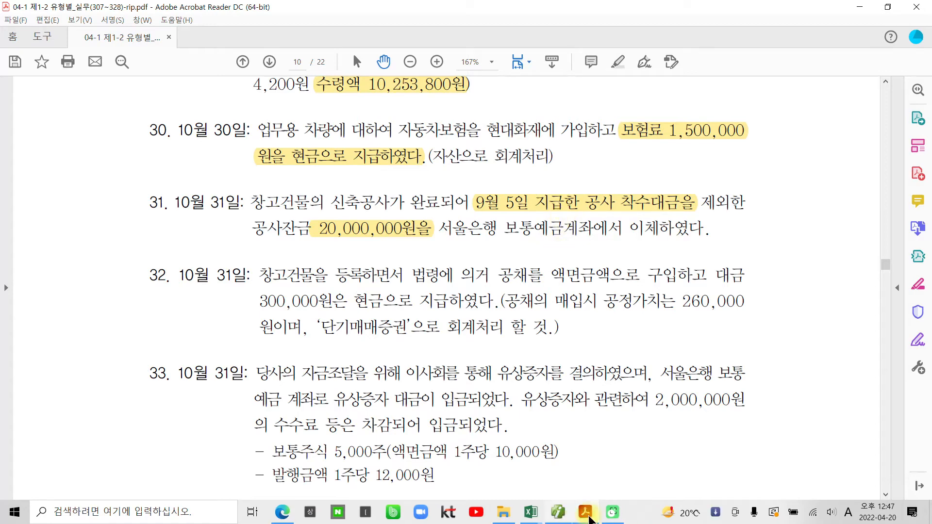
# Step: Switch to 더존 iPlus and look up the September 5 voucher for the warehouse construction down payment
pyautogui.click(601, 516)
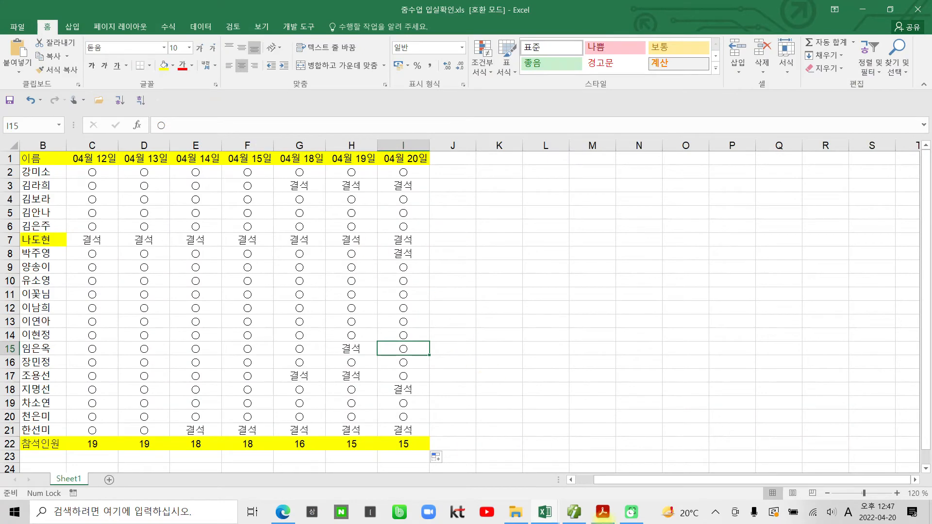
pyautogui.click(578, 514)
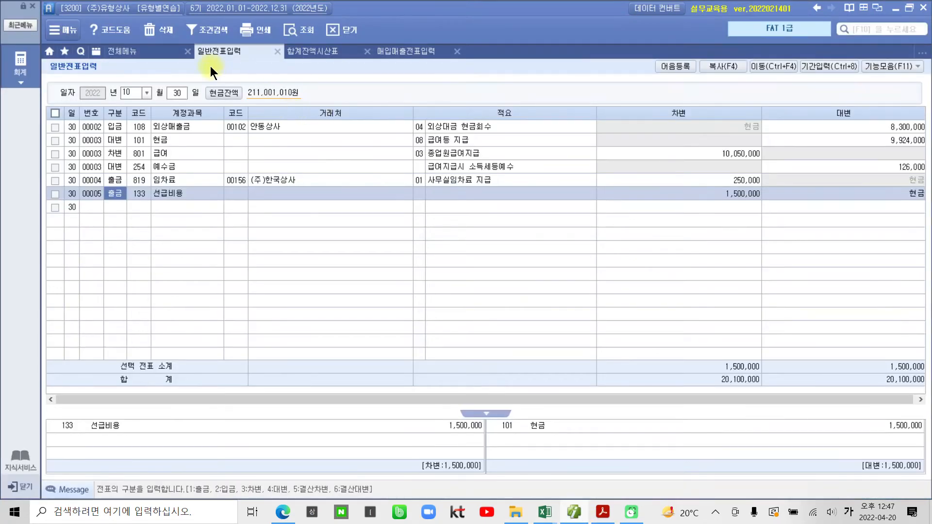
pyautogui.write('09')
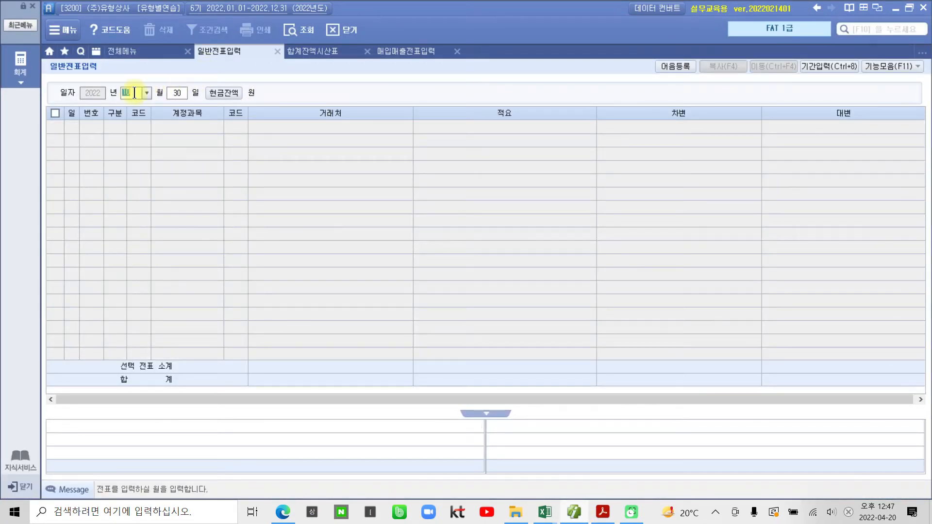
pyautogui.press('Return')
pyautogui.write('5')
pyautogui.press('Return')
pyautogui.click(160, 133)
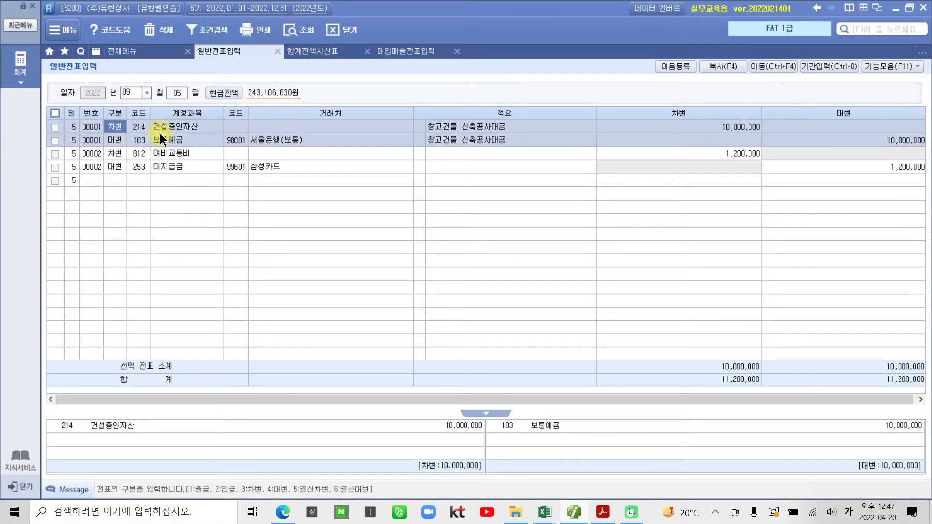
# Step: Box both lines of voucher 00001, underline 건설중인자산 and handwrite "임시계정" with a line leading from it
pyautogui.moveTo(77, 119)
pyautogui.mouseDown()
pyautogui.moveTo(99, 141)
pyautogui.moveTo(928, 151)
pyautogui.mouseUp()
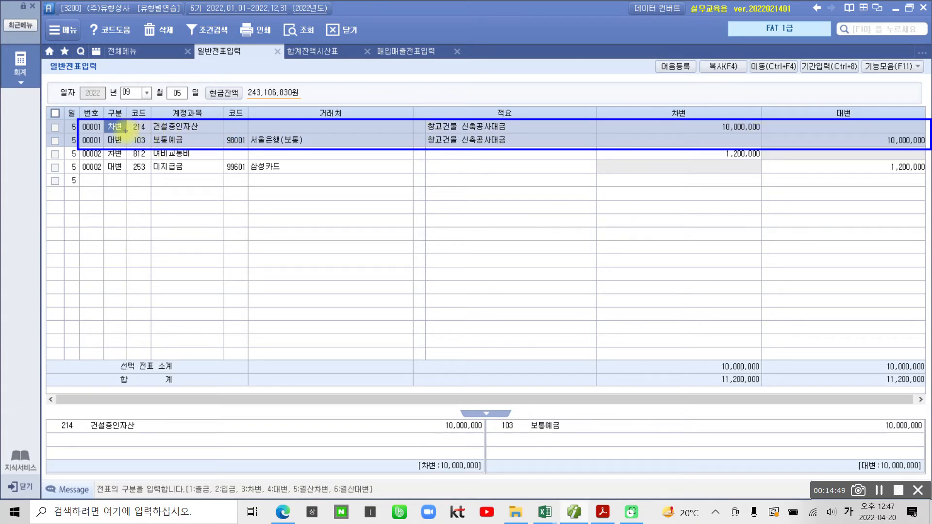
pyautogui.moveTo(125, 131); pyautogui.dragTo(229, 129)
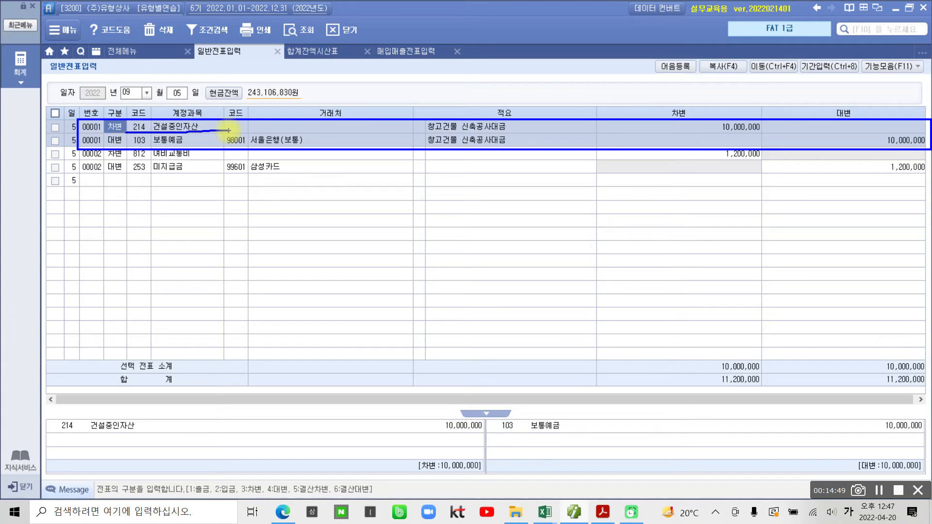
pyautogui.moveTo(194, 136); pyautogui.dragTo(268, 288)
pyautogui.moveTo(311, 264); pyautogui.dragTo(317, 275)
pyautogui.moveTo(318, 241)
pyautogui.mouseDown()
pyautogui.moveTo(344, 288)
pyautogui.moveTo(339, 310)
pyautogui.mouseUp()
pyautogui.moveTo(329, 303)
pyautogui.mouseDown()
pyautogui.moveTo(327, 322)
pyautogui.moveTo(347, 325)
pyautogui.mouseUp()
pyautogui.moveTo(381, 280); pyautogui.dragTo(361, 316)
pyautogui.moveTo(373, 299); pyautogui.dragTo(387, 311)
pyautogui.moveTo(399, 269); pyautogui.dragTo(404, 334)
pyautogui.moveTo(424, 292)
pyautogui.mouseDown()
pyautogui.moveTo(436, 290)
pyautogui.moveTo(430, 322)
pyautogui.mouseUp()
pyautogui.moveTo(440, 297)
pyautogui.mouseDown()
pyautogui.moveTo(461, 289)
pyautogui.moveTo(463, 305)
pyautogui.mouseUp()
pyautogui.moveTo(466, 286)
pyautogui.mouseDown()
pyautogui.moveTo(466, 320)
pyautogui.moveTo(485, 336)
pyautogui.mouseUp()
pyautogui.moveTo(505, 291)
pyautogui.mouseDown()
pyautogui.moveTo(512, 313)
pyautogui.moveTo(537, 312)
pyautogui.moveTo(569, 281)
pyautogui.mouseUp()
pyautogui.moveTo(573, 270)
pyautogui.mouseDown()
pyautogui.moveTo(573, 313)
pyautogui.moveTo(557, 331)
pyautogui.mouseUp()
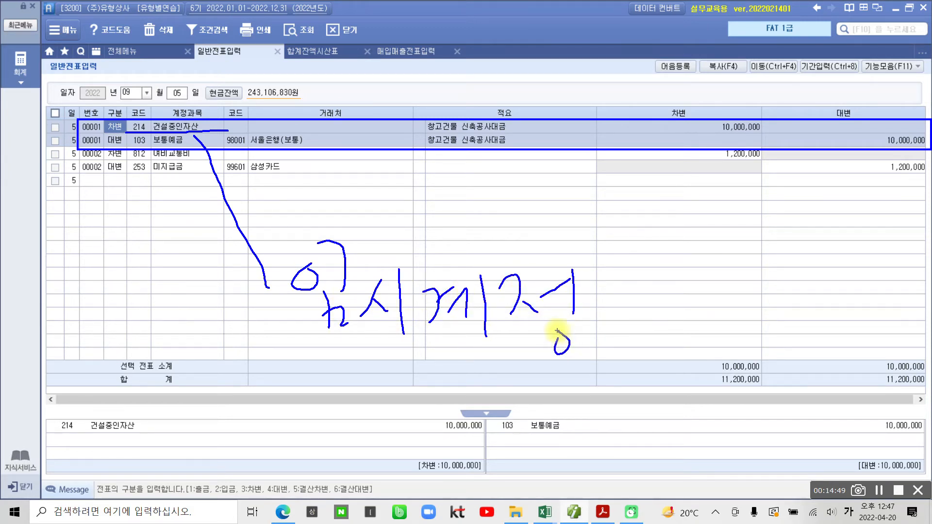
# Step: Circle the description, debit amount, account and 차변 entry of the 건설중인자산 line, and handwrite "대)" above the note
pyautogui.moveTo(442, 88)
pyautogui.mouseDown()
pyautogui.moveTo(416, 122)
pyautogui.moveTo(514, 146)
pyautogui.mouseUp()
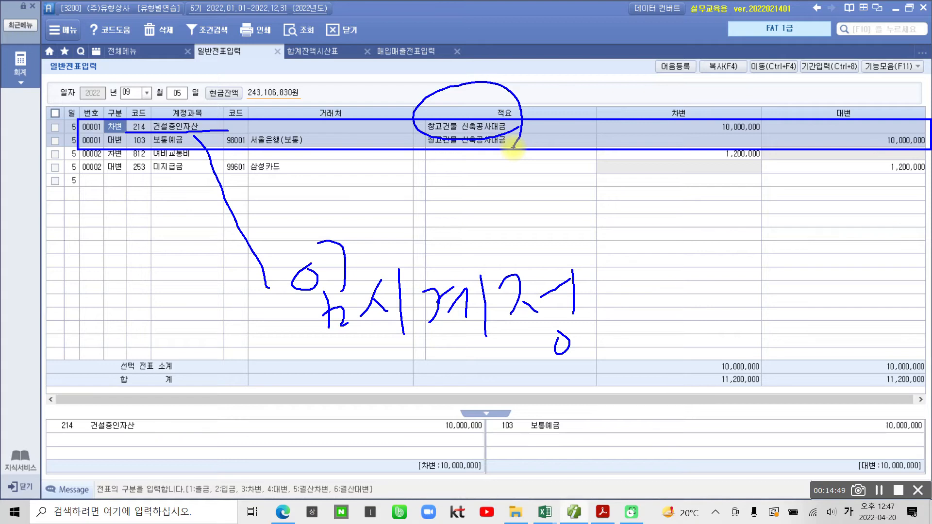
pyautogui.moveTo(764, 133)
pyautogui.mouseDown()
pyautogui.moveTo(701, 108)
pyautogui.moveTo(774, 143)
pyautogui.mouseUp()
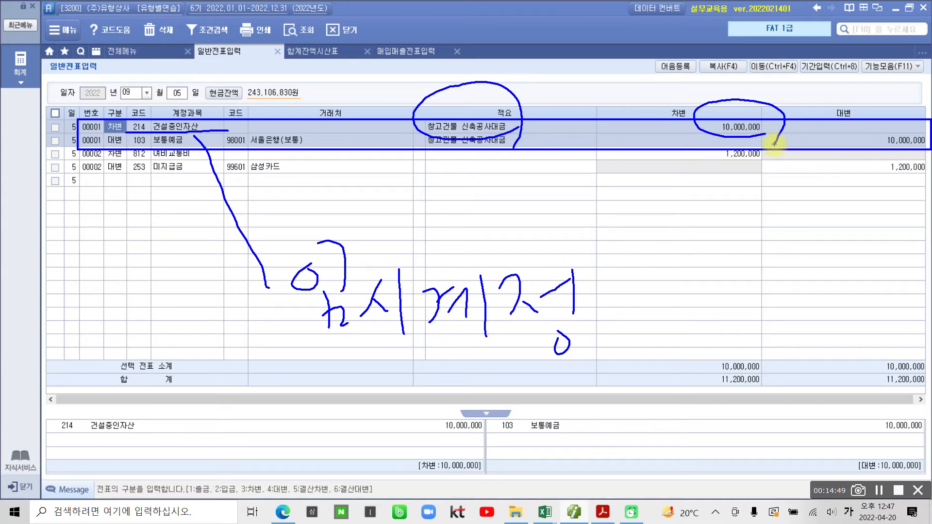
pyautogui.moveTo(142, 130); pyautogui.dragTo(204, 132)
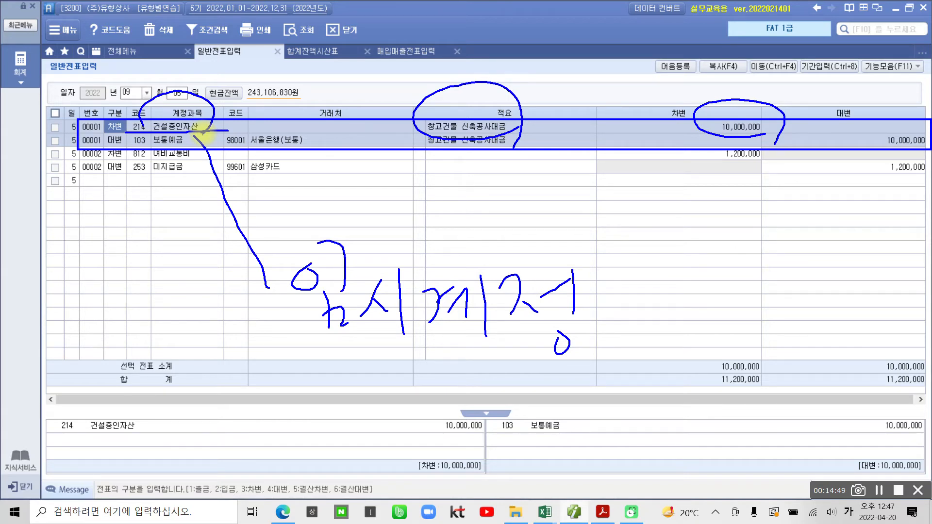
pyautogui.moveTo(338, 197)
pyautogui.mouseDown()
pyautogui.moveTo(375, 196)
pyautogui.moveTo(381, 207)
pyautogui.mouseUp()
pyautogui.moveTo(384, 188)
pyautogui.mouseDown()
pyautogui.moveTo(386, 218)
pyautogui.moveTo(402, 205)
pyautogui.mouseUp()
pyautogui.moveTo(404, 181)
pyautogui.mouseDown()
pyautogui.moveTo(407, 229)
pyautogui.moveTo(393, 254)
pyautogui.mouseUp()
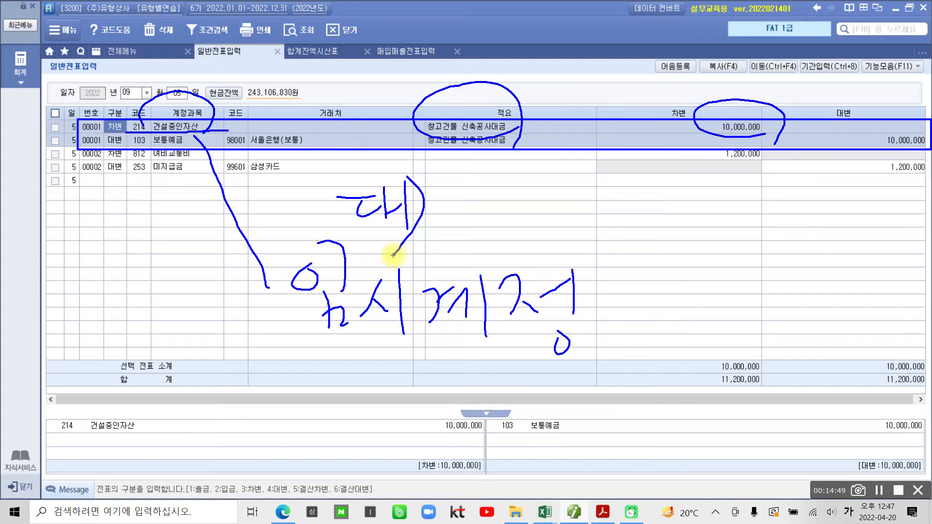
pyautogui.moveTo(127, 107)
pyautogui.mouseDown()
pyautogui.moveTo(97, 130)
pyautogui.moveTo(138, 144)
pyautogui.mouseUp()
pyautogui.moveTo(349, 241); pyautogui.dragTo(770, 261)
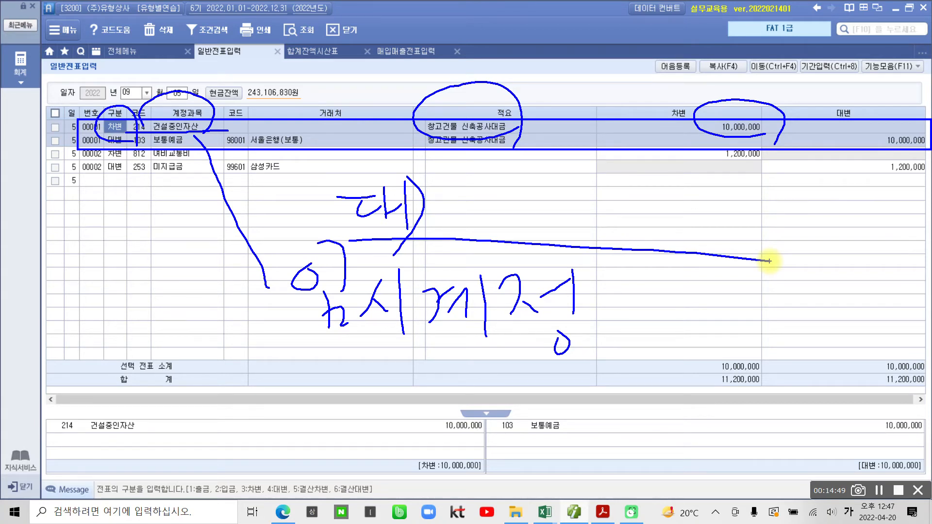
# Step: Clear the drawn markings and switch back to the exercise PDF in Acrobat Reader
pyautogui.press('Escape')
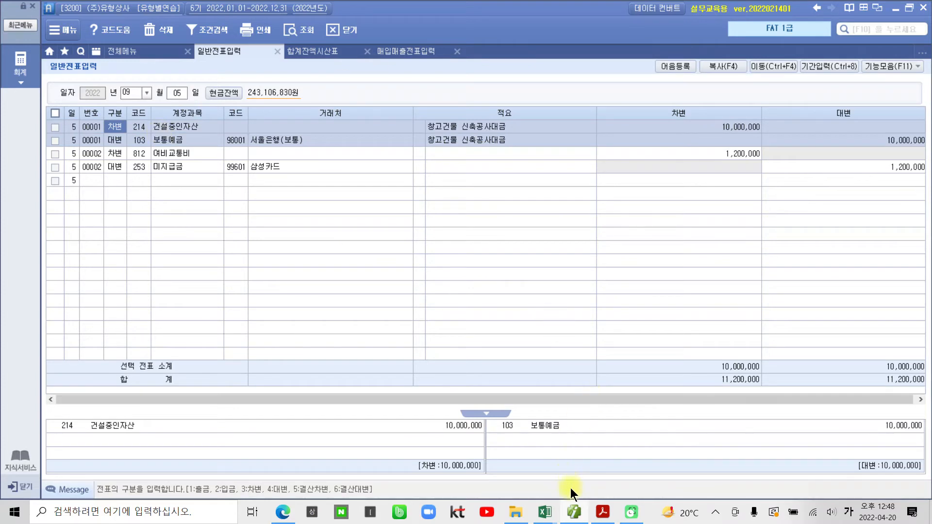
pyautogui.click(602, 512)
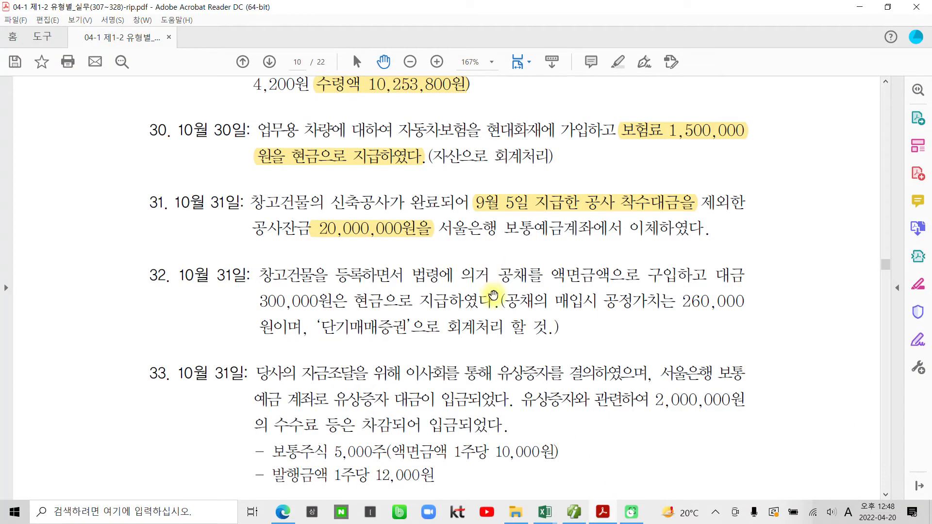
# Step: Underline 공사잔금 20,000,000원을 in item 31, circle the amount, handwrite "건물 30,000,000" below it and clear the markings
pyautogui.hotkey('ctrl', 'shift', 'd')
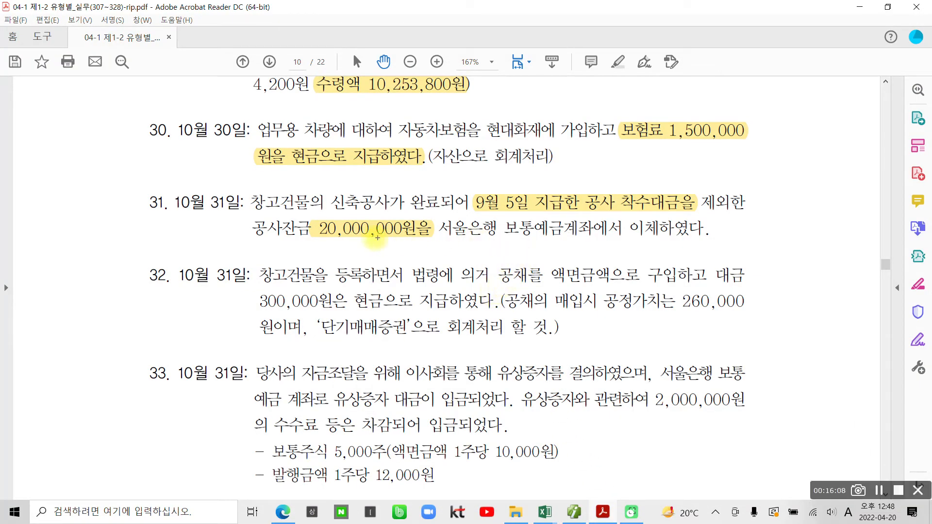
pyautogui.moveTo(259, 239); pyautogui.dragTo(425, 238)
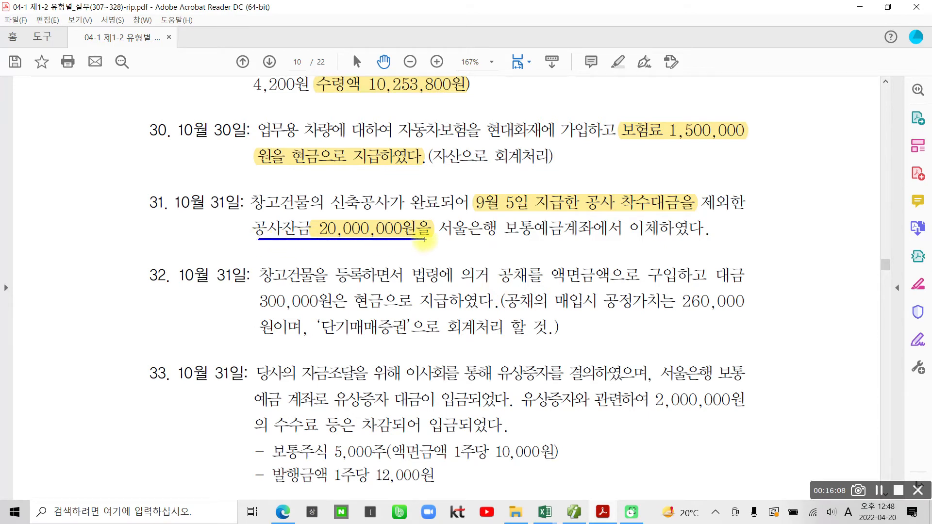
pyautogui.moveTo(319, 258)
pyautogui.mouseDown()
pyautogui.moveTo(293, 242)
pyautogui.moveTo(340, 274)
pyautogui.mouseUp()
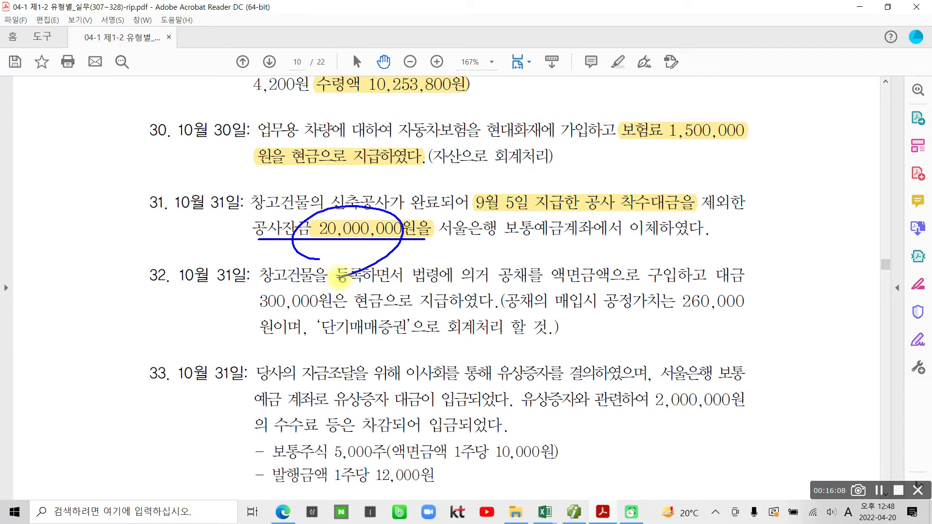
pyautogui.moveTo(196, 232); pyautogui.dragTo(205, 257)
pyautogui.moveTo(219, 240)
pyautogui.mouseDown()
pyautogui.moveTo(242, 221)
pyautogui.moveTo(236, 271)
pyautogui.moveTo(252, 229)
pyautogui.moveTo(291, 269)
pyautogui.moveTo(333, 272)
pyautogui.moveTo(372, 250)
pyautogui.moveTo(391, 283)
pyautogui.moveTo(459, 260)
pyautogui.moveTo(468, 287)
pyautogui.mouseUp()
pyautogui.moveTo(490, 250); pyautogui.dragTo(541, 264)
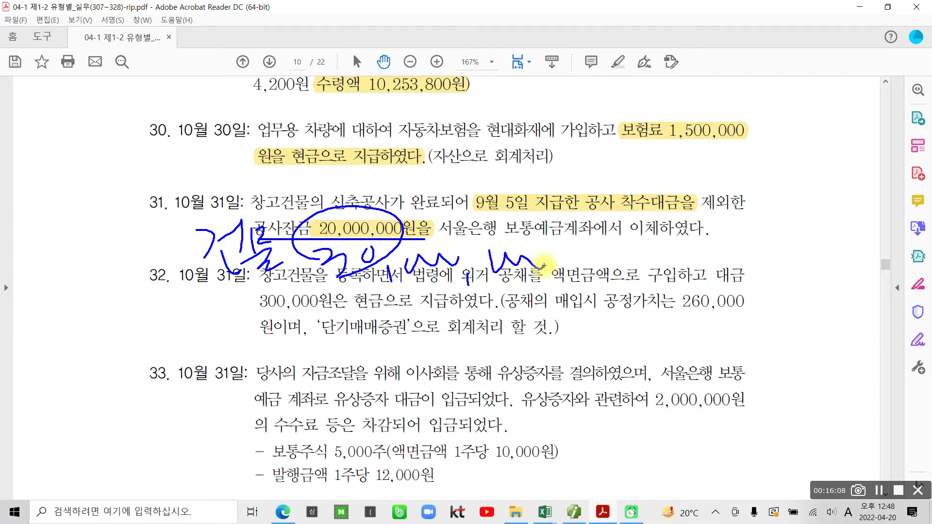
pyautogui.press('Escape')
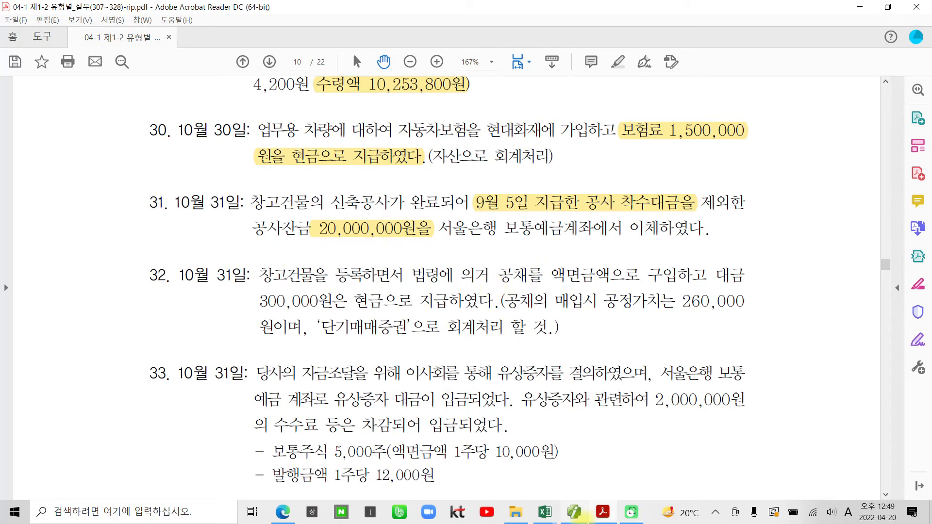
# Step: Switch to 더존 iPlus and set the general voucher entry date to October 31
pyautogui.click(577, 515)
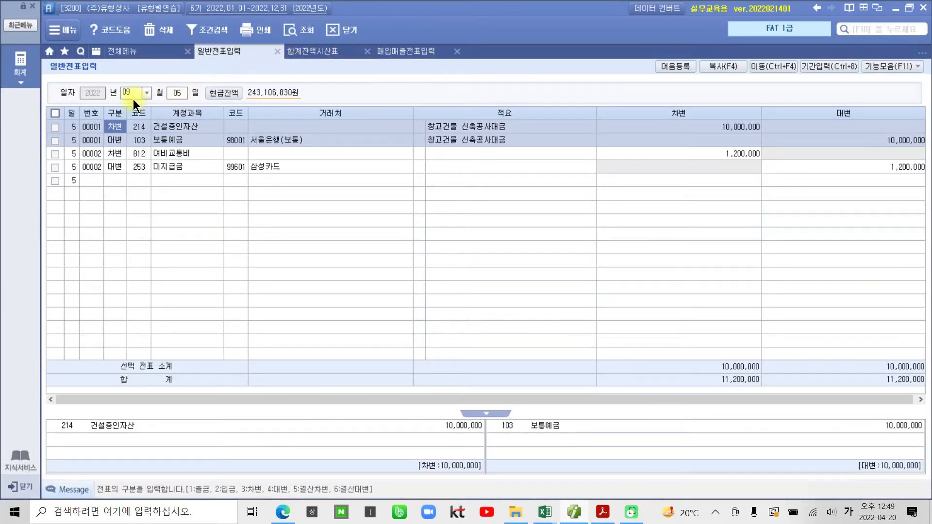
pyautogui.write('10')
pyautogui.press('Return')
pyautogui.write('3')
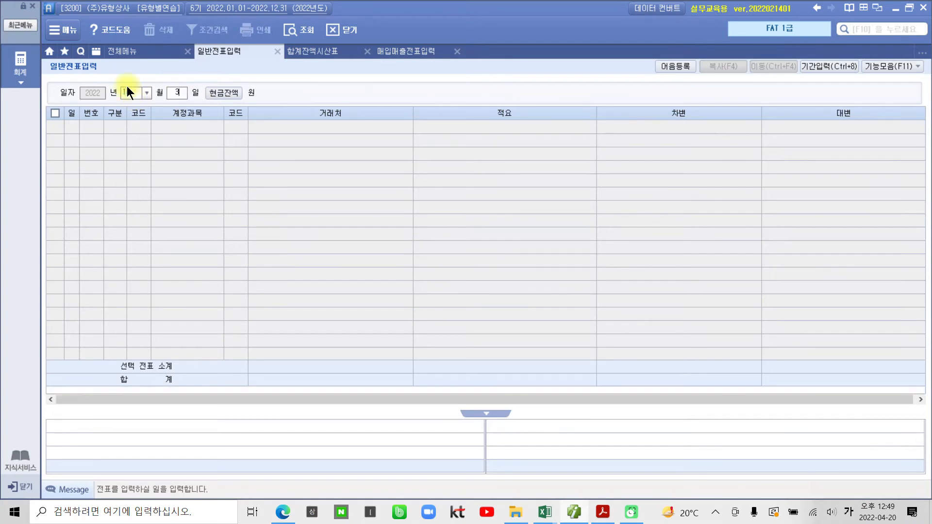
pyautogui.write('1')
pyautogui.press('Return')
# Step: Enter a 차변 line for account 건물 (202) with 30,000,000
pyautogui.write('3')
pyautogui.press('Return')
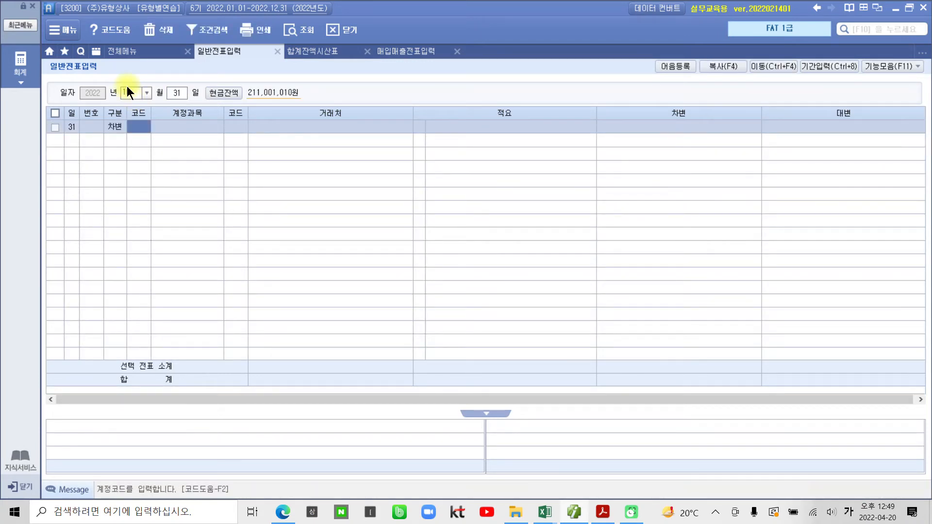
pyautogui.write('건물')
pyautogui.press('Return')
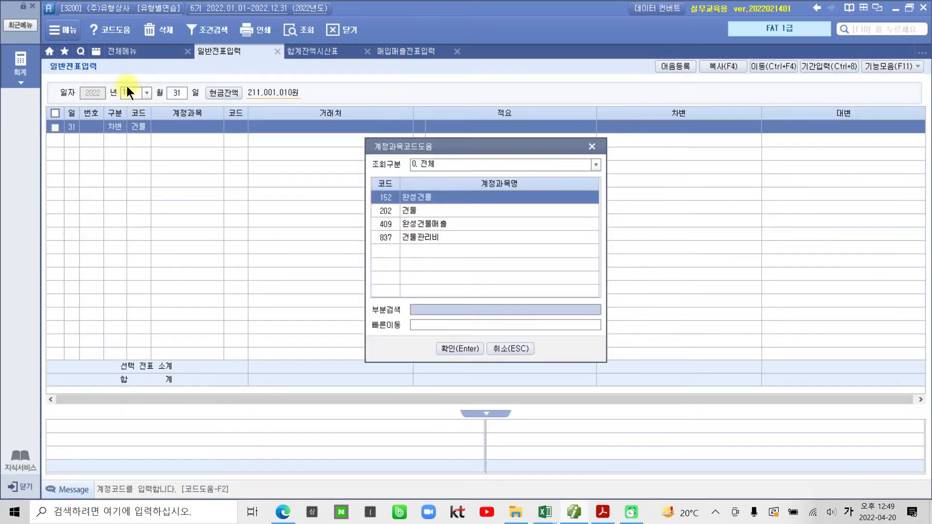
pyautogui.press('Down')
pyautogui.press('Return')
pyautogui.press('Return')
pyautogui.press('Return')
pyautogui.press('Return')
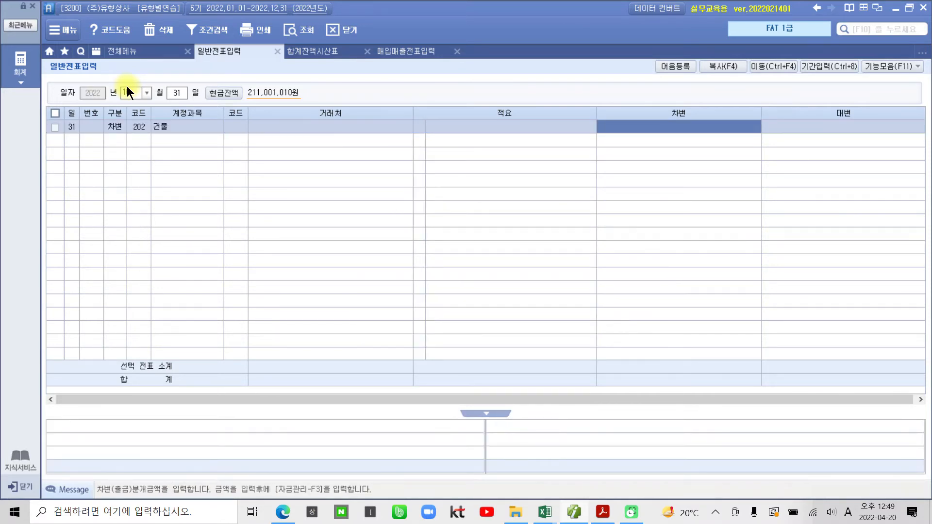
pyautogui.write('30000000')
pyautogui.press('Return')
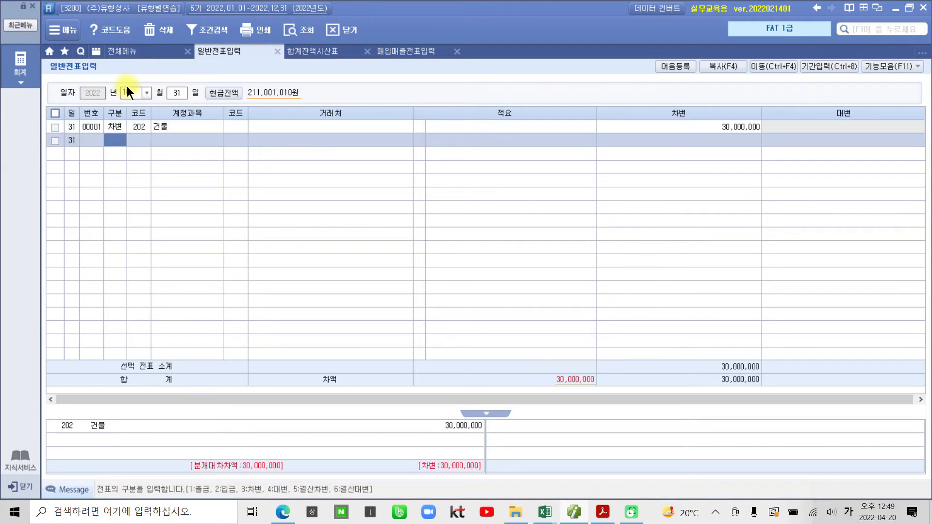
# Step: Add a 대변 line for account 건설중인자산 (214) with 10,000,000
pyautogui.write('4')
pyautogui.press('Return')
pyautogui.write('건물')
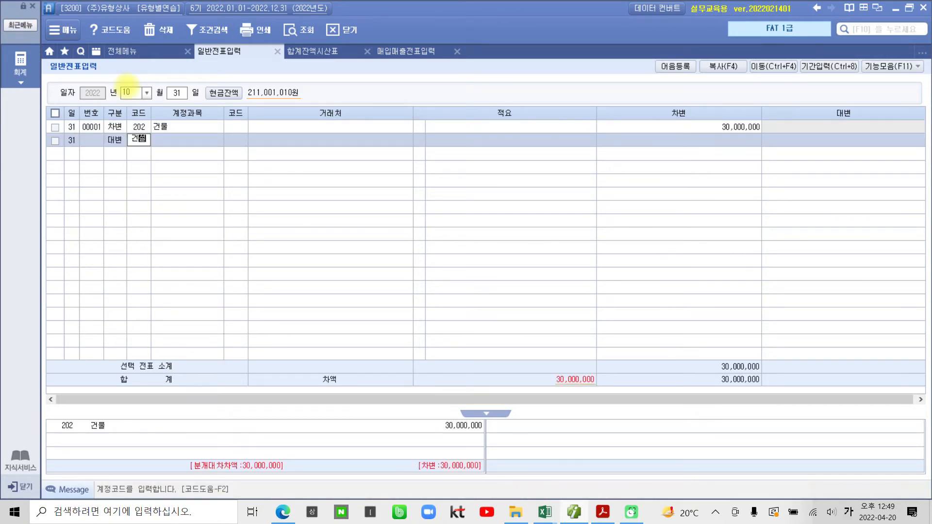
pyautogui.press('Return')
pyautogui.press('Down')
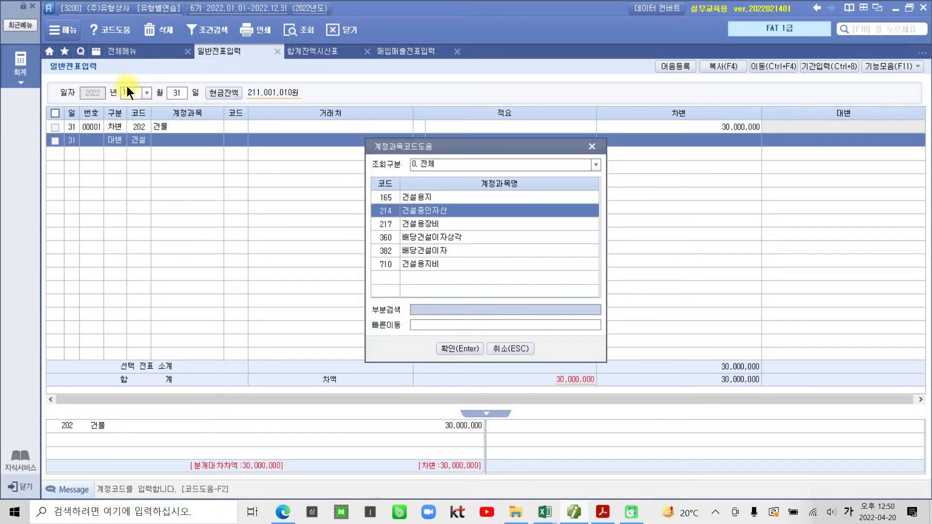
pyautogui.press('Return')
pyautogui.press('Return')
pyautogui.press('Return')
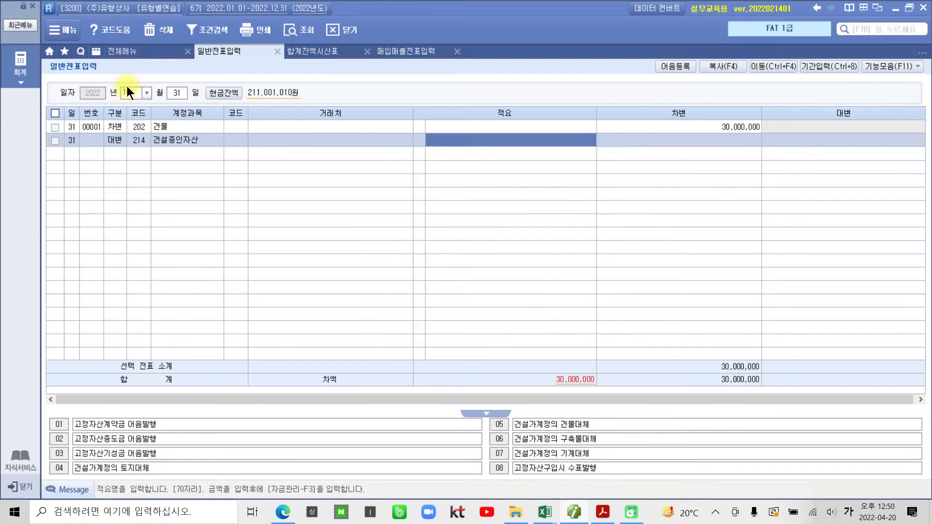
pyautogui.press('Return')
pyautogui.write('10,000,000')
pyautogui.press('Return')
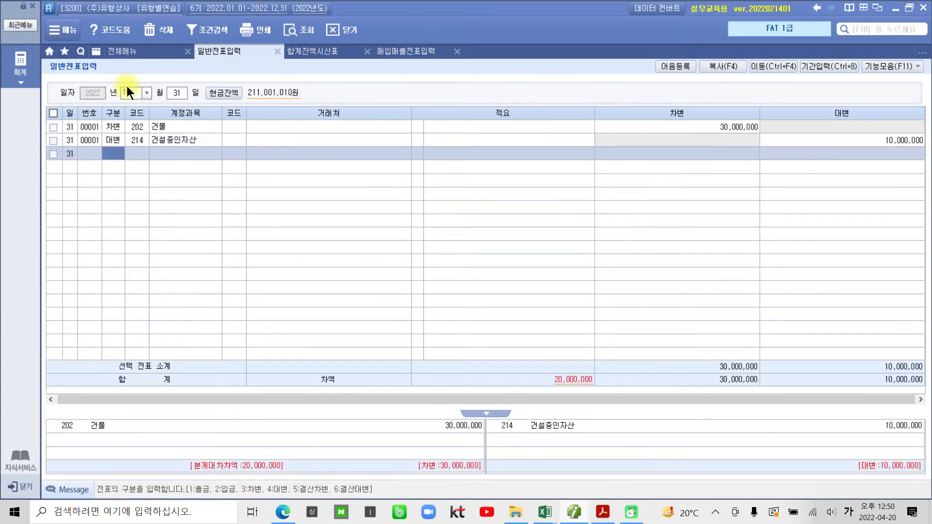
# Step: Add a 대변 line for 보통예금 (103) with counterparty 서울은행(보통) (98001) and 20,000,000
pyautogui.write('4')
pyautogui.press('Return')
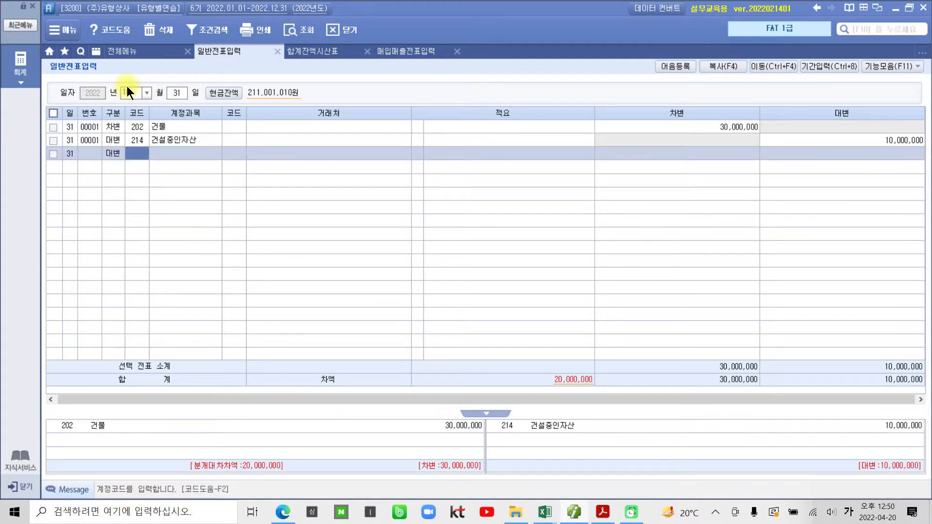
pyautogui.write('103')
pyautogui.press('Return')
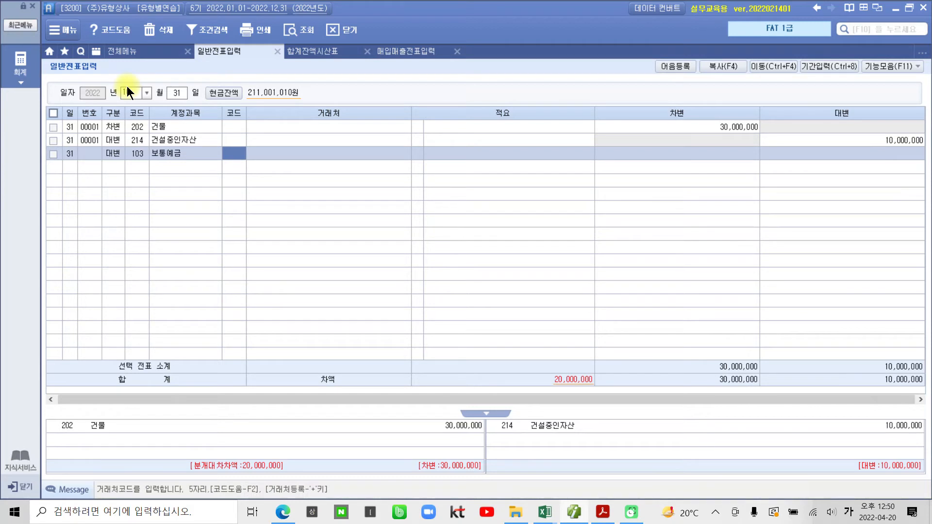
pyautogui.write('서울')
pyautogui.press('Return')
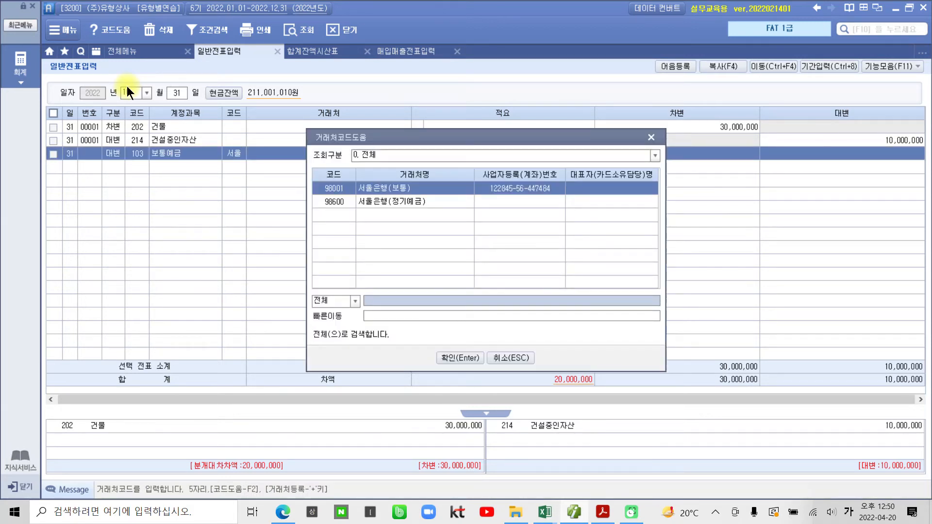
pyautogui.press('Return')
pyautogui.press('Return')
pyautogui.press('Return')
pyautogui.write('20,000,000')
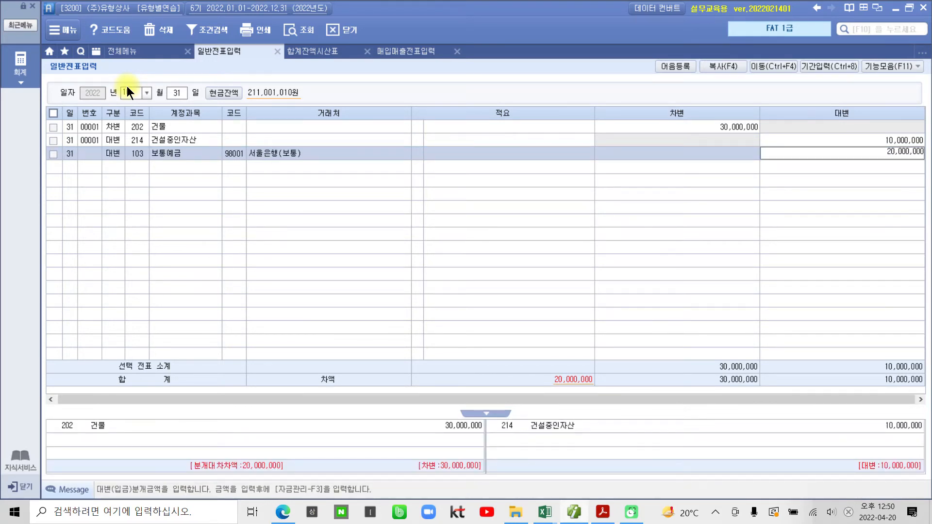
pyautogui.press('Return')
# Step: Review the October 31 building voucher at its 건설중인자산 line and switch back to the exercise PDF
pyautogui.click(144, 136)
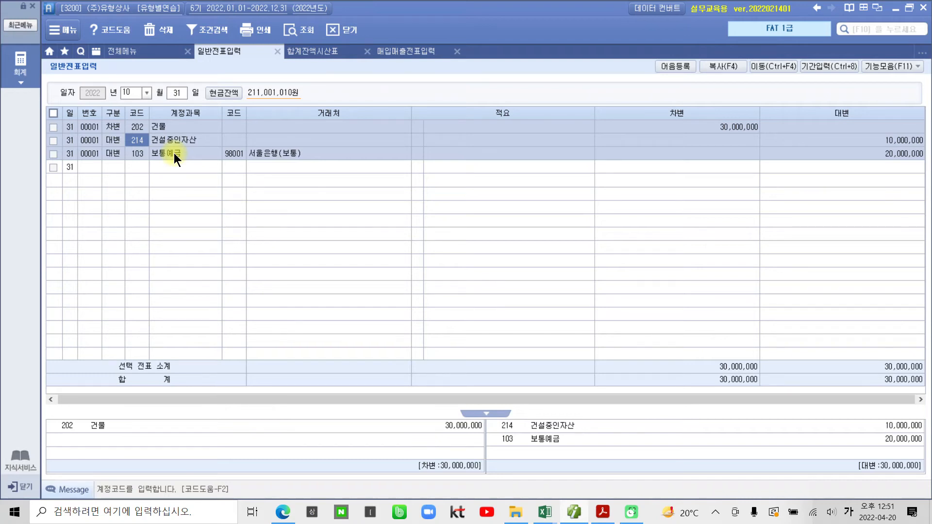
pyautogui.moveTo(103, 170); pyautogui.dragTo(100, 181)
pyautogui.click(574, 512)
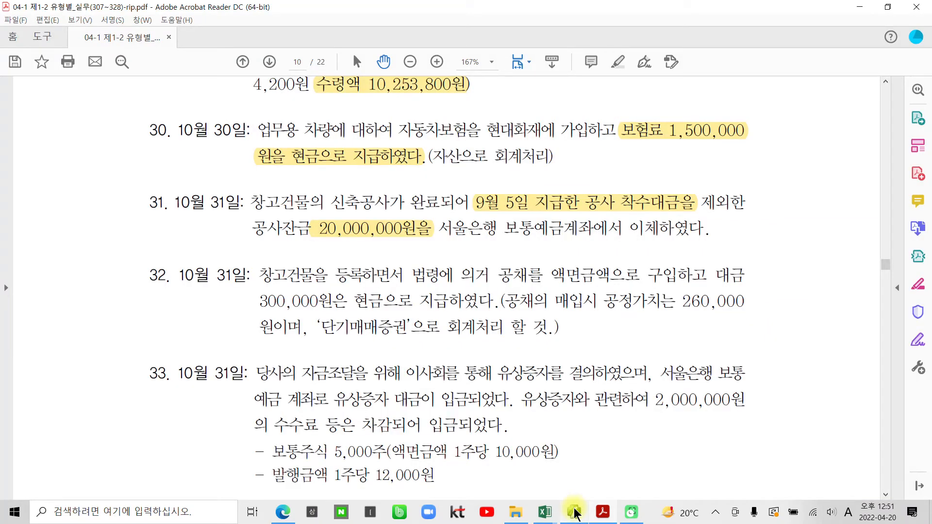
# Step: Highlight "공채를 액면금액으로 구입하고 대금 300,000원은 현금으로 지급하였다" in item 32
pyautogui.scroll(-2, 538, 302)
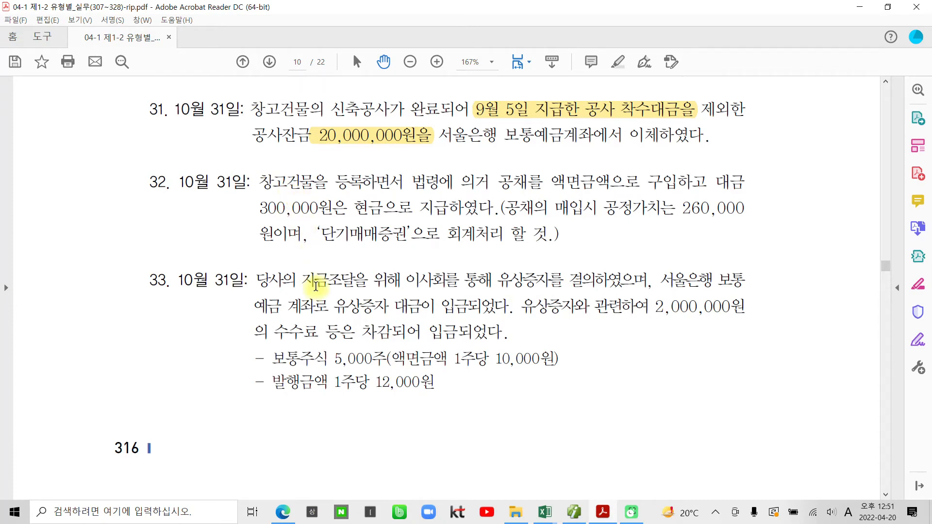
pyautogui.scroll(-8, 316, 284)
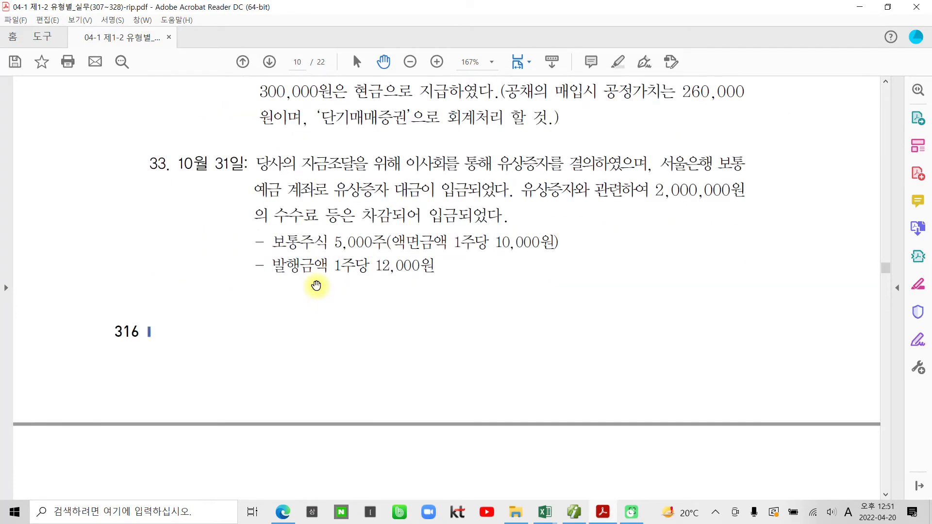
pyautogui.scroll(8, 316, 286)
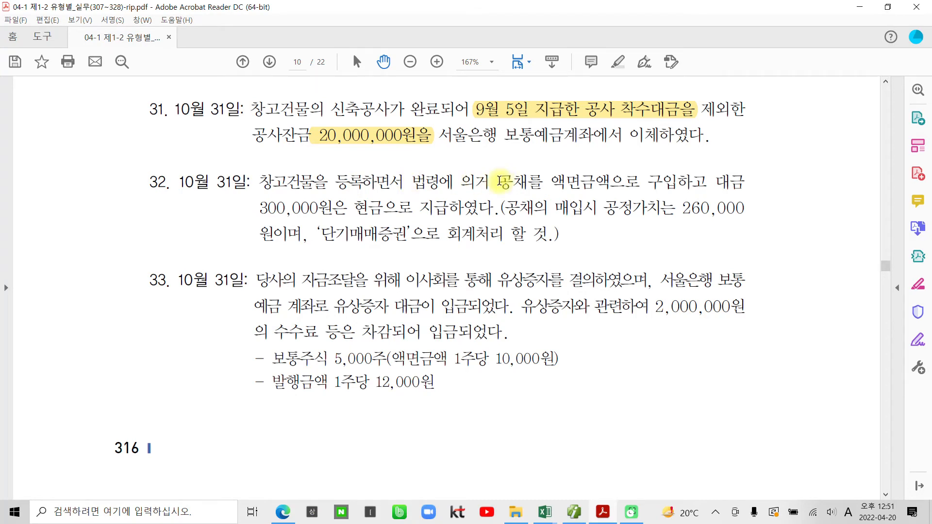
pyautogui.moveTo(500, 182); pyautogui.dragTo(575, 182)
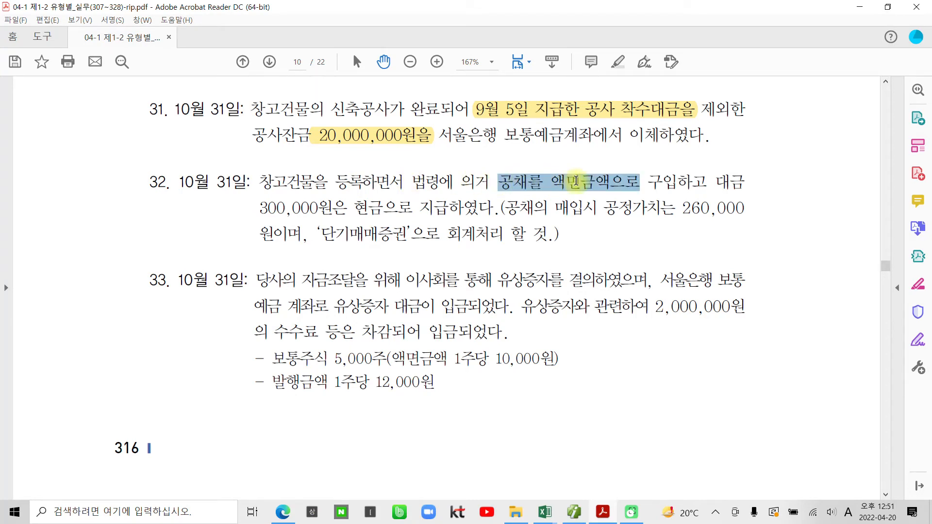
pyautogui.moveTo(574, 182); pyautogui.dragTo(480, 209)
pyautogui.rightClick(431, 205)
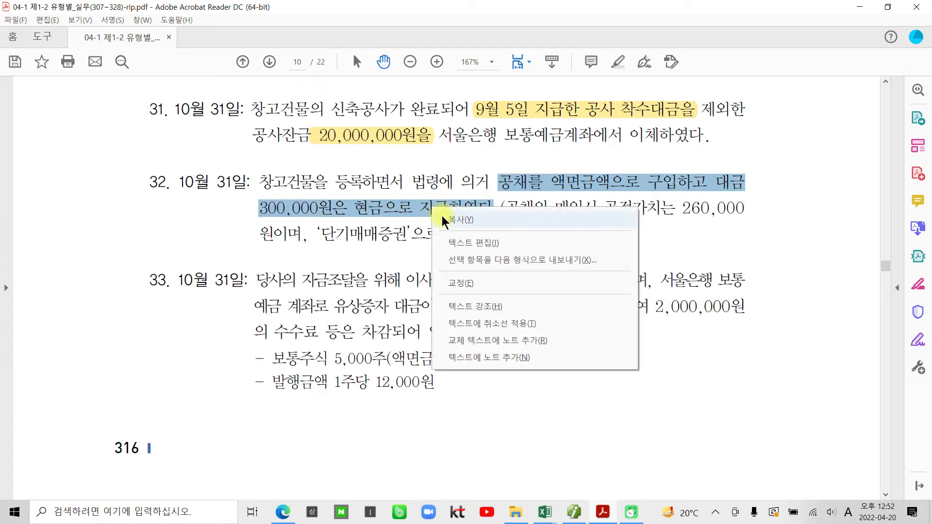
pyautogui.click(458, 306)
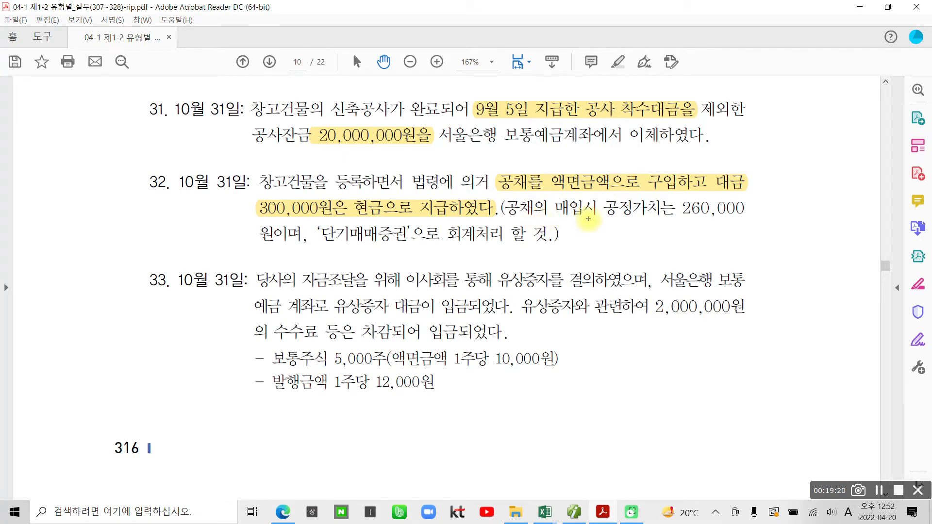
# Step: Underline 공정가치는 260,000 and 단기매매증권 in item 32, link them with an arrow, circle 단기매매증권 and 300,000, and clear the markings
pyautogui.moveTo(610, 220); pyautogui.dragTo(745, 221)
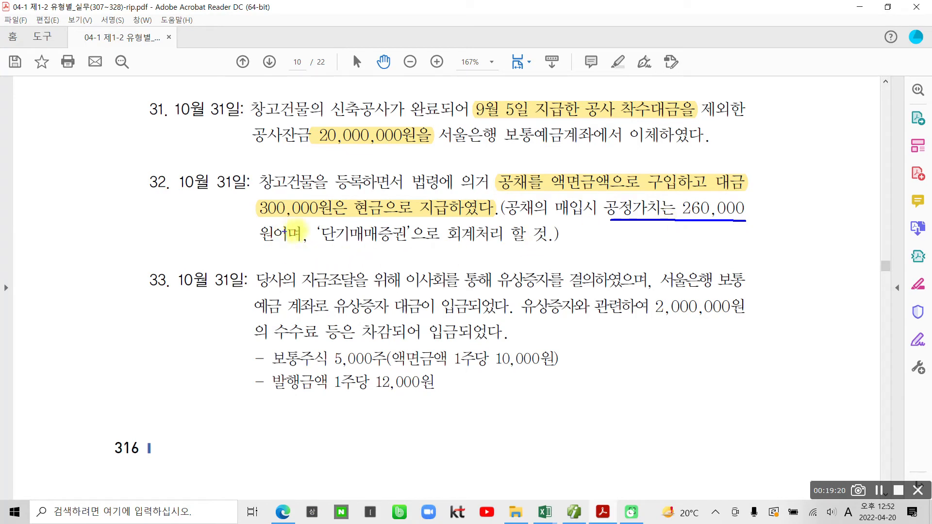
pyautogui.moveTo(318, 244); pyautogui.dragTo(398, 245)
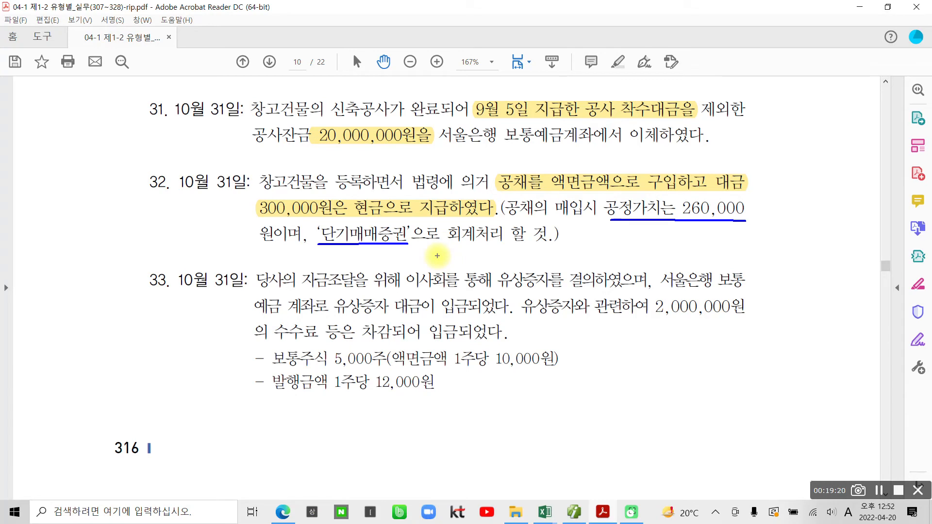
pyautogui.moveTo(383, 248)
pyautogui.mouseDown()
pyautogui.moveTo(323, 229)
pyautogui.moveTo(386, 250)
pyautogui.moveTo(606, 268)
pyautogui.moveTo(639, 225)
pyautogui.moveTo(631, 235)
pyautogui.moveTo(649, 234)
pyautogui.mouseUp()
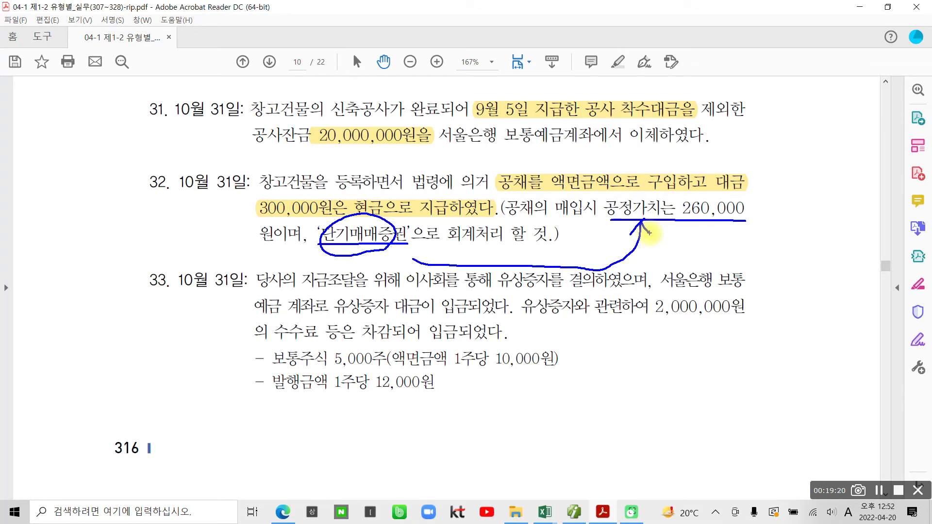
pyautogui.moveTo(282, 223); pyautogui.dragTo(296, 214)
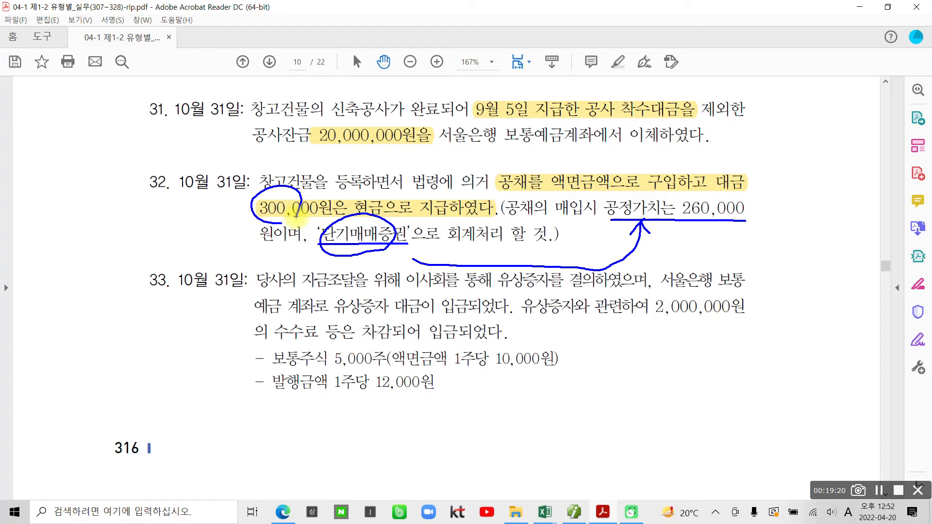
pyautogui.press('Escape')
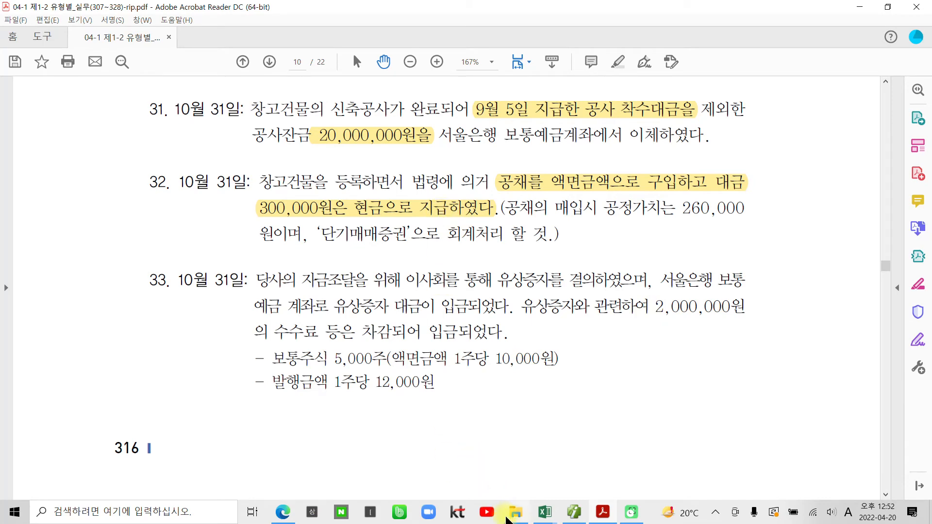
# Step: Switch to 더존 iPlus and add an October 31 대변 line for 현금 (101) with 300,000
pyautogui.click(578, 516)
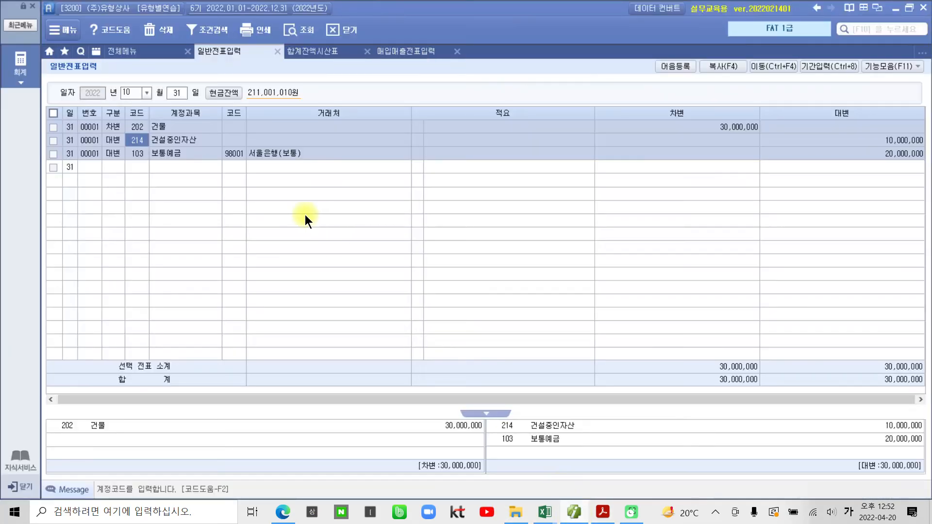
pyautogui.click(110, 170)
pyautogui.write('4')
pyautogui.press('Return')
pyautogui.write('101')
pyautogui.press('Return')
pyautogui.press('Return')
pyautogui.press('Return')
pyautogui.press('Return')
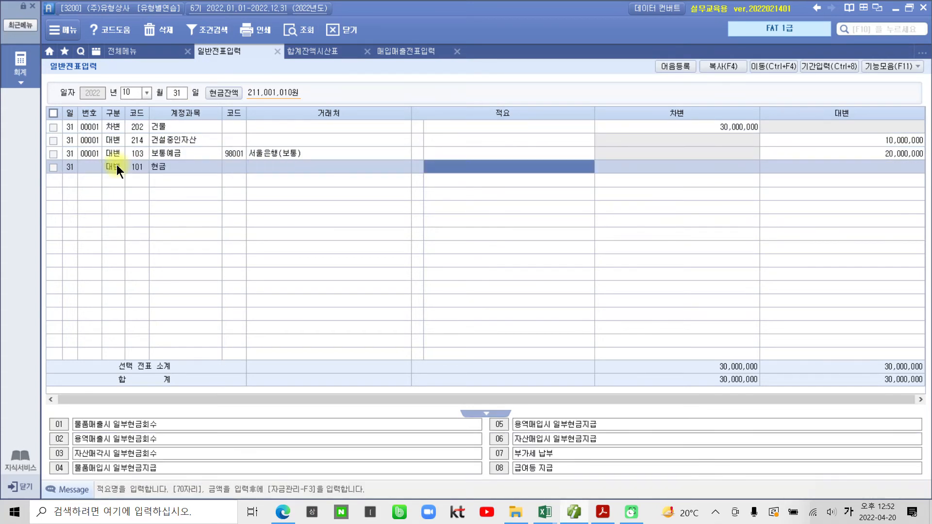
pyautogui.write('3')
pyautogui.write('00')
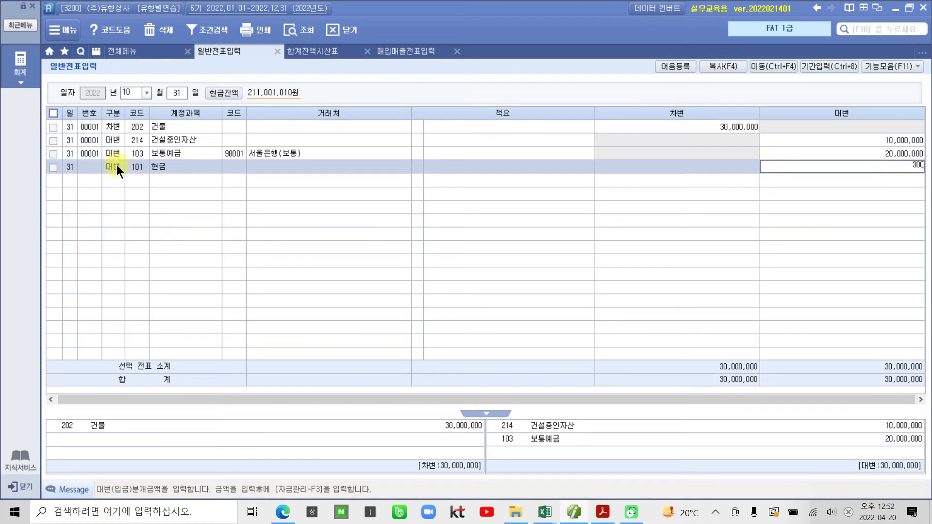
pyautogui.write(',00')
pyautogui.press('Return')
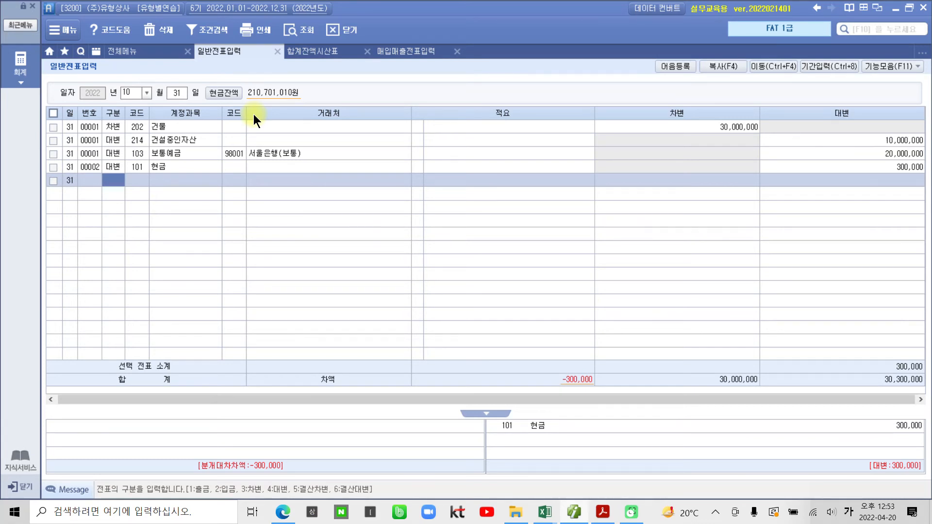
# Step: Add a 차변 line for 단기매매증권 (107) with 260,000
pyautogui.write('3')
pyautogui.press('Return')
pyautogui.write('107')
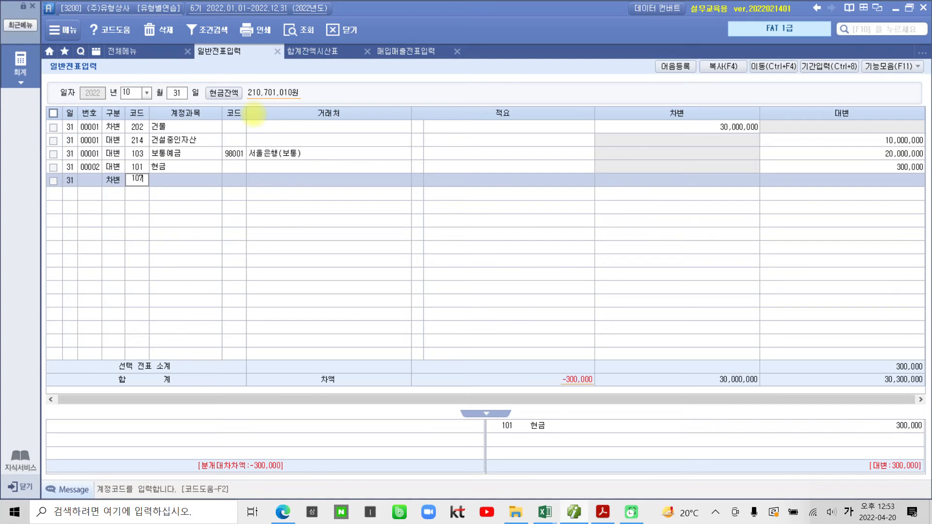
pyautogui.press('Return')
pyautogui.press('Return')
pyautogui.press('Return')
pyautogui.press('Return')
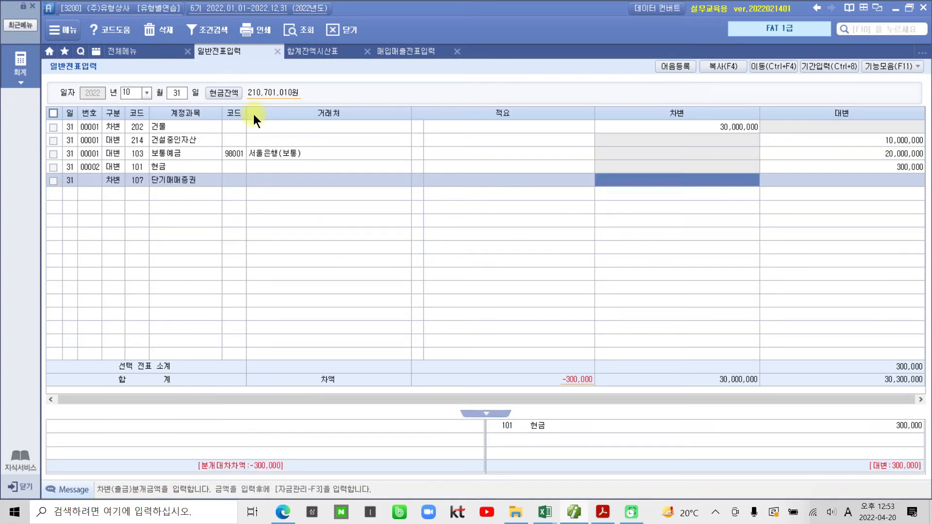
pyautogui.write('2600000')
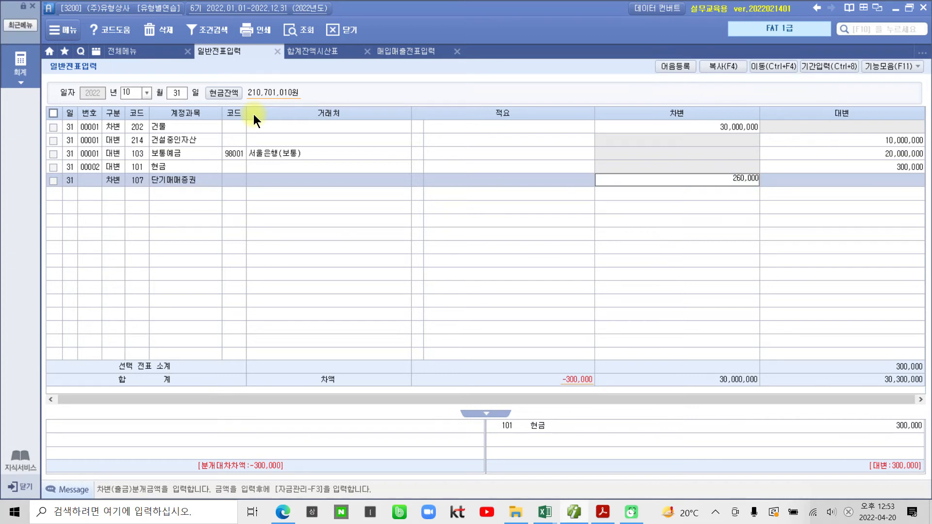
pyautogui.press('Return')
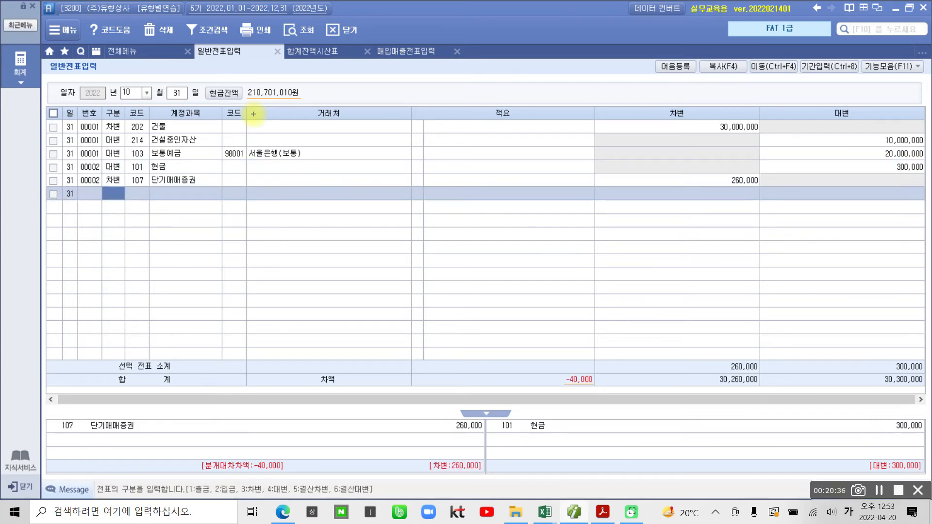
# Step: Add a 차변 line for 건물 (202) with 40,000, choosing the account from the 건물 code lookup
pyautogui.moveTo(593, 397)
pyautogui.mouseDown()
pyautogui.moveTo(601, 355)
pyautogui.moveTo(615, 413)
pyautogui.mouseUp()
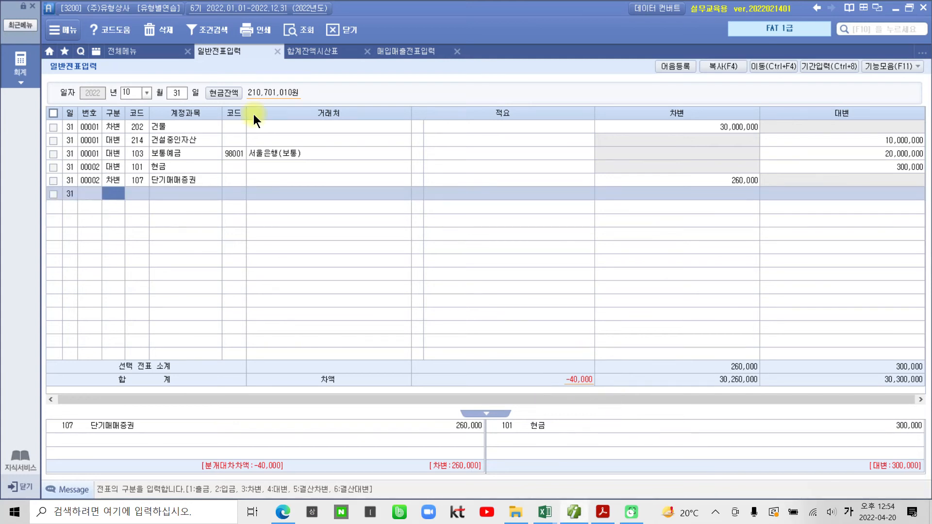
pyautogui.write('3')
pyautogui.write('건물')
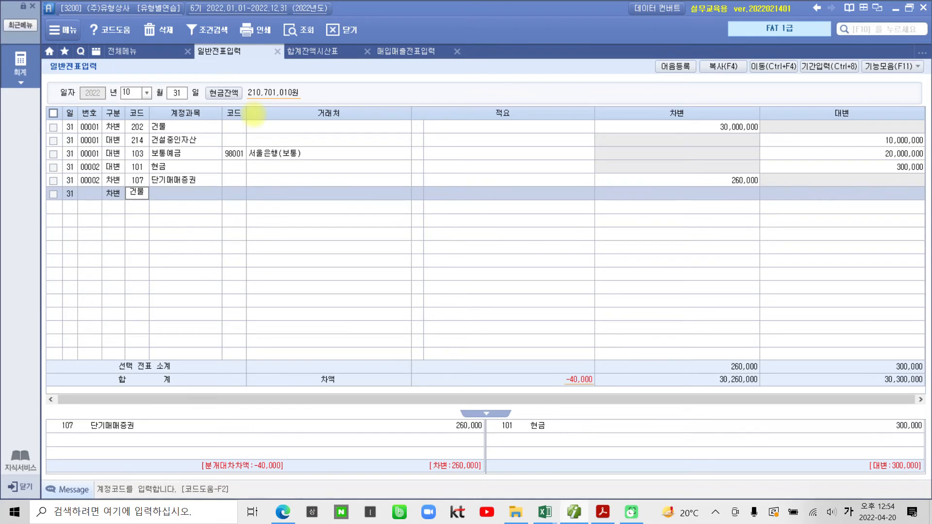
pyautogui.press('Return')
pyautogui.press('Down')
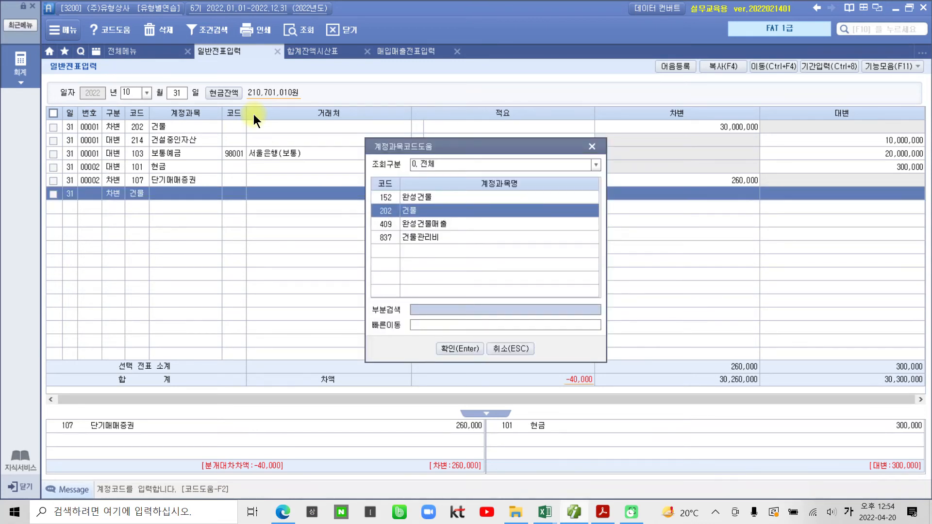
pyautogui.press('Return')
pyautogui.press('Return')
pyautogui.press('Return')
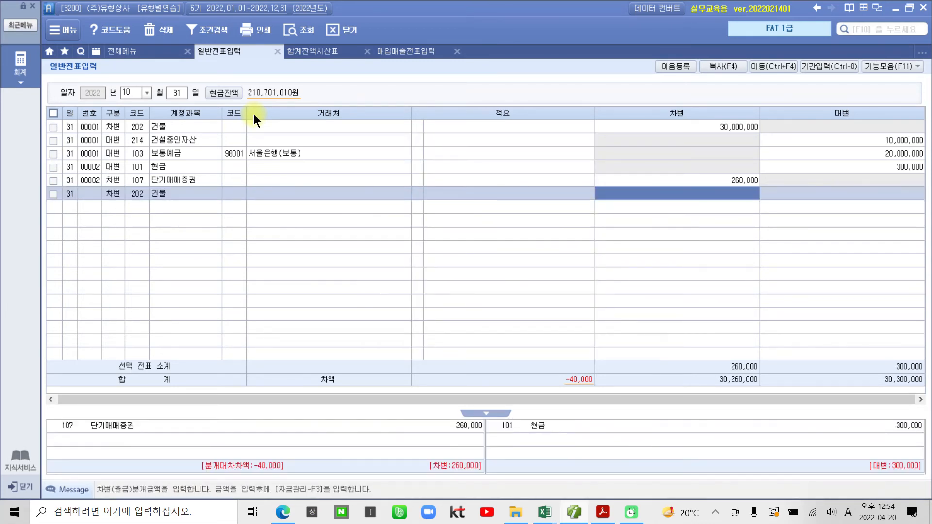
pyautogui.write('400000')
pyautogui.press('Return')
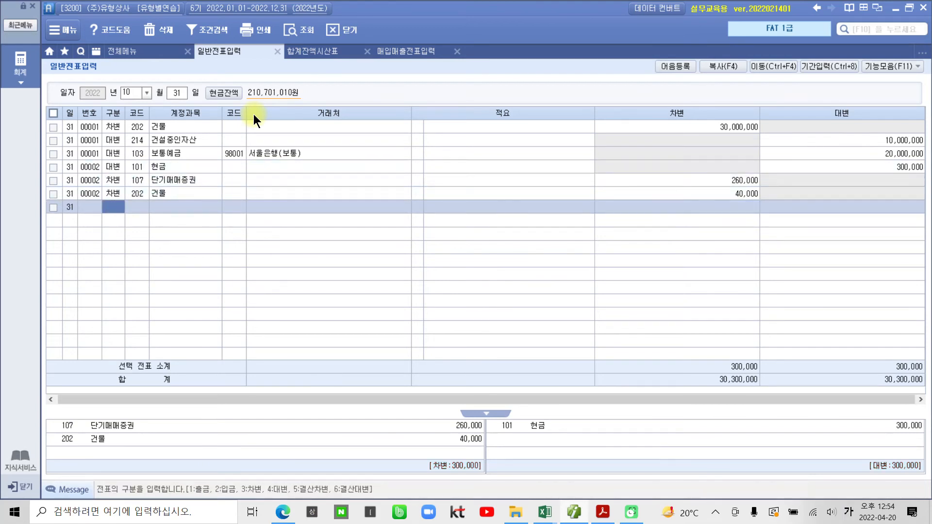
# Step: Review the 단기매매증권 and 건물 lines of the bond voucher and switch to item 33 in the exercise PDF
pyautogui.click(182, 183)
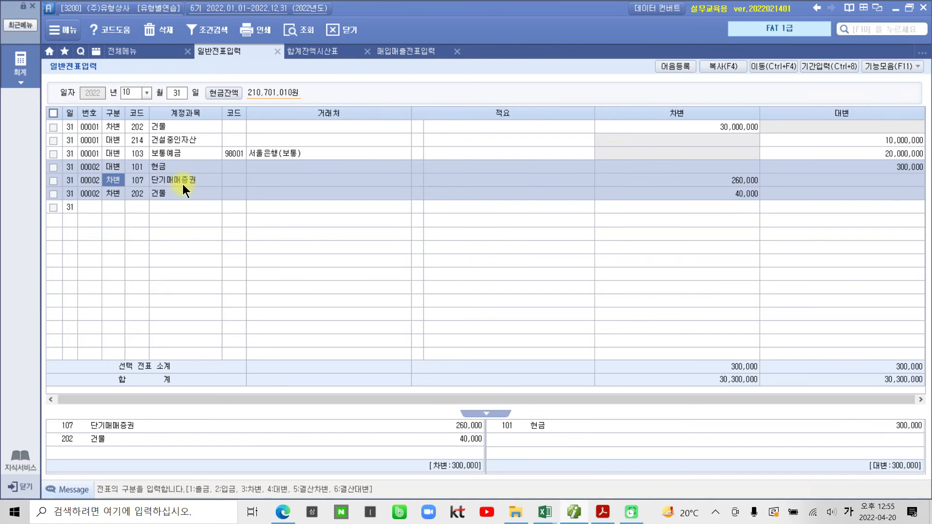
pyautogui.press('Down')
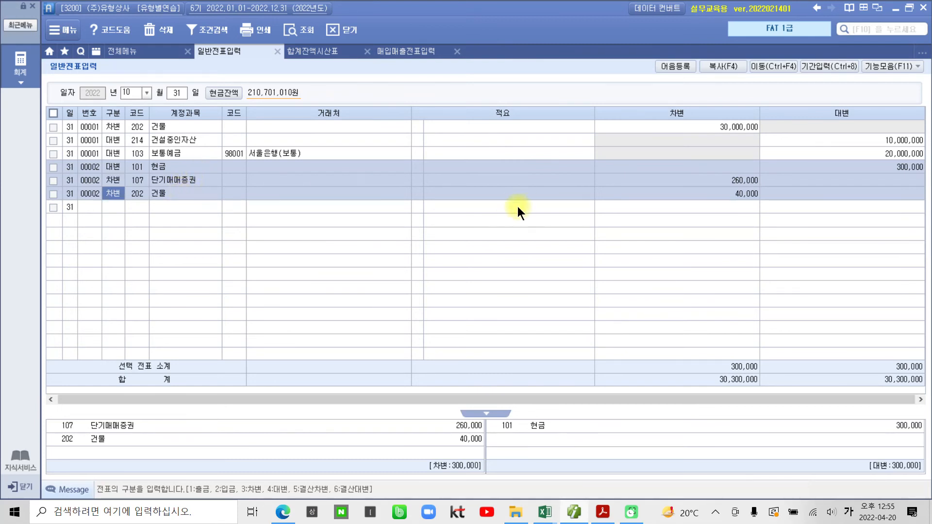
pyautogui.click(662, 185)
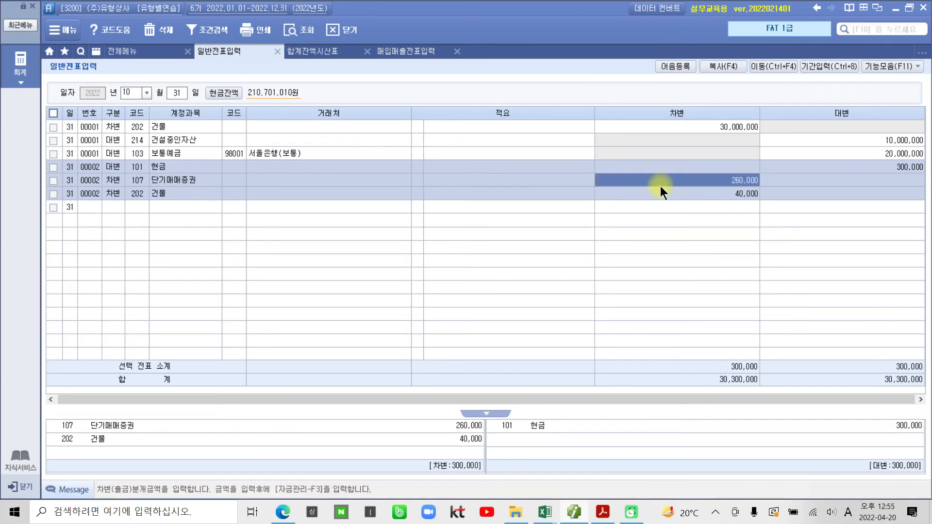
pyautogui.click(603, 512)
pyautogui.scroll(-2, 448, 399)
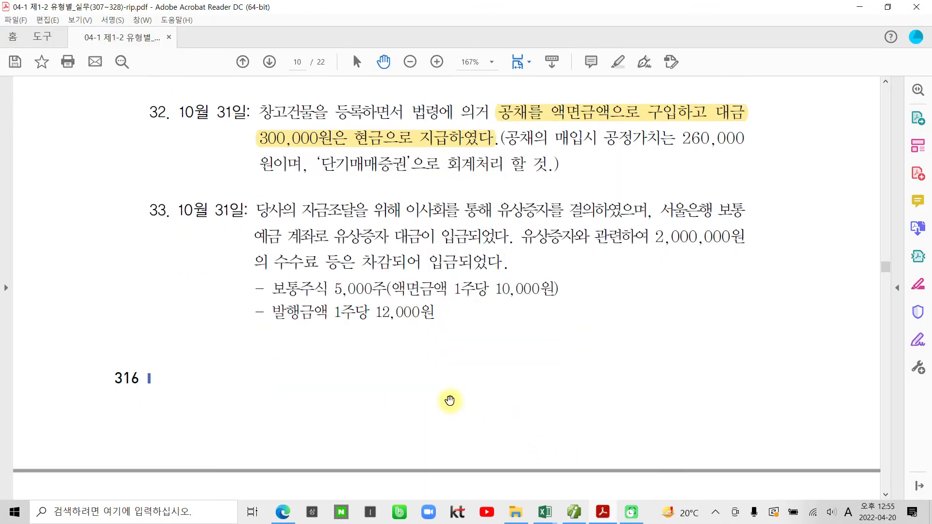
# Step: Underline the number and date of item 33 with the drawing pen and clear the marking
pyautogui.hotkey('ctrl', '2')
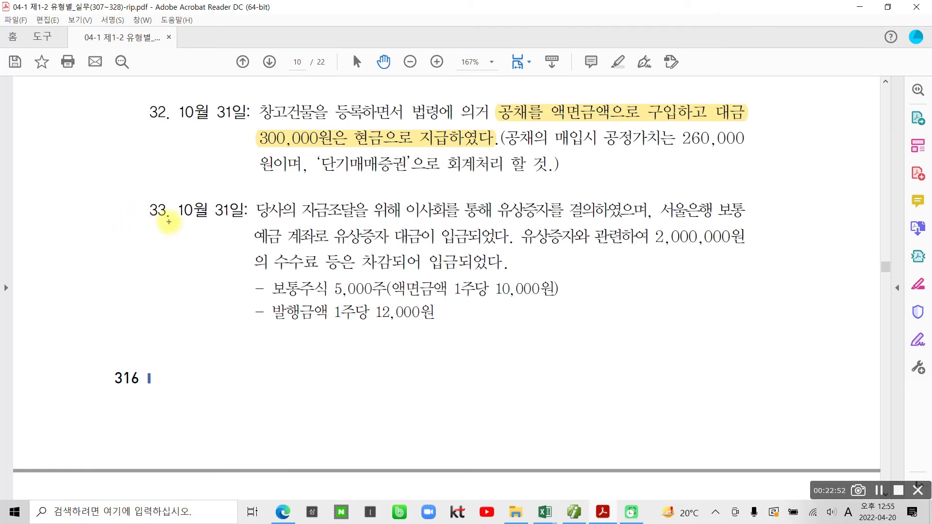
pyautogui.moveTo(169, 223); pyautogui.dragTo(240, 223)
pyautogui.moveTo(161, 218)
pyautogui.mouseDown()
pyautogui.moveTo(148, 201)
pyautogui.moveTo(162, 222)
pyautogui.mouseUp()
pyautogui.hotkey('ctrl', '2')
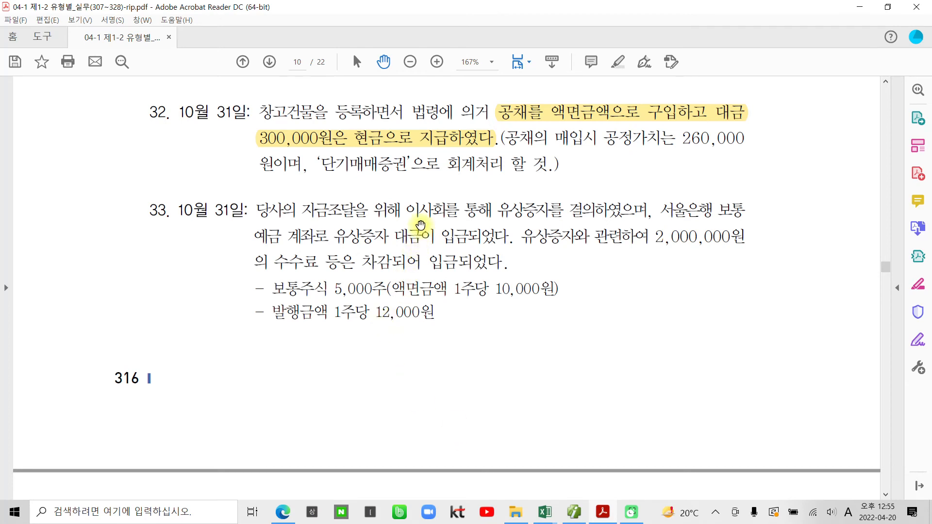
# Step: Highlight "유상증자를" and "2,000,000원의 수수료 등은 차감되어 입금되었다" in item 33
pyautogui.moveTo(500, 211); pyautogui.dragTo(562, 211)
pyautogui.rightClick(538, 212)
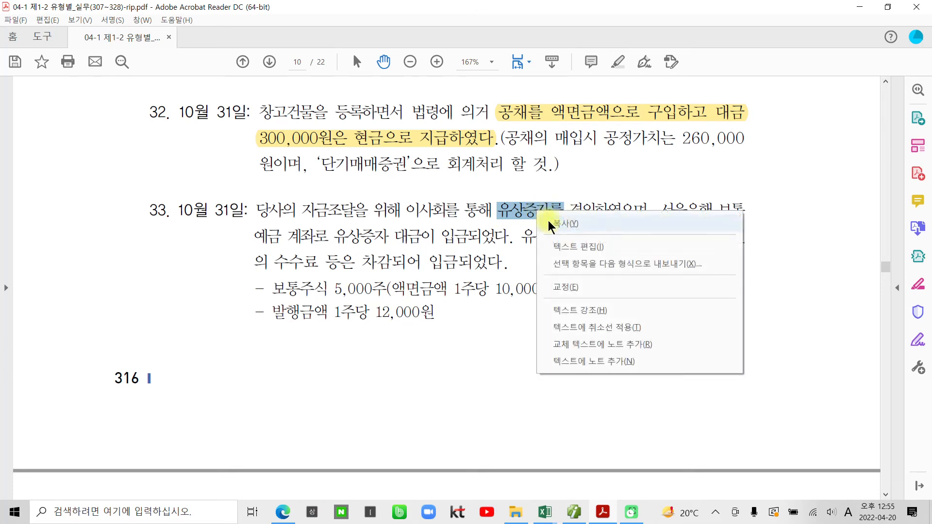
pyautogui.click(570, 314)
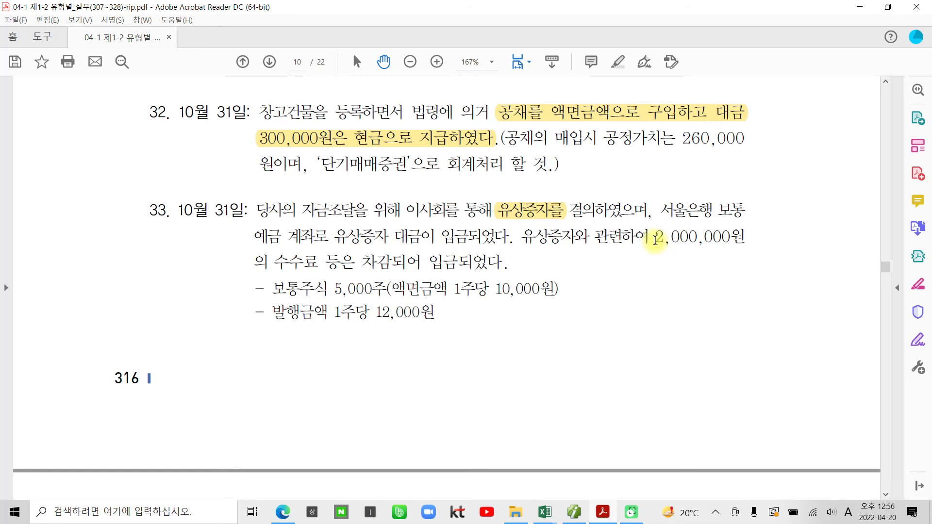
pyautogui.moveTo(654, 238); pyautogui.dragTo(484, 255)
pyautogui.rightClick(484, 254)
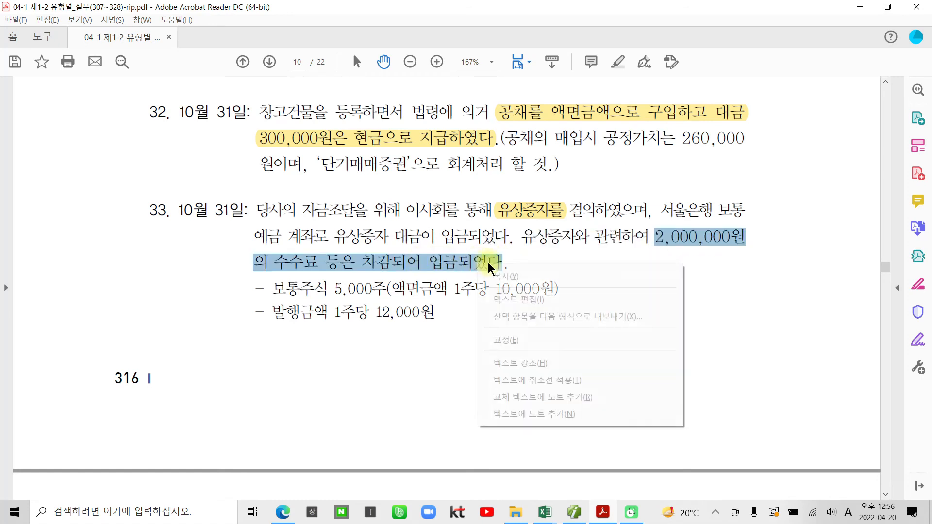
pyautogui.click(511, 364)
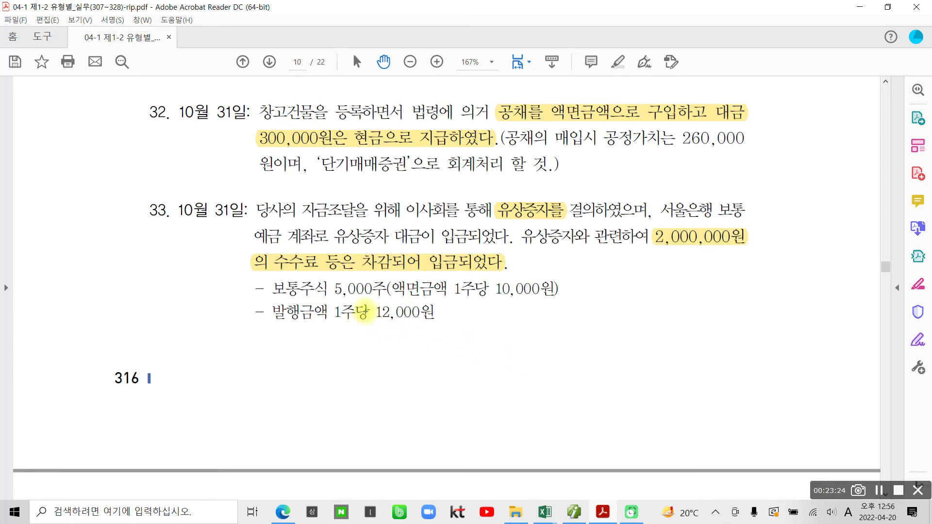
# Step: Underline 보통주식 5,000주 and 1주당 12,000원 in item 33, and handwrite and undo 60 below them
pyautogui.moveTo(271, 296); pyautogui.dragTo(392, 294)
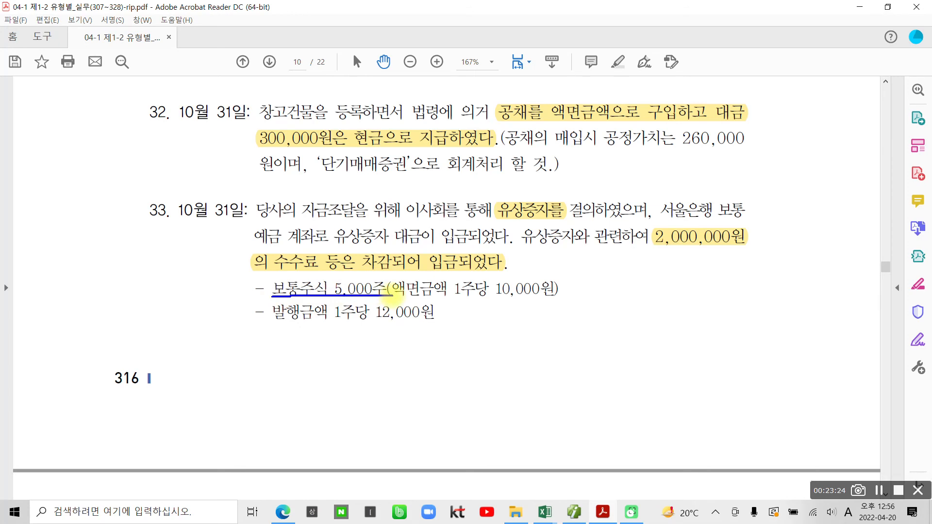
pyautogui.moveTo(327, 324); pyautogui.dragTo(437, 323)
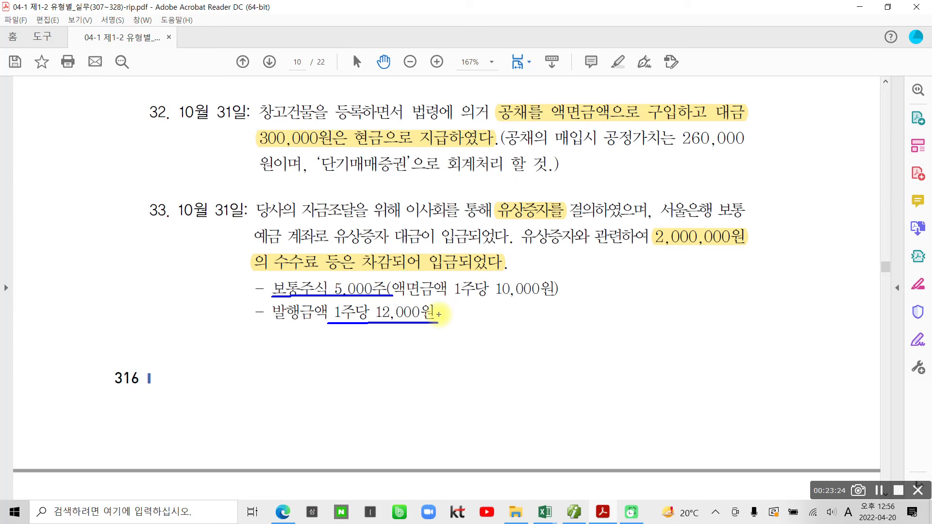
pyautogui.moveTo(538, 324)
pyautogui.mouseDown()
pyautogui.moveTo(526, 360)
pyautogui.moveTo(512, 361)
pyautogui.mouseUp()
pyautogui.moveTo(550, 348)
pyautogui.mouseDown()
pyautogui.moveTo(547, 357)
pyautogui.moveTo(558, 348)
pyautogui.mouseUp()
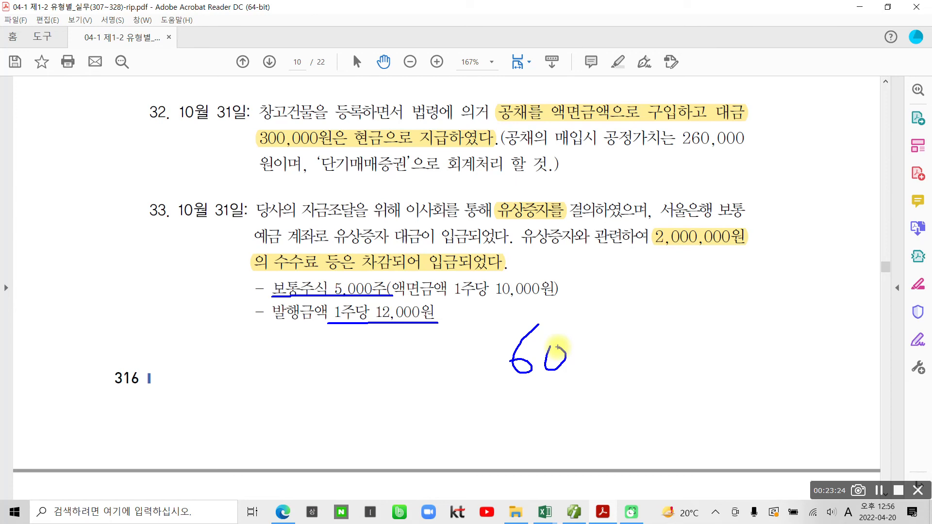
pyautogui.hotkey('ctrl', 'z')
pyautogui.hotkey('ctrl', 'z')
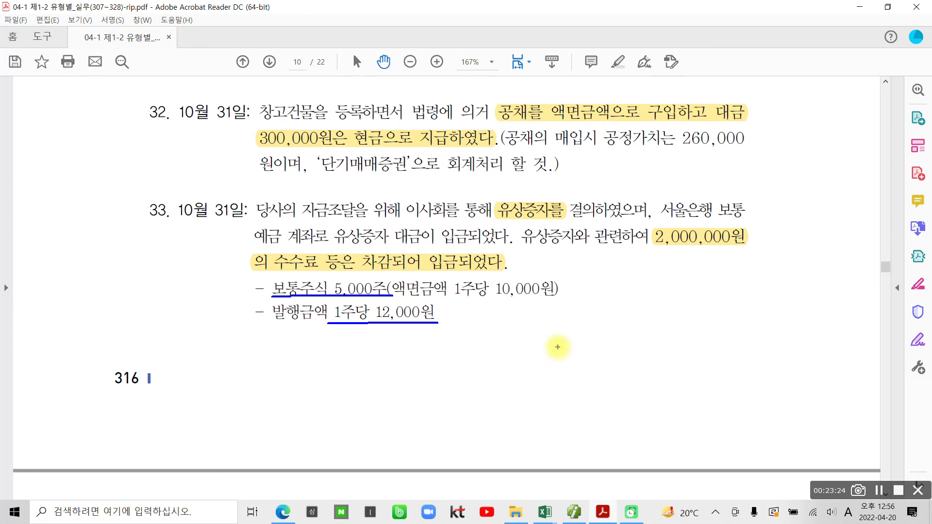
# Step: Handwrite the debit entry 차) 보통예금 58,000,000 below item 33
pyautogui.moveTo(532, 336); pyautogui.dragTo(508, 382)
pyautogui.moveTo(567, 340)
pyautogui.mouseDown()
pyautogui.moveTo(557, 354)
pyautogui.moveTo(566, 358)
pyautogui.moveTo(563, 403)
pyautogui.mouseUp()
pyautogui.moveTo(582, 359)
pyautogui.mouseDown()
pyautogui.moveTo(613, 366)
pyautogui.moveTo(626, 357)
pyautogui.moveTo(629, 395)
pyautogui.mouseUp()
pyautogui.moveTo(646, 362); pyautogui.dragTo(695, 358)
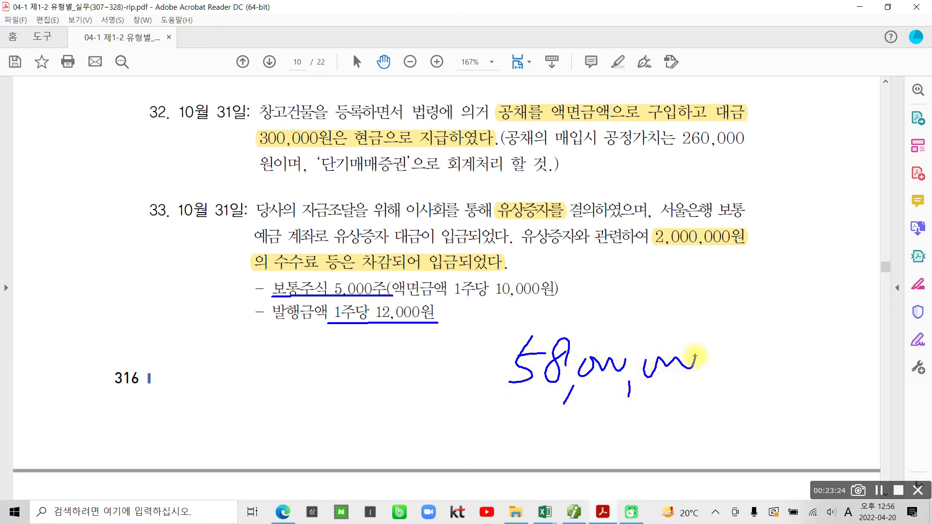
pyautogui.moveTo(266, 347)
pyautogui.mouseDown()
pyautogui.moveTo(274, 381)
pyautogui.moveTo(293, 381)
pyautogui.mouseUp()
pyautogui.moveTo(303, 340)
pyautogui.mouseDown()
pyautogui.moveTo(304, 383)
pyautogui.moveTo(315, 367)
pyautogui.mouseUp()
pyautogui.moveTo(309, 334)
pyautogui.mouseDown()
pyautogui.moveTo(320, 355)
pyautogui.moveTo(310, 397)
pyautogui.mouseUp()
pyautogui.moveTo(342, 340)
pyautogui.mouseDown()
pyautogui.moveTo(345, 370)
pyautogui.moveTo(357, 371)
pyautogui.mouseUp()
pyautogui.moveTo(342, 362); pyautogui.dragTo(371, 383)
pyautogui.moveTo(376, 341); pyautogui.dragTo(395, 347)
pyautogui.moveTo(377, 362)
pyautogui.mouseDown()
pyautogui.moveTo(382, 373)
pyautogui.moveTo(449, 383)
pyautogui.moveTo(439, 403)
pyautogui.mouseUp()
pyautogui.moveTo(447, 335)
pyautogui.mouseDown()
pyautogui.moveTo(446, 362)
pyautogui.moveTo(478, 347)
pyautogui.mouseUp()
pyautogui.moveTo(467, 350)
pyautogui.mouseDown()
pyautogui.moveTo(459, 374)
pyautogui.moveTo(478, 374)
pyautogui.mouseUp()
pyautogui.moveTo(464, 381); pyautogui.dragTo(477, 380)
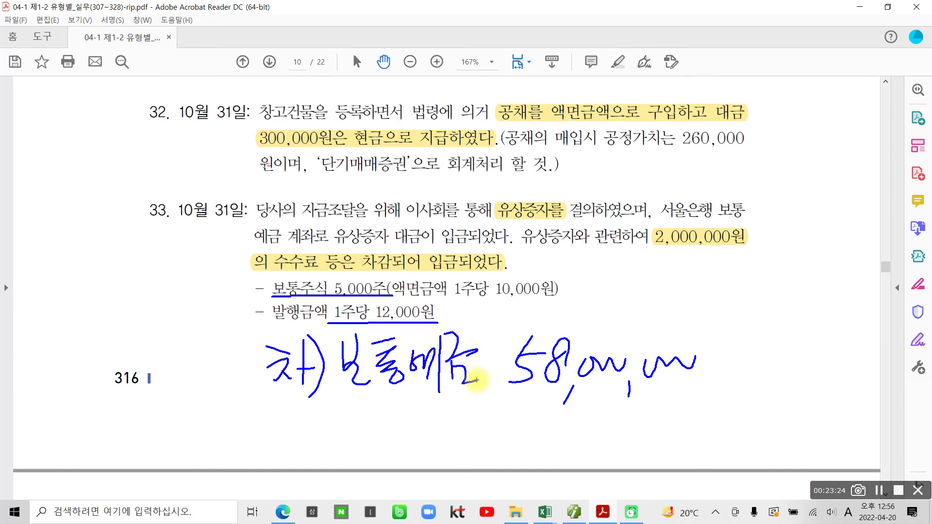
# Step: Handwrite the credit entry 대) 자본금 50,000,000 below the debit, boxing 유상증자 and underlining 1주당 10,000원 in item 33
pyautogui.moveTo(505, 422)
pyautogui.mouseDown()
pyautogui.moveTo(531, 421)
pyautogui.moveTo(526, 451)
pyautogui.mouseUp()
pyautogui.moveTo(528, 436)
pyautogui.mouseDown()
pyautogui.moveTo(539, 436)
pyautogui.moveTo(540, 454)
pyautogui.mouseUp()
pyautogui.moveTo(543, 422)
pyautogui.mouseDown()
pyautogui.moveTo(555, 443)
pyautogui.moveTo(546, 459)
pyautogui.mouseUp()
pyautogui.moveTo(504, 204)
pyautogui.mouseDown()
pyautogui.moveTo(559, 225)
pyautogui.moveTo(515, 194)
pyautogui.moveTo(505, 203)
pyautogui.mouseUp()
pyautogui.moveTo(461, 300); pyautogui.dragTo(554, 302)
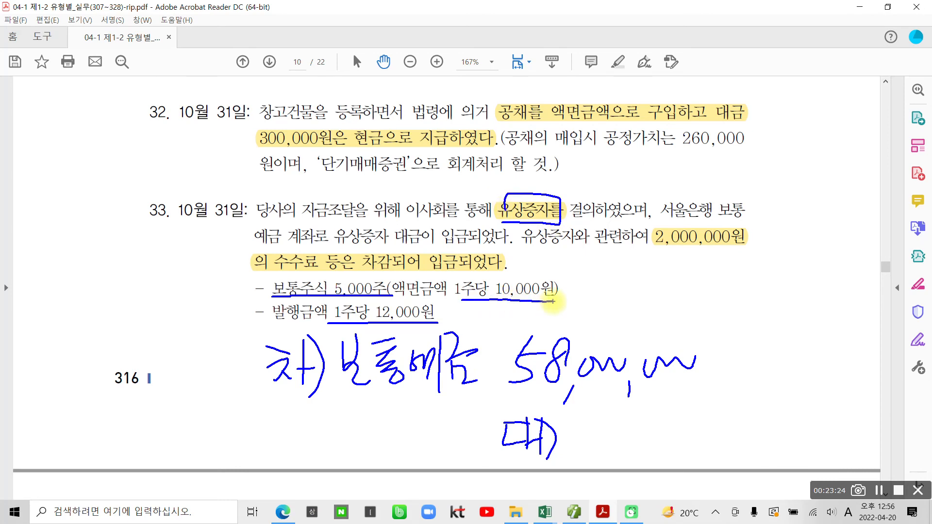
pyautogui.moveTo(569, 414)
pyautogui.mouseDown()
pyautogui.moveTo(591, 412)
pyautogui.moveTo(577, 449)
pyautogui.mouseUp()
pyautogui.moveTo(584, 431); pyautogui.dragTo(598, 445)
pyautogui.moveTo(606, 407)
pyautogui.mouseDown()
pyautogui.moveTo(602, 451)
pyautogui.moveTo(619, 430)
pyautogui.moveTo(631, 439)
pyautogui.mouseUp()
pyautogui.moveTo(640, 401)
pyautogui.mouseDown()
pyautogui.moveTo(647, 450)
pyautogui.moveTo(682, 417)
pyautogui.moveTo(678, 449)
pyautogui.mouseUp()
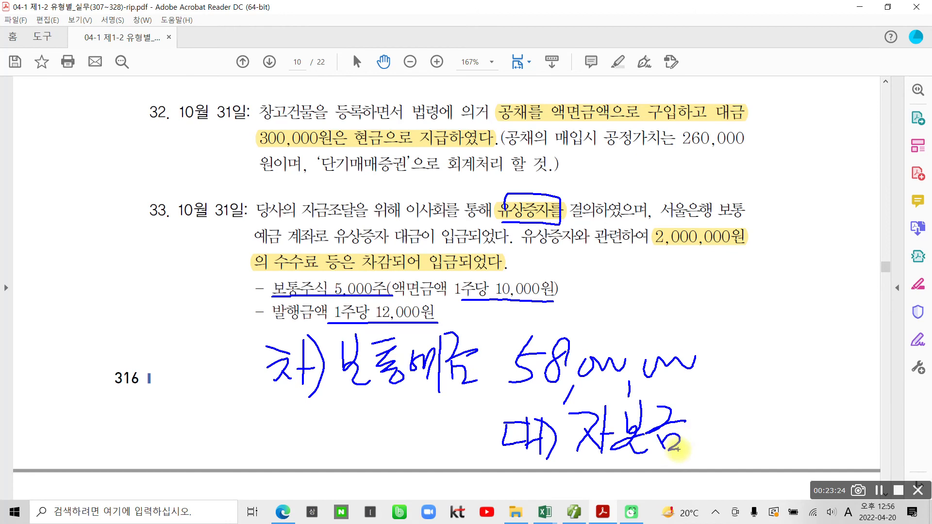
pyautogui.moveTo(746, 401); pyautogui.dragTo(736, 448)
pyautogui.moveTo(771, 412)
pyautogui.mouseDown()
pyautogui.moveTo(777, 453)
pyautogui.moveTo(808, 421)
pyautogui.moveTo(834, 429)
pyautogui.mouseUp()
pyautogui.moveTo(849, 439)
pyautogui.mouseDown()
pyautogui.moveTo(844, 449)
pyautogui.moveTo(866, 427)
pyautogui.moveTo(897, 422)
pyautogui.mouseUp()
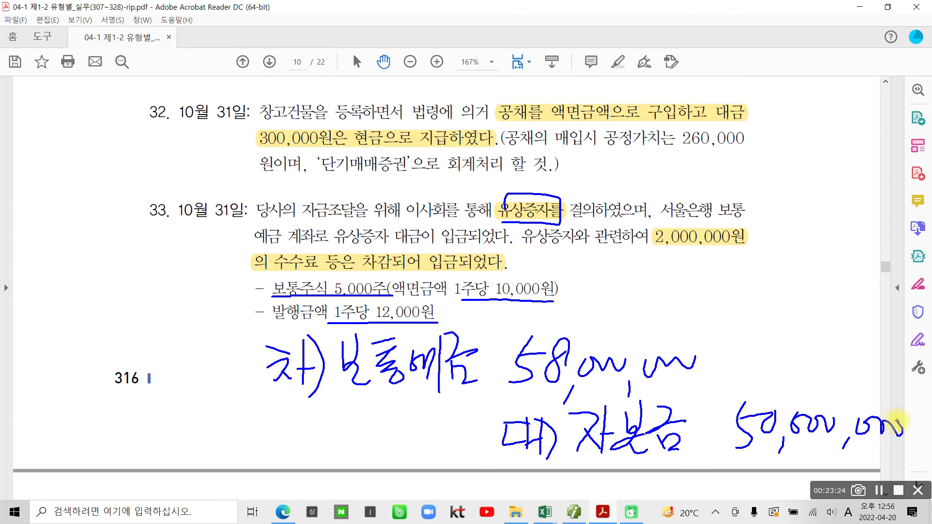
# Step: Handwrite 주식발행초과금 under 자본금, mark the 2,000,000원 수수료 phrase in item 33, and clear all markings
pyautogui.moveTo(555, 454)
pyautogui.mouseDown()
pyautogui.moveTo(549, 481)
pyautogui.moveTo(600, 470)
pyautogui.moveTo(604, 490)
pyautogui.moveTo(631, 466)
pyautogui.moveTo(650, 492)
pyautogui.moveTo(665, 456)
pyautogui.moveTo(677, 495)
pyautogui.moveTo(684, 485)
pyautogui.moveTo(702, 495)
pyautogui.moveTo(701, 480)
pyautogui.moveTo(721, 469)
pyautogui.moveTo(791, 488)
pyautogui.moveTo(809, 472)
pyautogui.moveTo(789, 490)
pyautogui.moveTo(796, 498)
pyautogui.mouseUp()
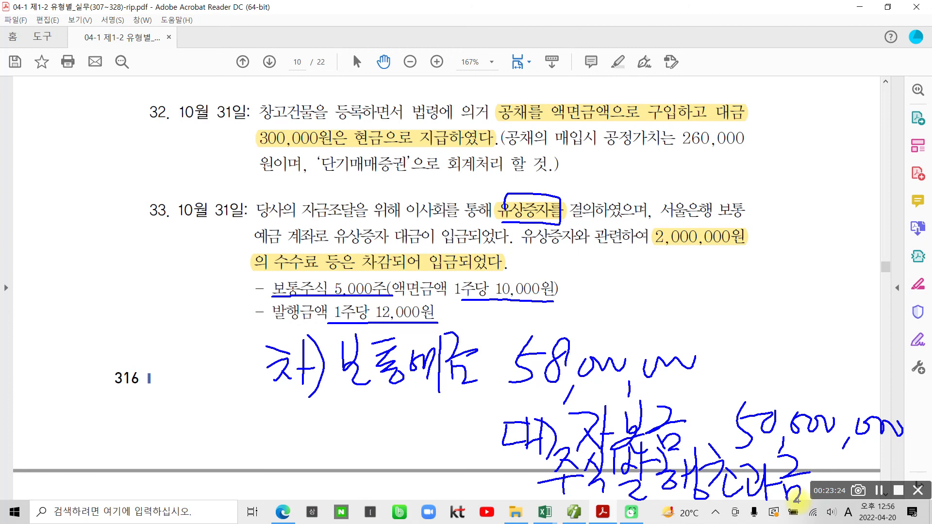
pyautogui.moveTo(647, 252); pyautogui.dragTo(744, 252)
pyautogui.moveTo(281, 273); pyautogui.dragTo(314, 275)
pyautogui.moveTo(768, 232)
pyautogui.mouseDown()
pyautogui.moveTo(735, 277)
pyautogui.moveTo(771, 275)
pyautogui.mouseUp()
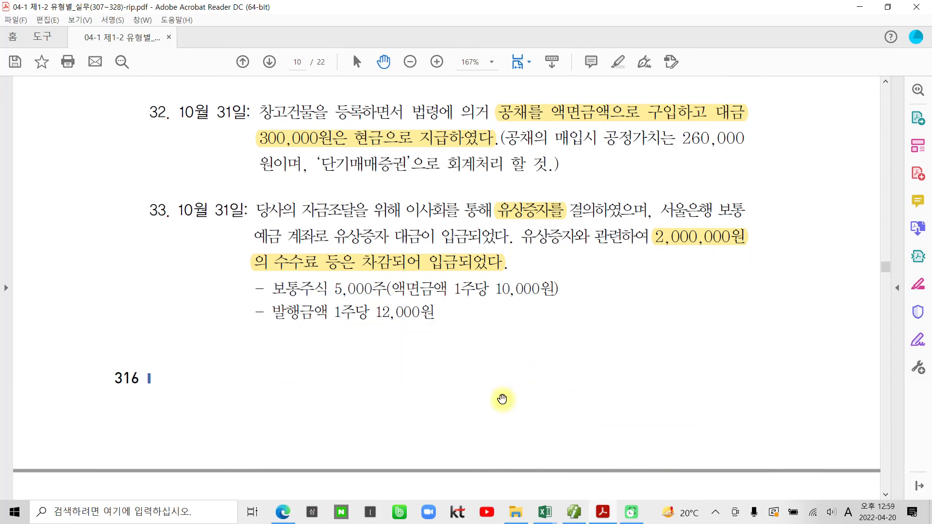
# Step: In 더존 iPlus, add a debit line on October 31 for account 103 보통예금, customer 서울은행(보통), amount 58,000,000
pyautogui.click(583, 518)
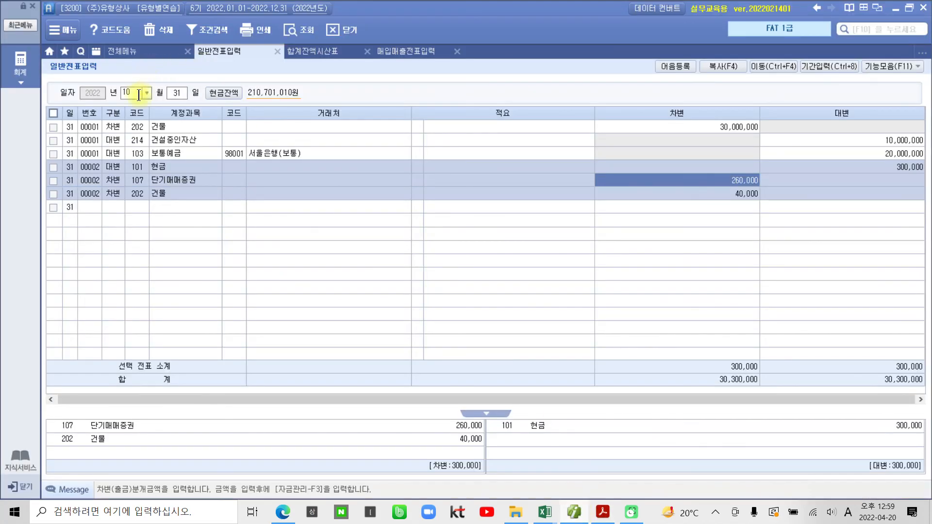
pyautogui.click(112, 205)
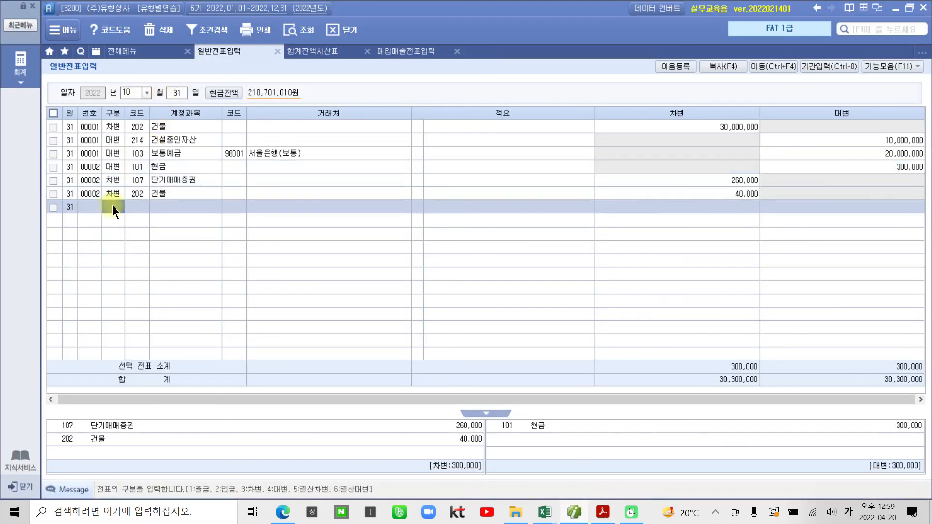
pyautogui.write('3')
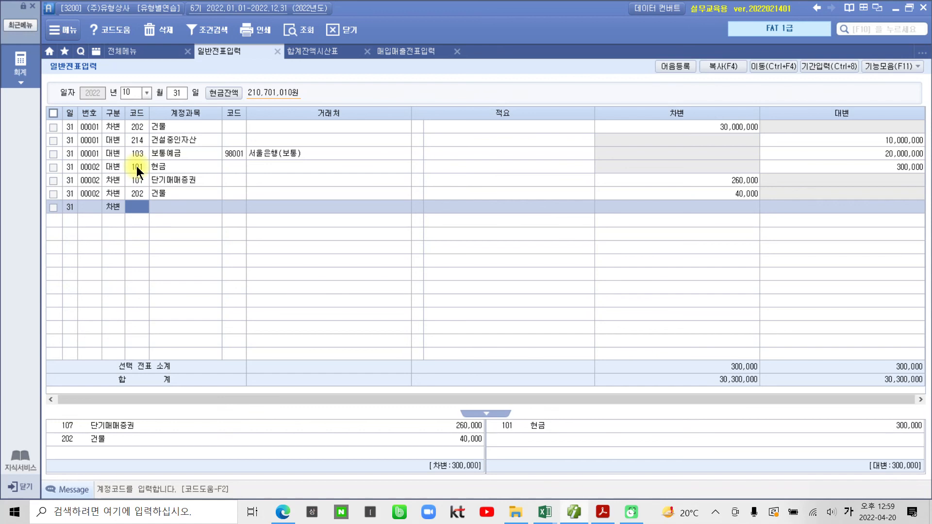
pyautogui.write('103')
pyautogui.press('Return')
pyautogui.write('서울')
pyautogui.press('Return')
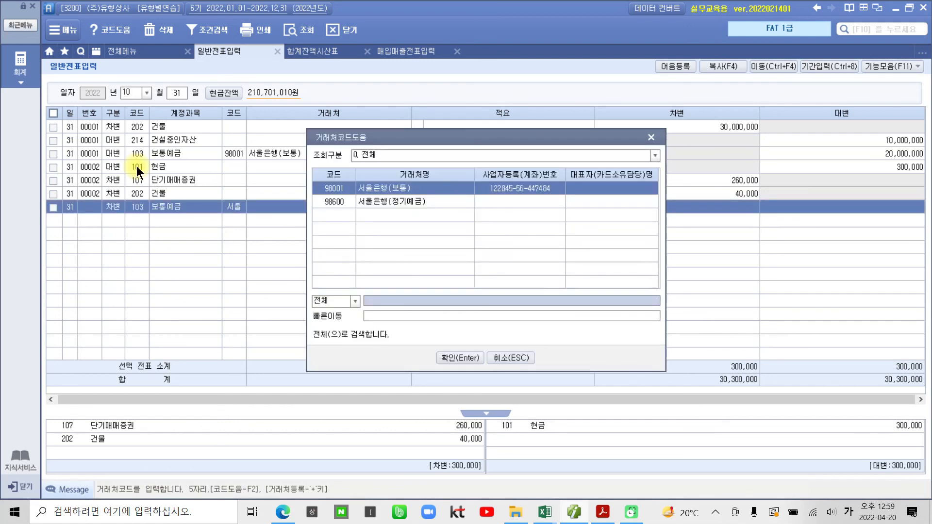
pyautogui.press('Return')
pyautogui.press('Return')
pyautogui.write('58,000,000')
pyautogui.press('Return')
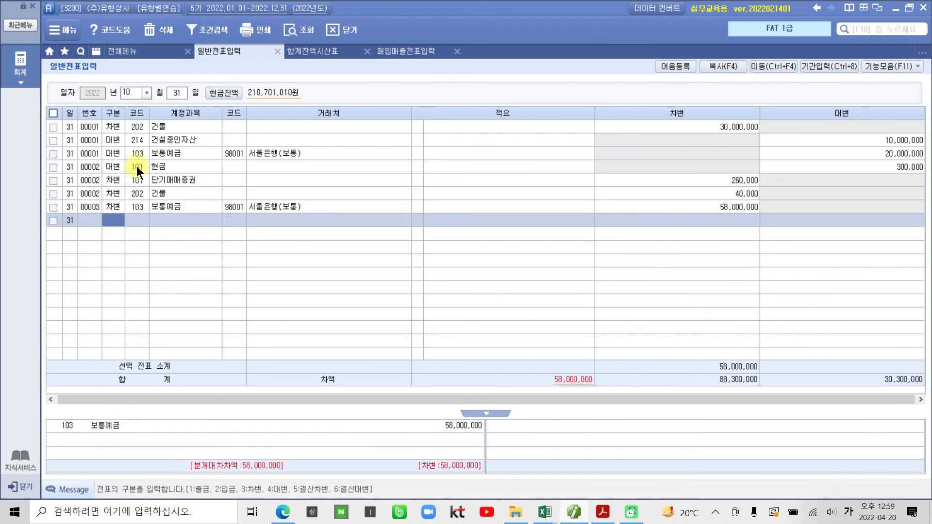
# Step: Add a credit line for 자본금 with the amount 50,000,000 and no customer to the October 31 voucher
pyautogui.write('4')
pyautogui.write('자본')
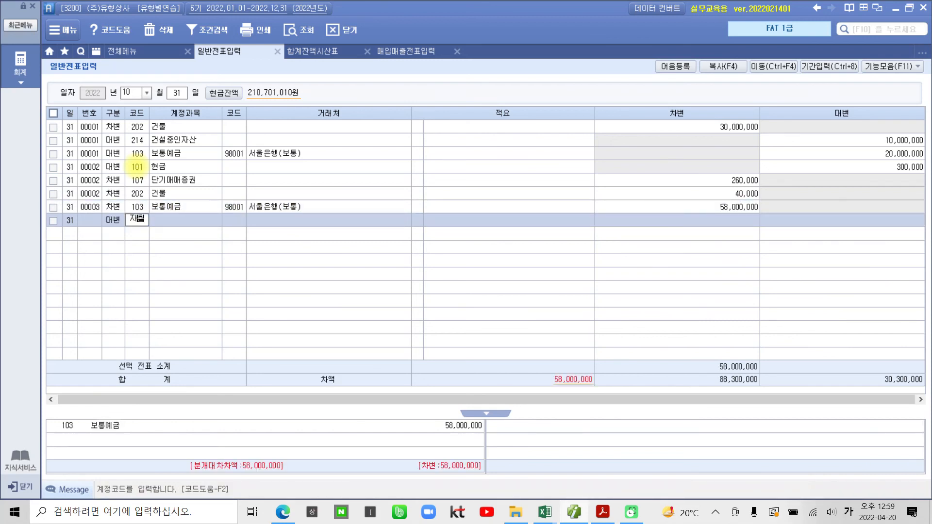
pyautogui.press('Return')
pyautogui.press('Return')
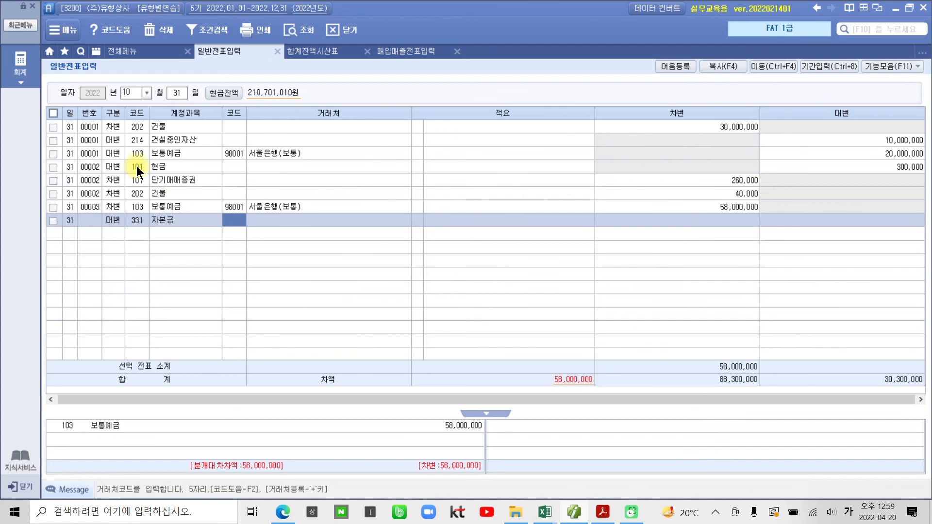
pyautogui.press('Return')
pyautogui.press('Return')
pyautogui.press('Return')
pyautogui.write('50000000')
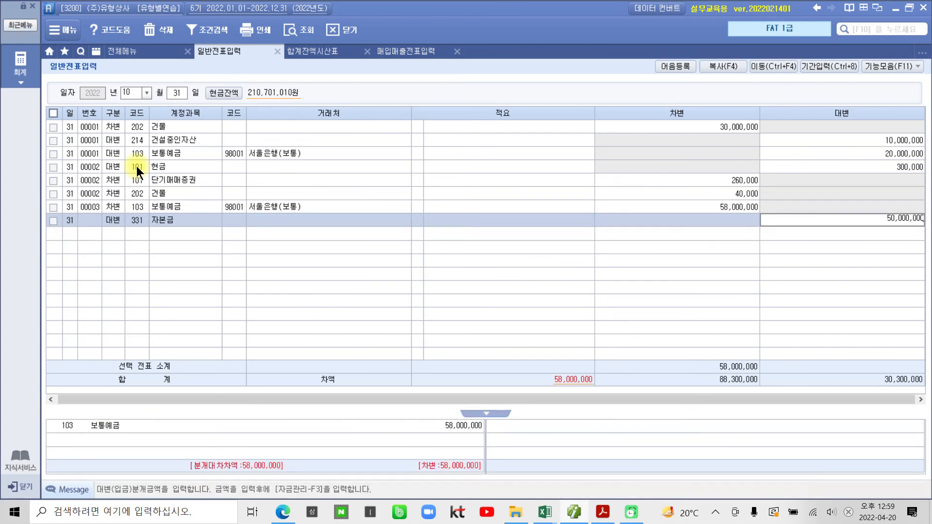
pyautogui.press('Return')
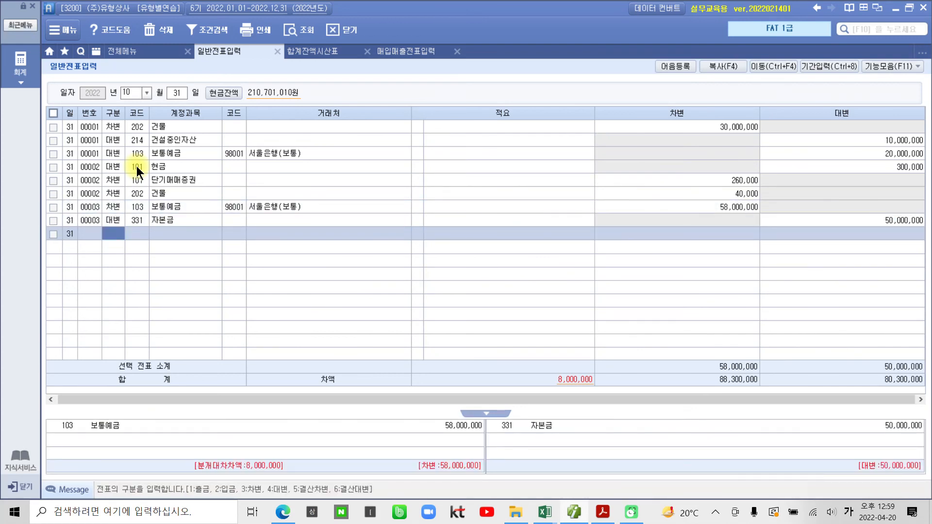
# Step: Start another credit line, search the accounts for 주식, and choose account 341 주식발행초과금
pyautogui.press('4')
pyautogui.press('Return')
pyautogui.write('주식')
pyautogui.press('Return')
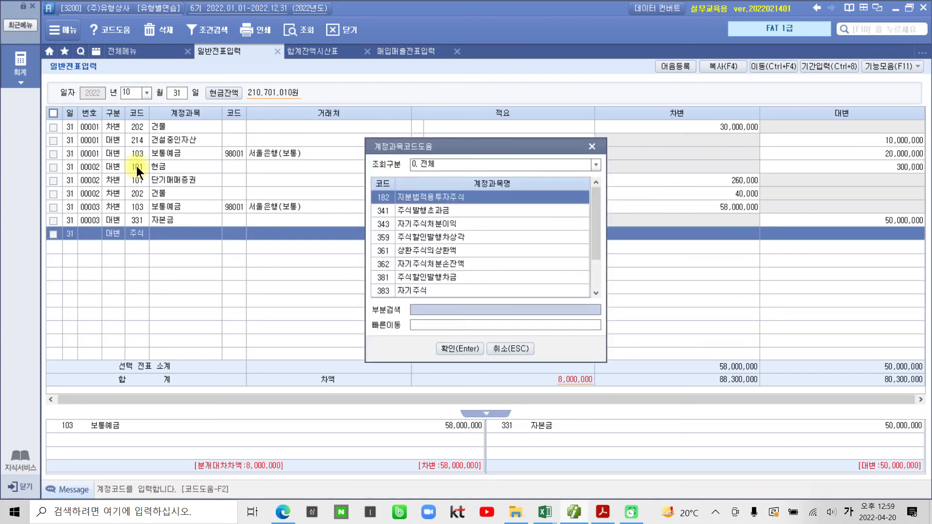
pyautogui.press('Down')
pyautogui.press('Down')
pyautogui.press('Down')
pyautogui.press('Down')
pyautogui.press('Down')
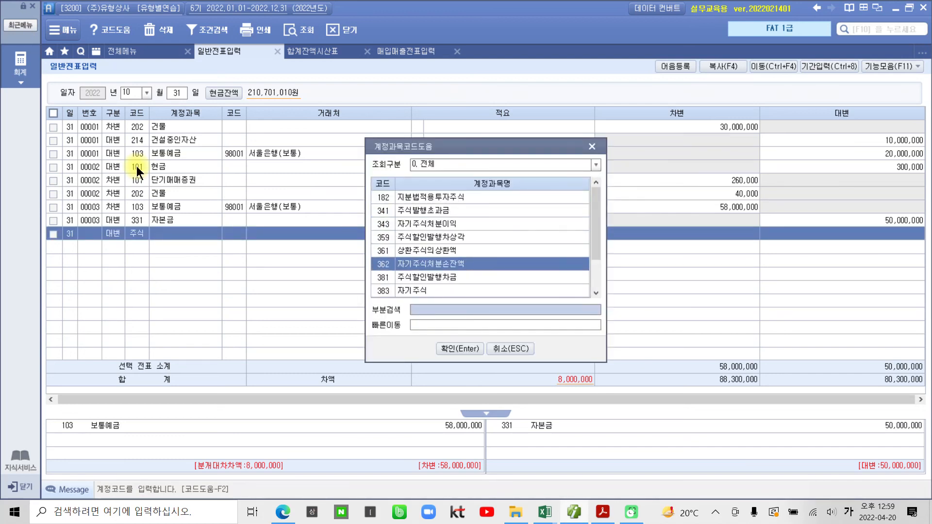
pyautogui.press('Down')
pyautogui.press('Down')
pyautogui.press('Down')
pyautogui.press('Down')
pyautogui.press('Down')
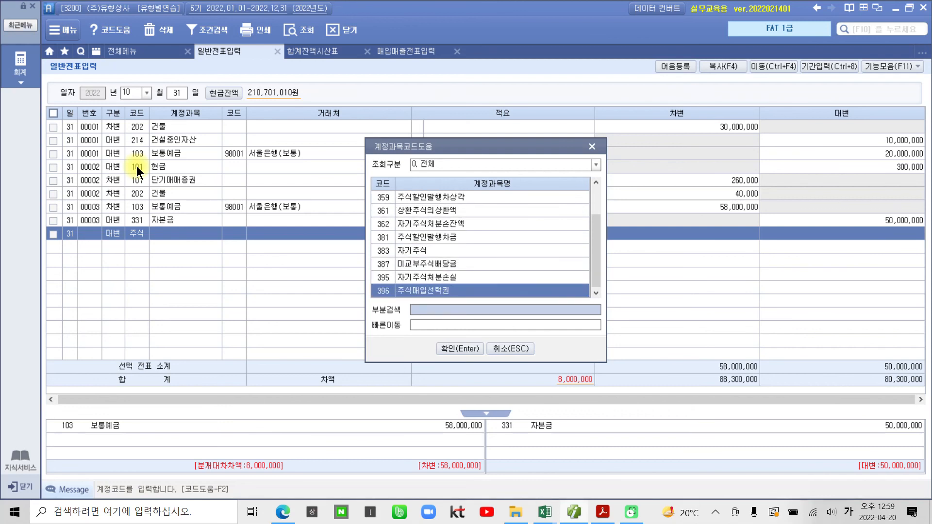
pyautogui.press('Up')
pyautogui.press('Up')
pyautogui.press('Up')
pyautogui.press('Up')
pyautogui.press('Up')
pyautogui.press('Up')
pyautogui.press('Up')
pyautogui.press('Up')
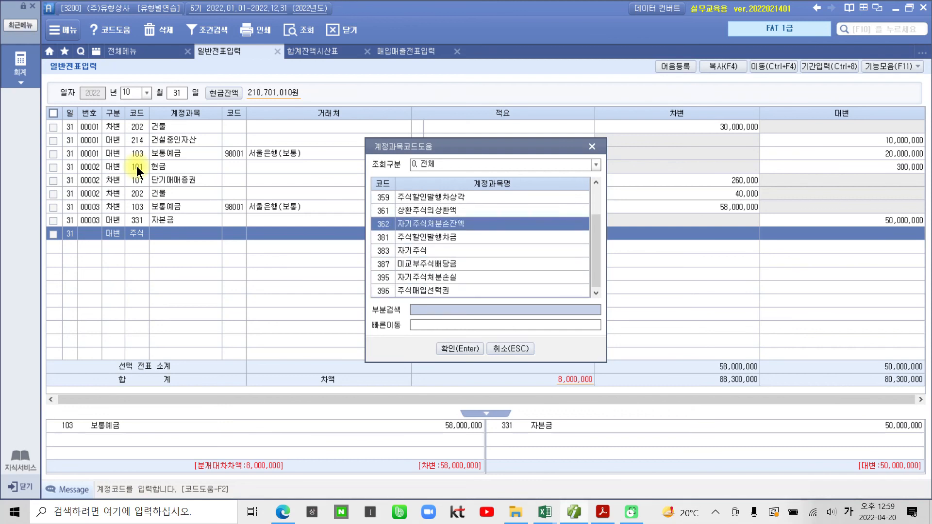
pyautogui.press('Up')
pyautogui.press('Up')
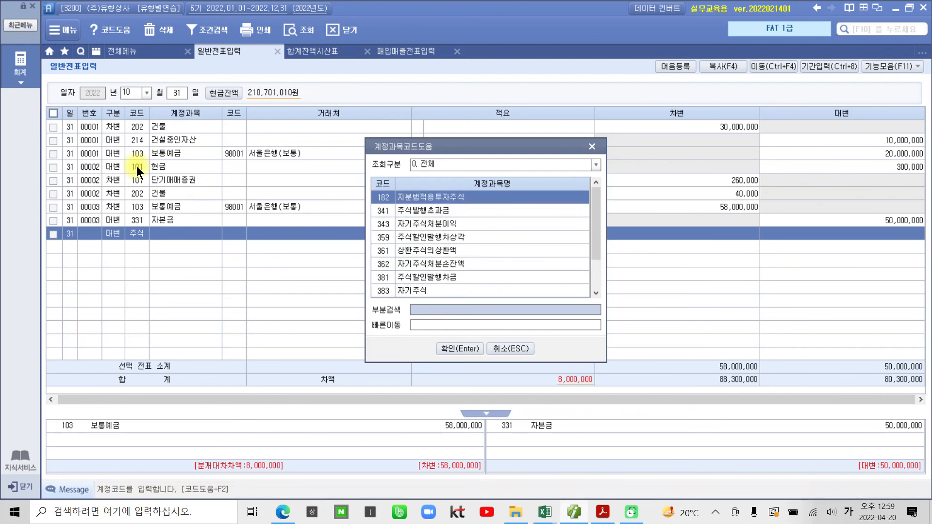
pyautogui.press('Down')
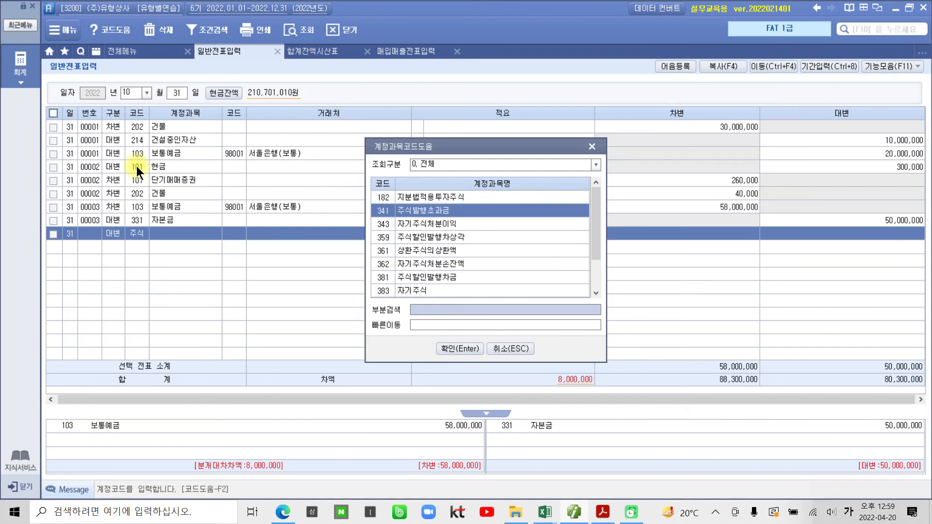
pyautogui.press('Return')
# Step: Leave the customer empty and enter 8,000,000 as the credit amount of the 주식발행초과금 line, completing the voucher
pyautogui.press('Return')
pyautogui.press('Return')
pyautogui.press('Return')
pyautogui.write('8000000')
pyautogui.press('Return')
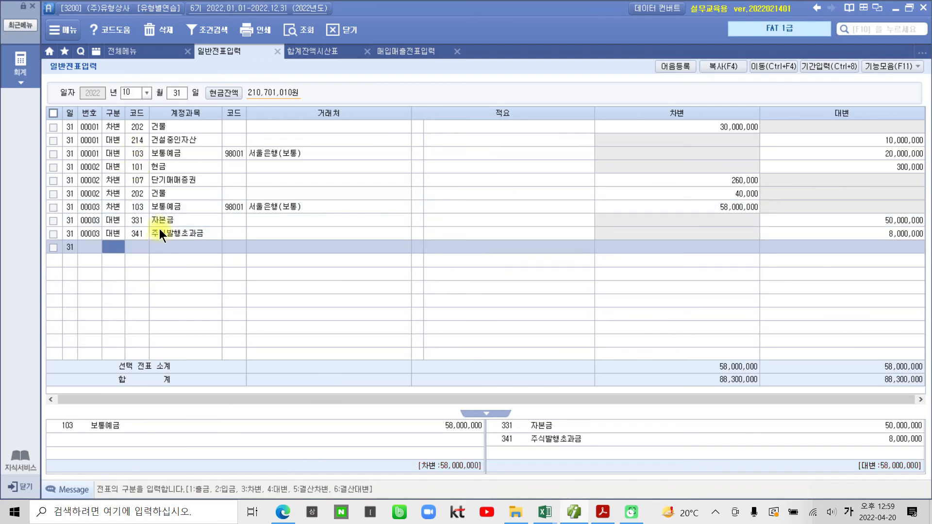
pyautogui.press('Up')
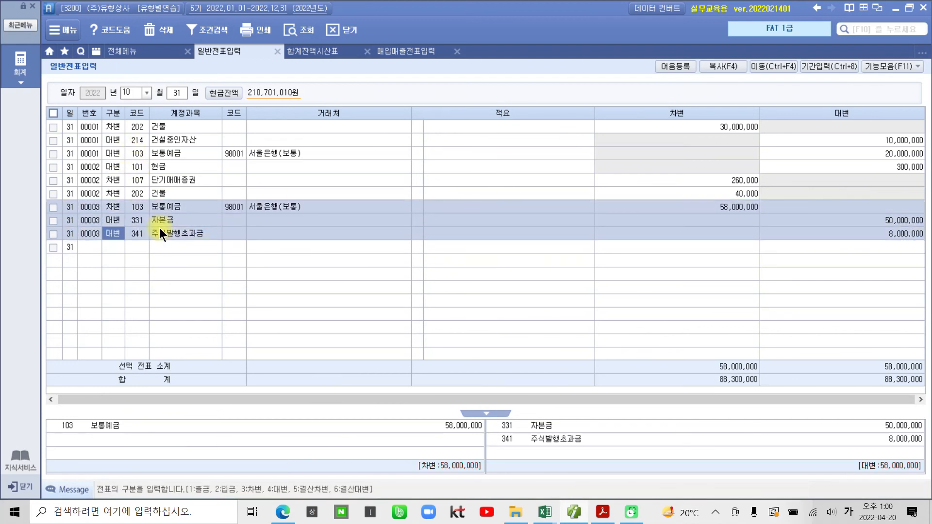